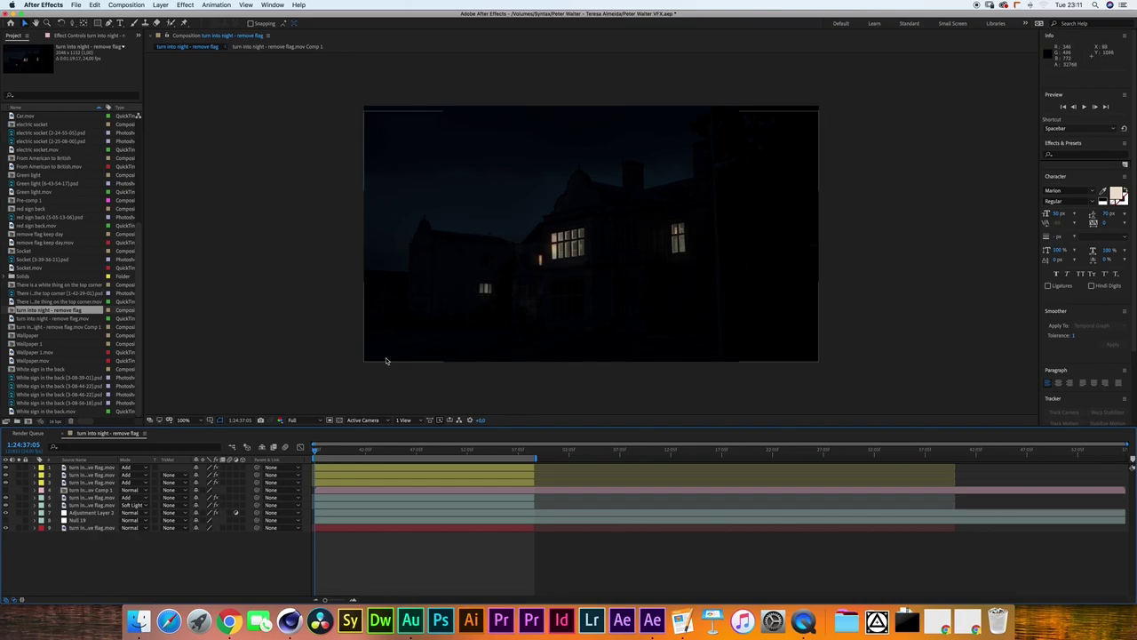
Solo the base footage layer and compare it with Adjustment Layer 2's Vibrance and Photo Filter effects off, expanding the Photo Filter settings.
{"action": "left_click", "coordinate": [19, 528]}
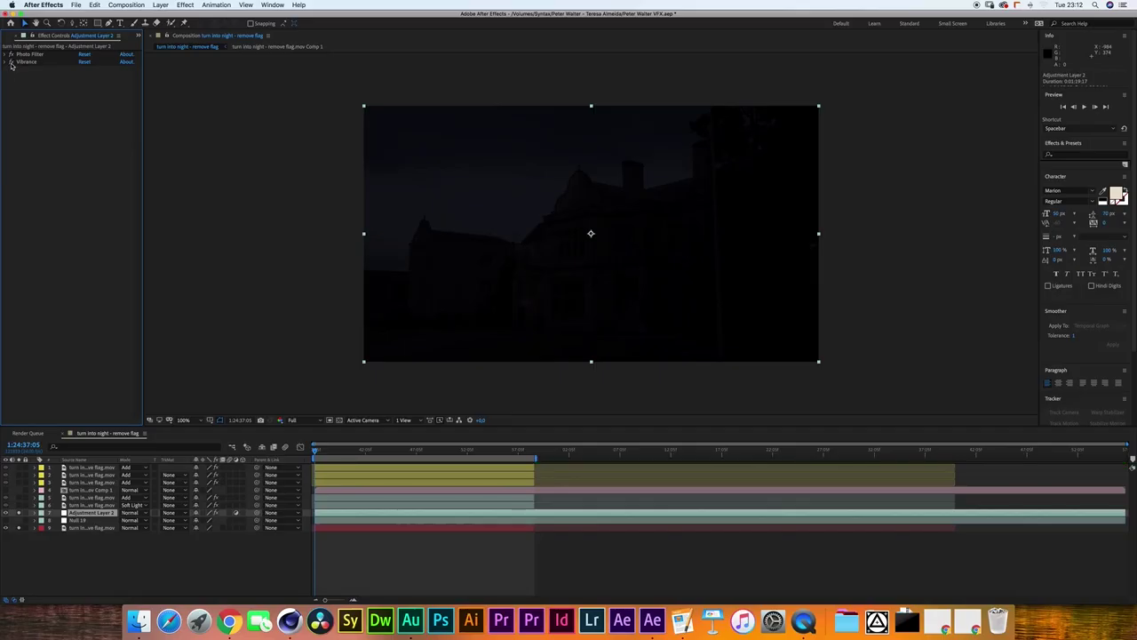
{"action": "left_click", "coordinate": [11, 62]}
{"action": "left_click", "coordinate": [11, 54]}
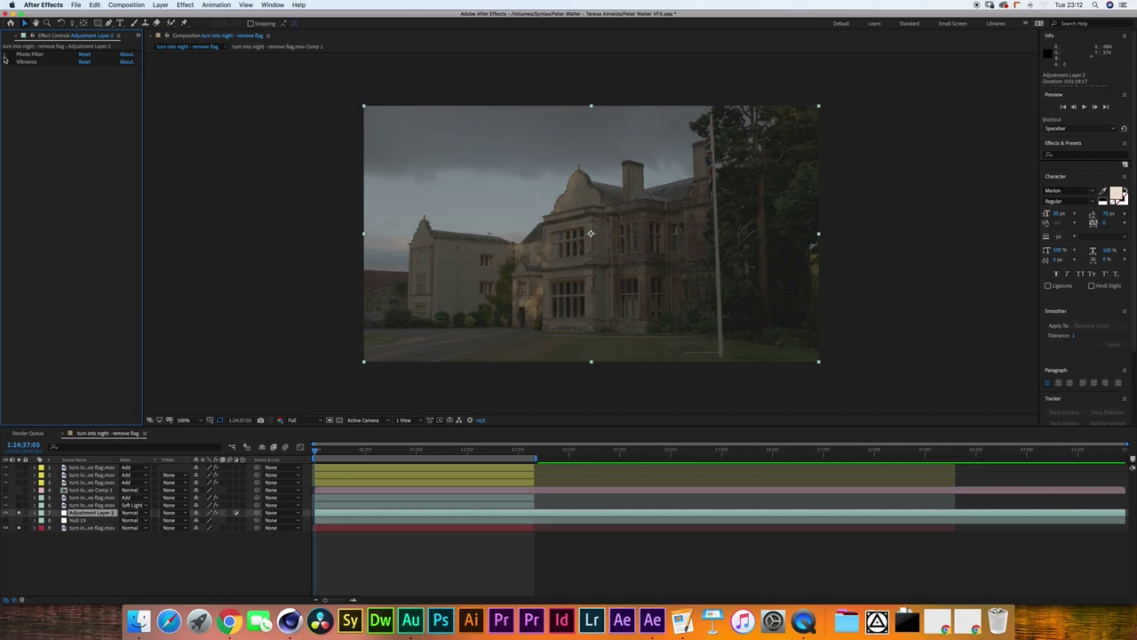
{"action": "left_click", "coordinate": [4, 54]}
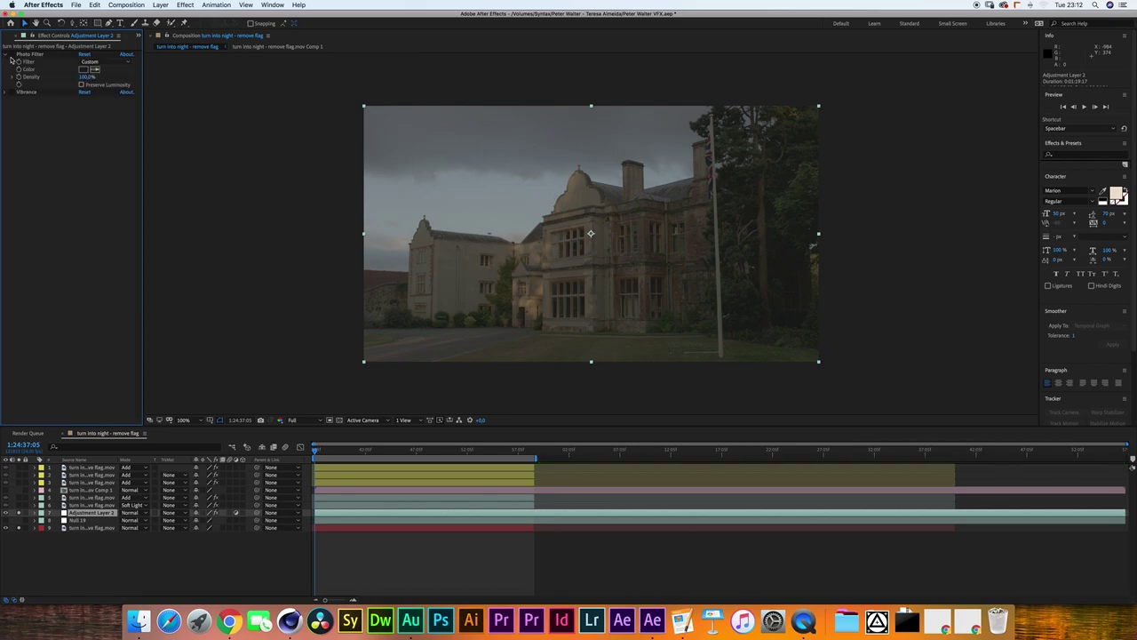
{"action": "left_click", "coordinate": [11, 54]}
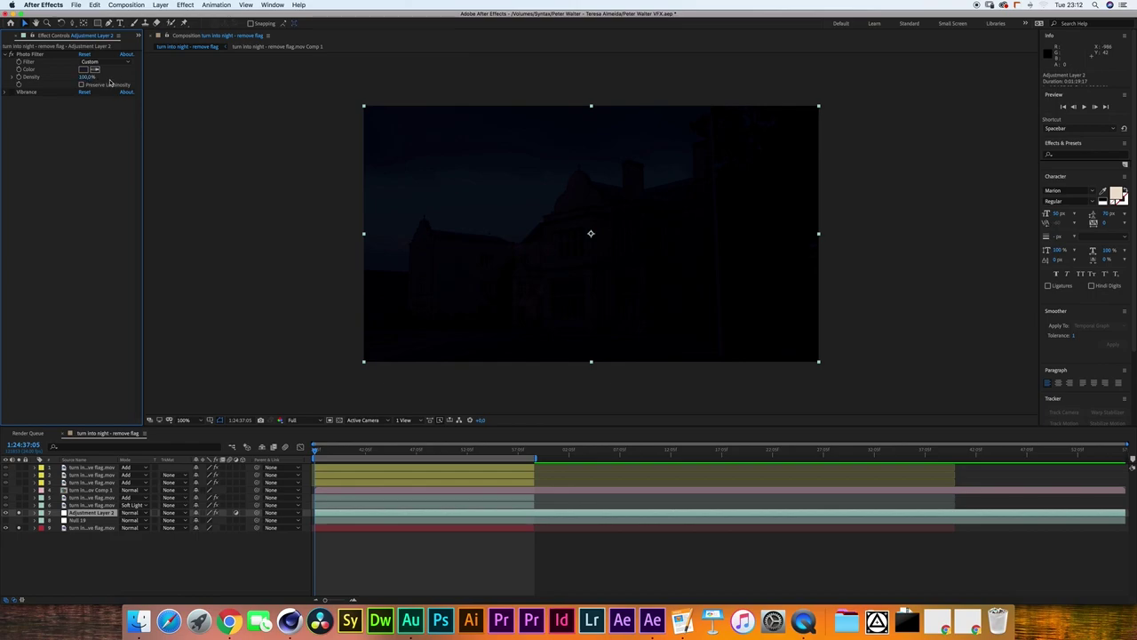
Compare Adjustment Layer 2's Photo Filter with Preserve Luminosity on and off, leaving the option off.
{"action": "left_click", "coordinate": [81, 84]}
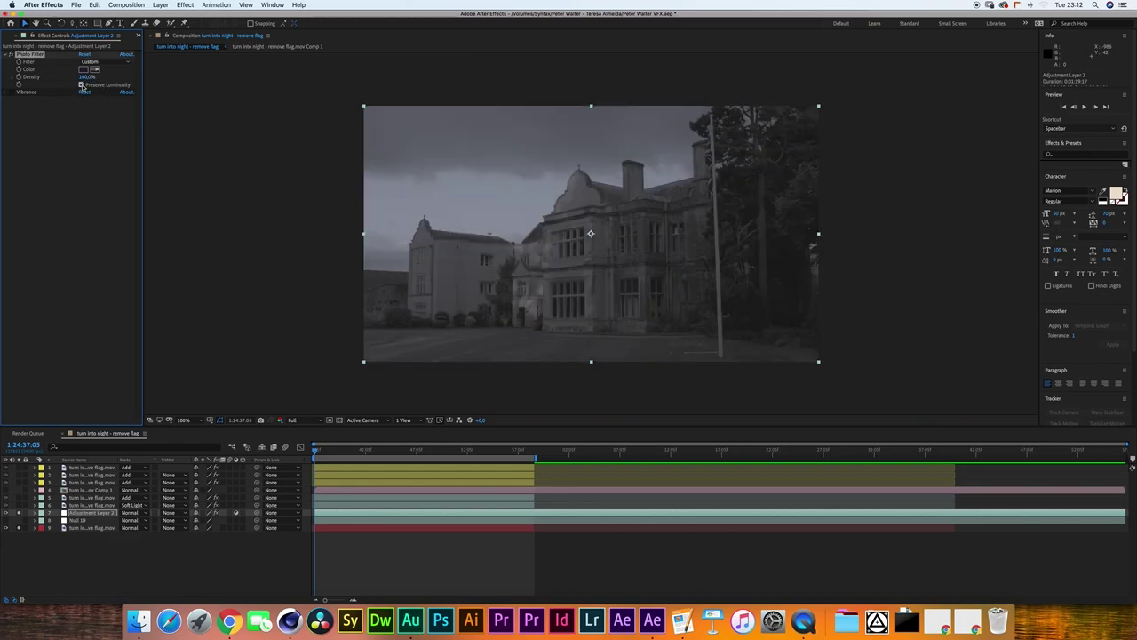
{"action": "left_click", "coordinate": [82, 84]}
{"action": "left_click", "coordinate": [82, 85]}
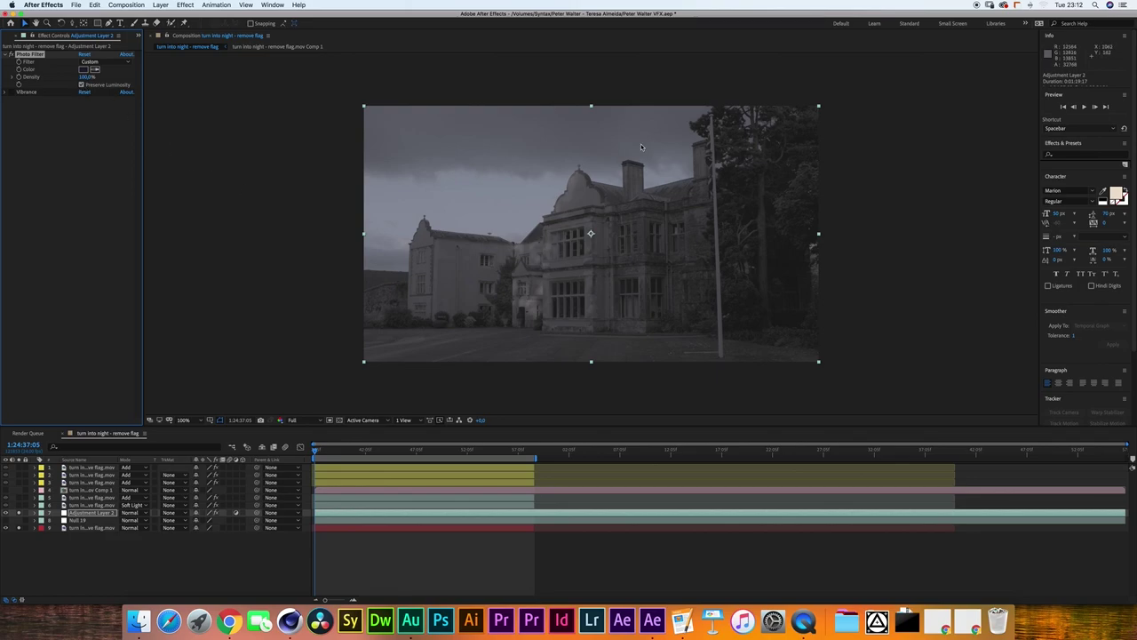
{"action": "left_click", "coordinate": [81, 84]}
Inspect the custom Photo Filter colour on Adjustment Layer 2, and turn on and expand its Vibrance effect.
{"action": "left_click", "coordinate": [87, 69]}
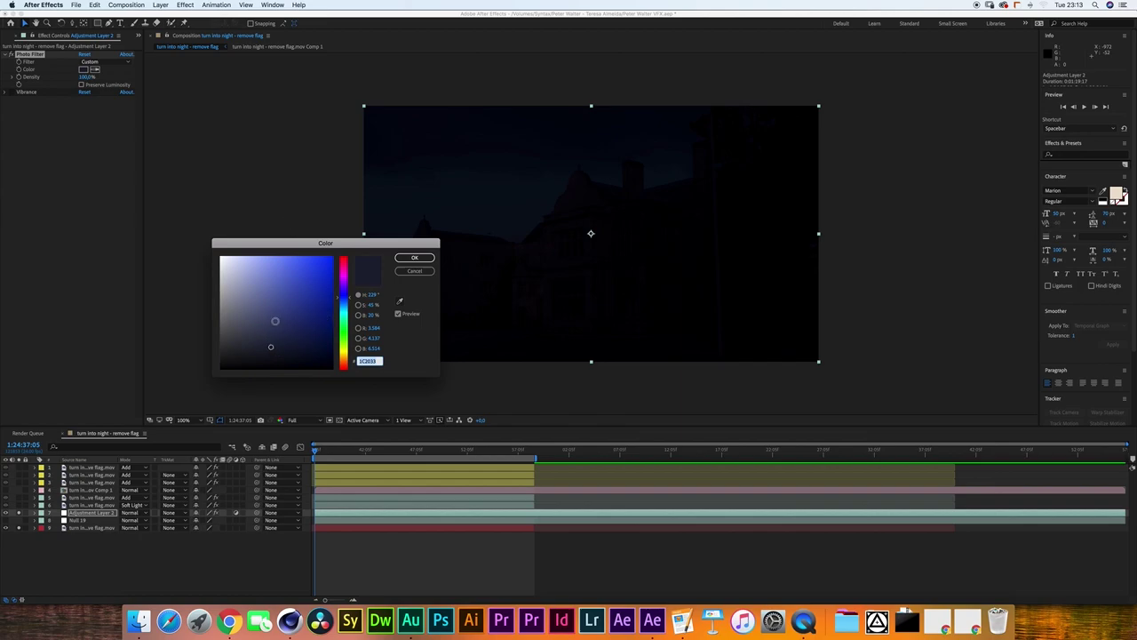
{"action": "left_click", "coordinate": [414, 258]}
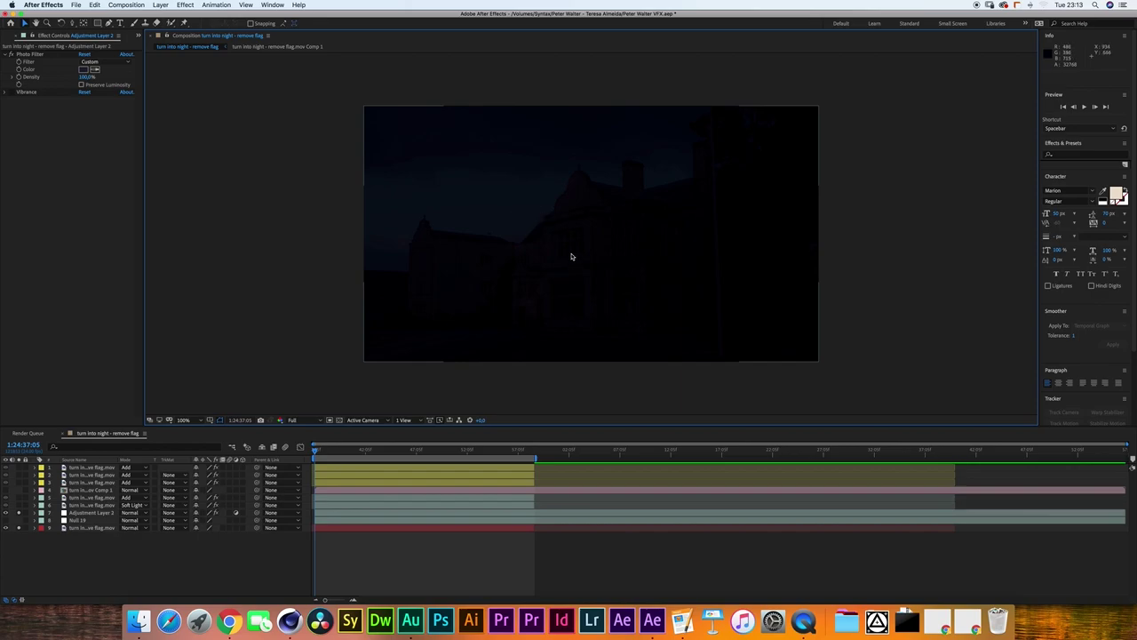
{"action": "left_click", "coordinate": [7, 91]}
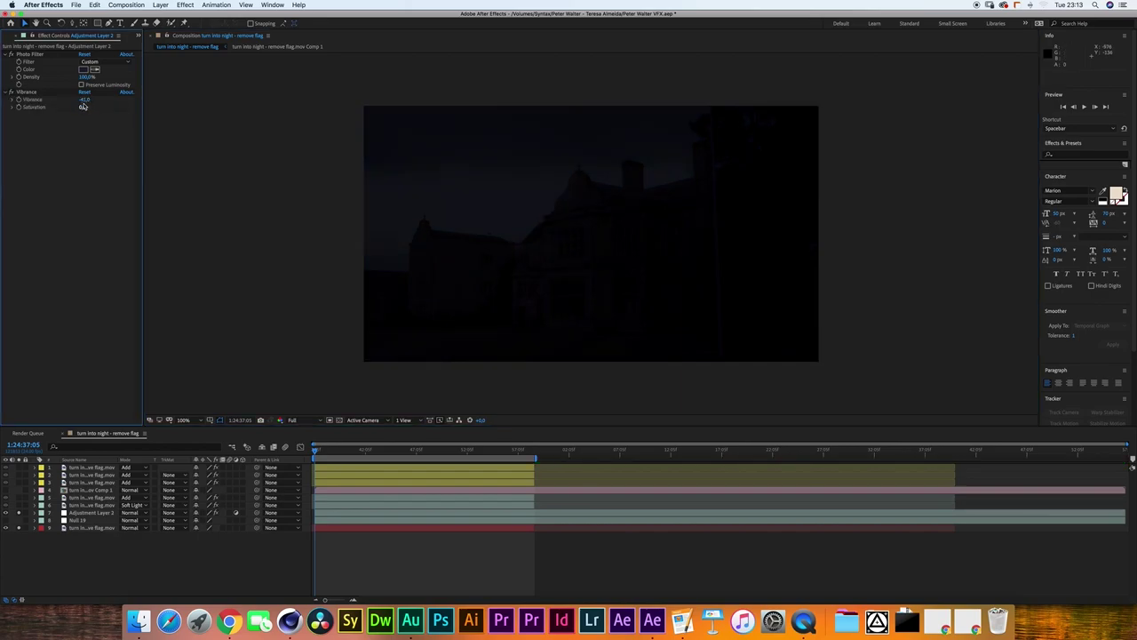
Inspect the Photo Filter effect and its custom colour on the Soft Light footage layer.
{"action": "left_click", "coordinate": [93, 505]}
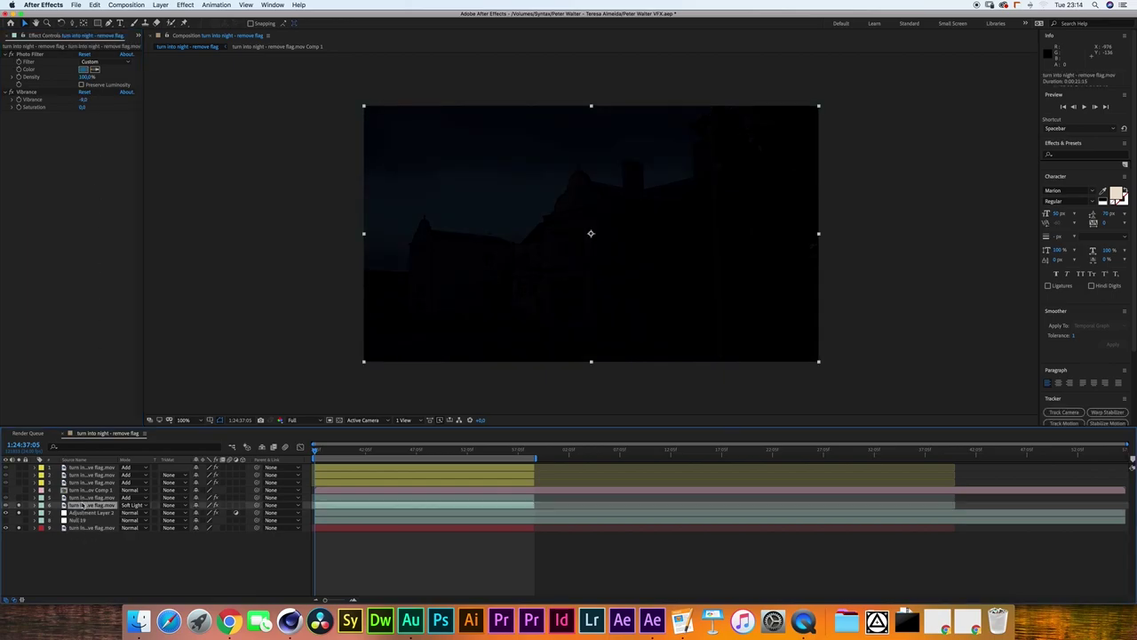
{"action": "left_click", "coordinate": [13, 54]}
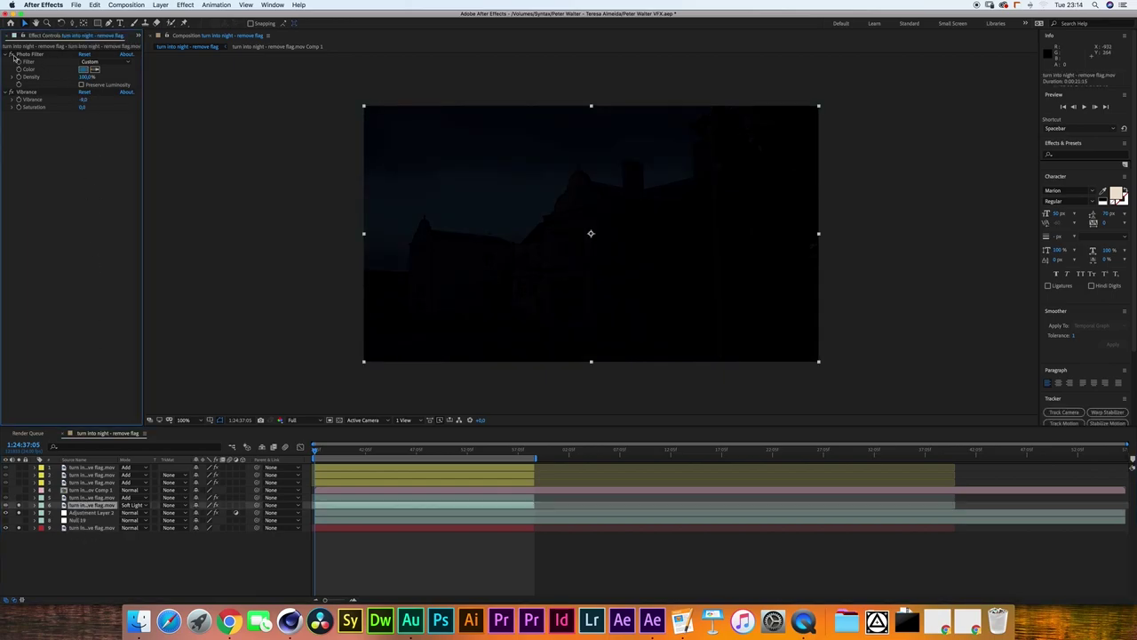
{"action": "left_click", "coordinate": [85, 70]}
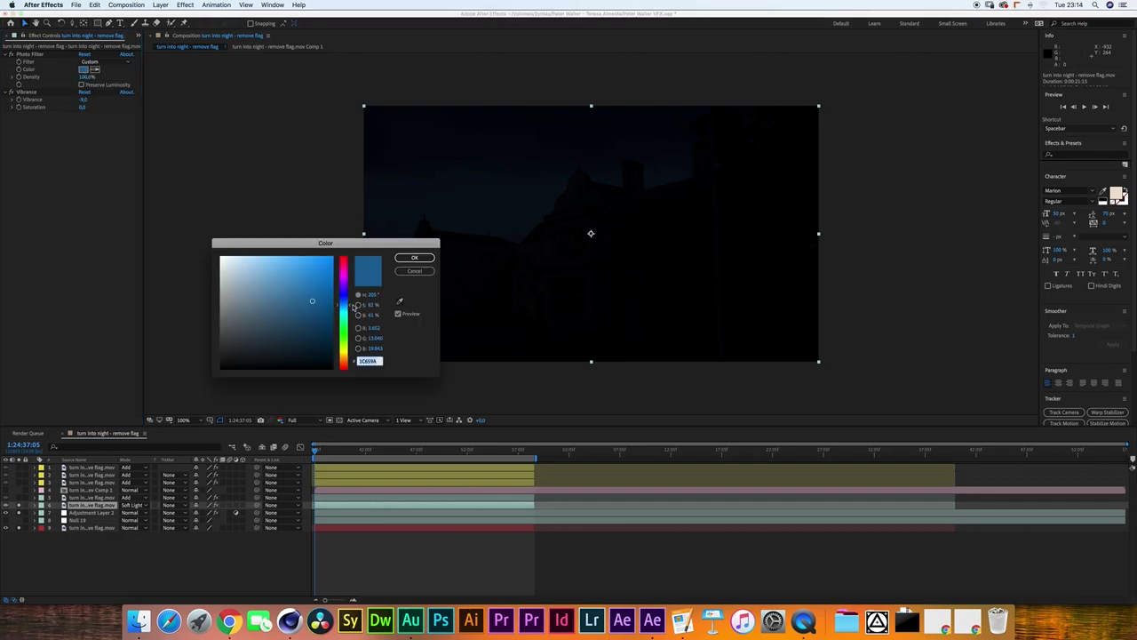
{"action": "left_click", "coordinate": [422, 257]}
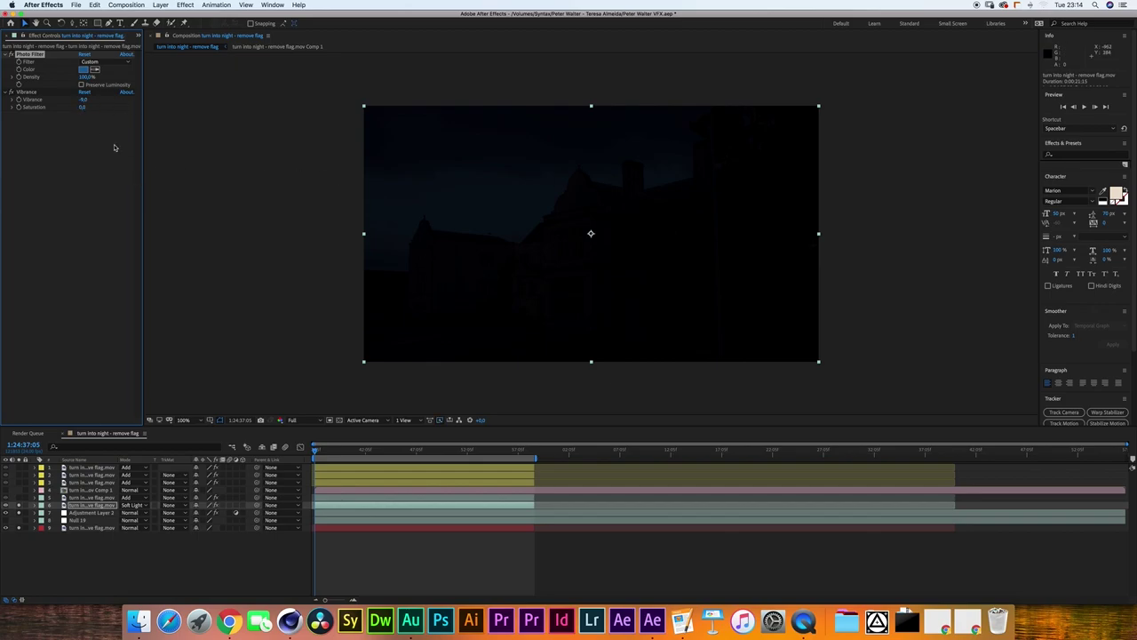
Compare the night image with and without the Soft Light footage layer by switching its solo state.
{"action": "left_click", "coordinate": [19, 507]}
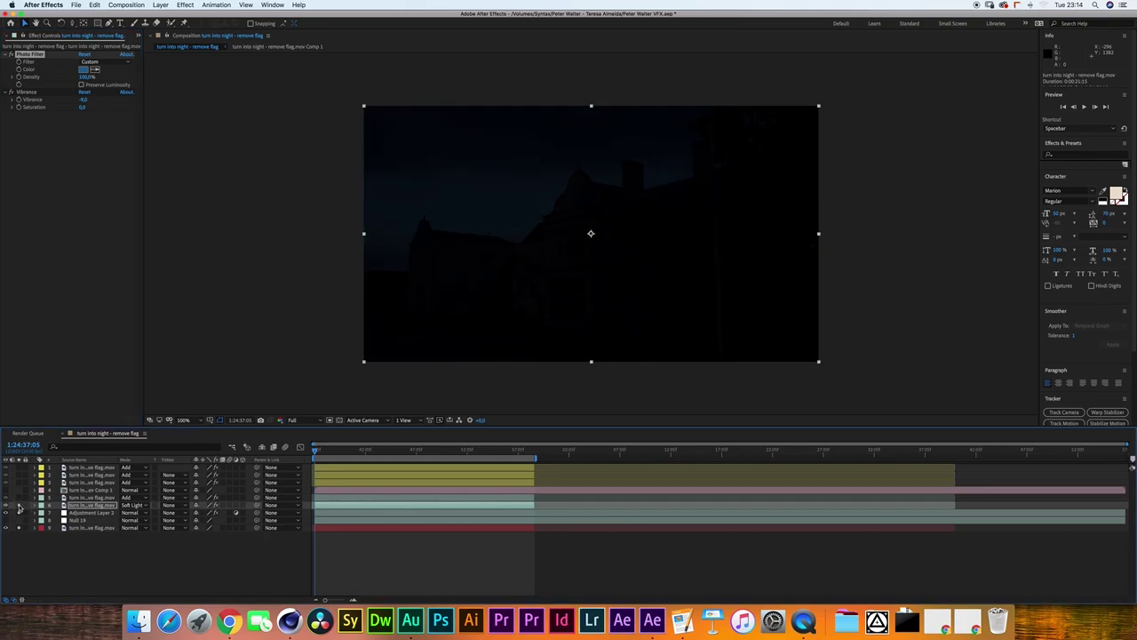
{"action": "left_click", "coordinate": [19, 506]}
{"action": "left_click", "coordinate": [19, 507]}
{"action": "left_click", "coordinate": [19, 507]}
{"action": "left_click", "coordinate": [18, 507]}
{"action": "left_click", "coordinate": [18, 507]}
{"action": "left_click", "coordinate": [18, 506]}
{"action": "left_click", "coordinate": [19, 506]}
Reveal the mask feather setting of footage layer 5 and solo that layer with its mask outline hidden.
{"action": "left_click", "coordinate": [583, 387]}
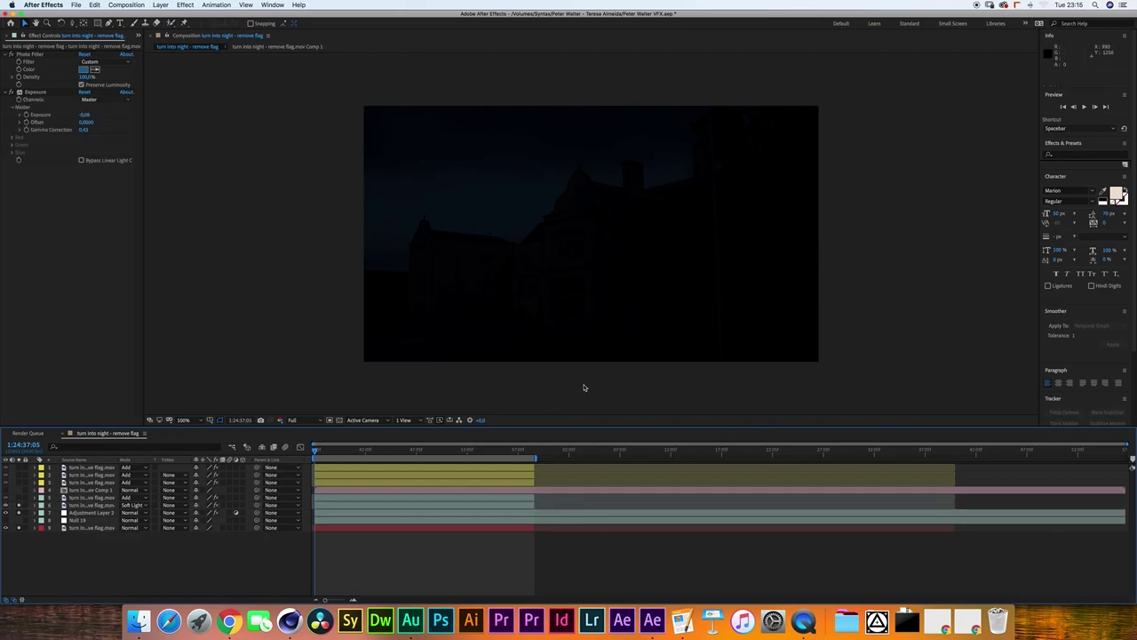
{"action": "left_click", "coordinate": [584, 388]}
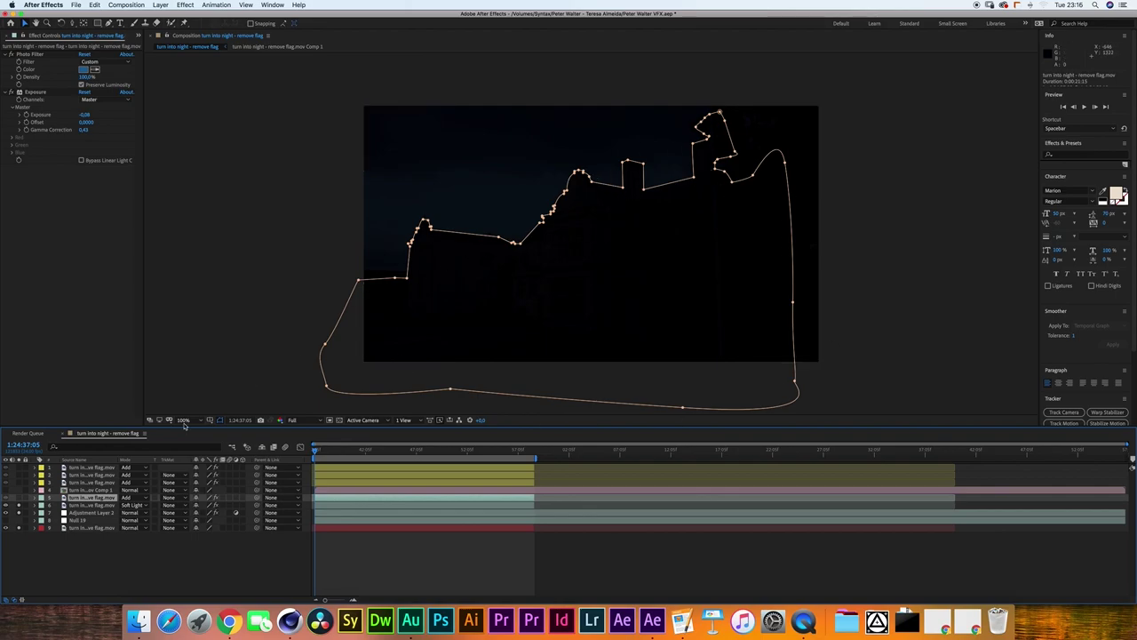
{"action": "key", "text": "m"}
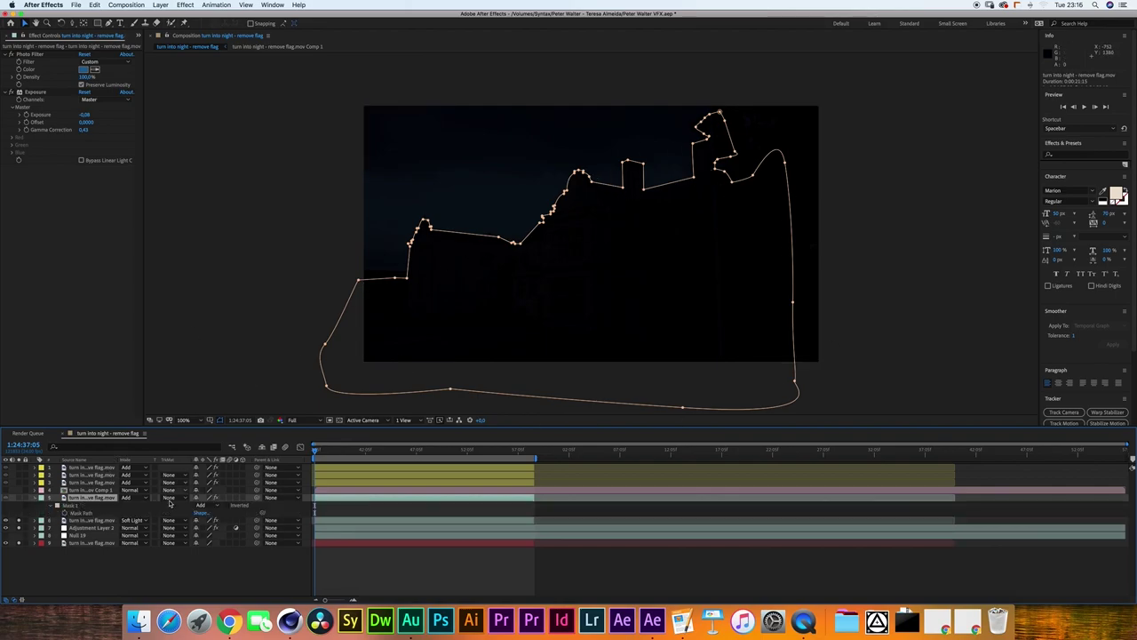
{"action": "key", "text": "f"}
{"action": "left_click", "coordinate": [38, 93]}
{"action": "left_click", "coordinate": [19, 500]}
{"action": "left_click", "coordinate": [220, 420]}
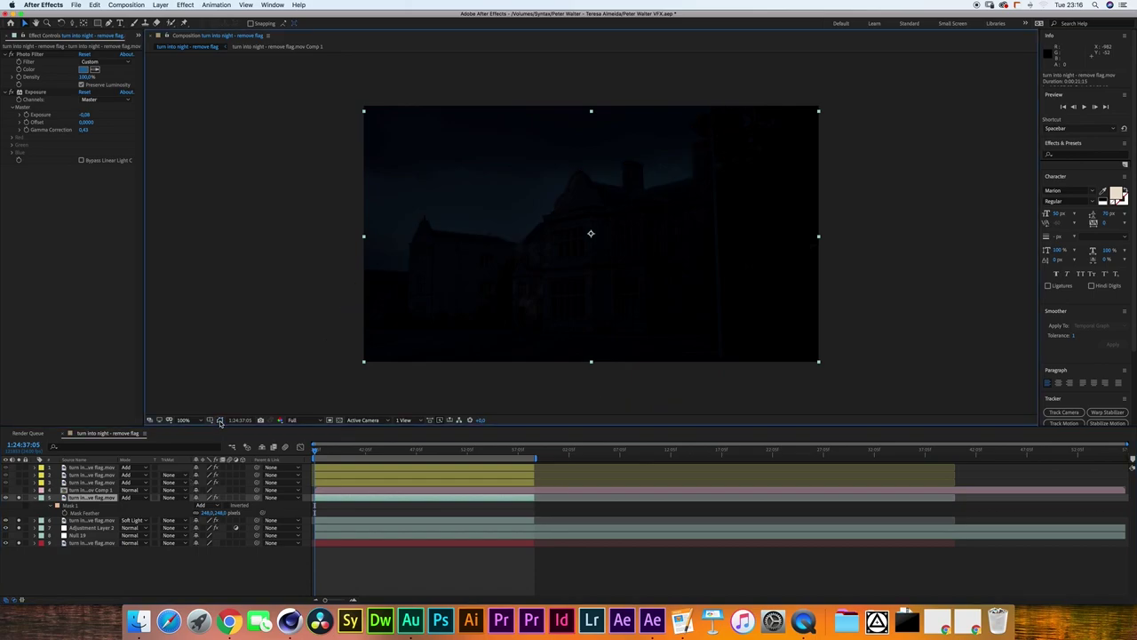
Compare the night image with and without masked footage layer 5 by switching its solo state, leaving it soloed.
{"action": "left_click", "coordinate": [16, 499]}
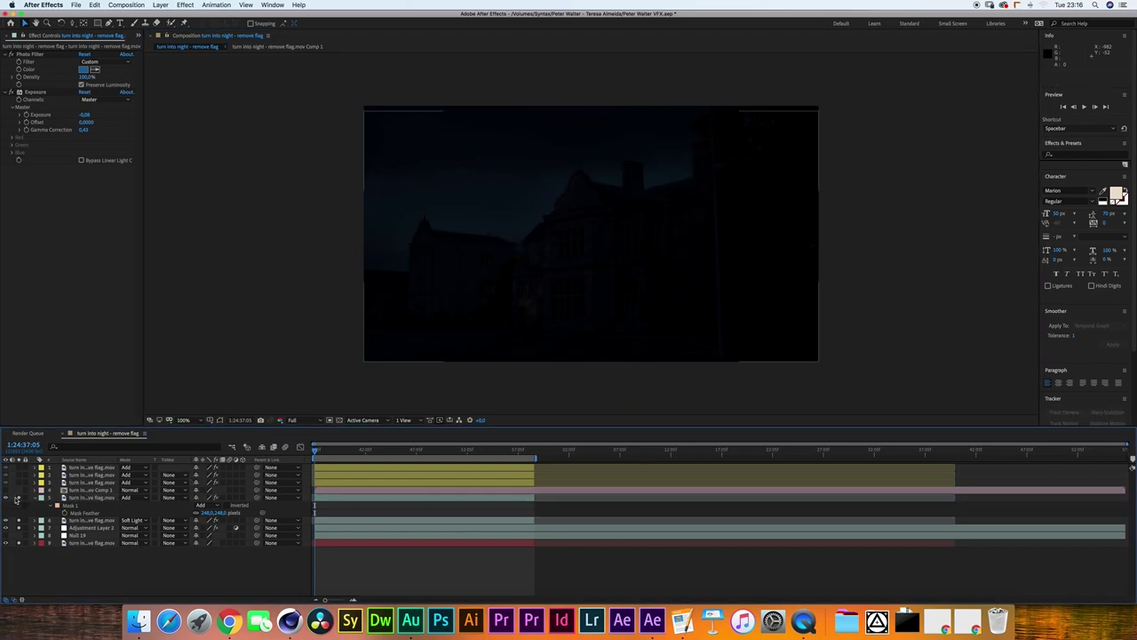
{"action": "left_click", "coordinate": [19, 500]}
{"action": "left_click", "coordinate": [18, 499]}
{"action": "left_click", "coordinate": [18, 499]}
{"action": "left_click", "coordinate": [19, 500]}
{"action": "left_click", "coordinate": [19, 499]}
{"action": "left_click", "coordinate": [19, 500]}
{"action": "left_click", "coordinate": [19, 499]}
{"action": "left_click", "coordinate": [19, 500]}
{"action": "left_click", "coordinate": [19, 500]}
{"action": "left_click", "coordinate": [18, 500]}
{"action": "left_click", "coordinate": [19, 499]}
{"action": "left_click", "coordinate": [19, 499]}
{"action": "left_click", "coordinate": [19, 500]}
{"action": "left_click", "coordinate": [18, 499]}
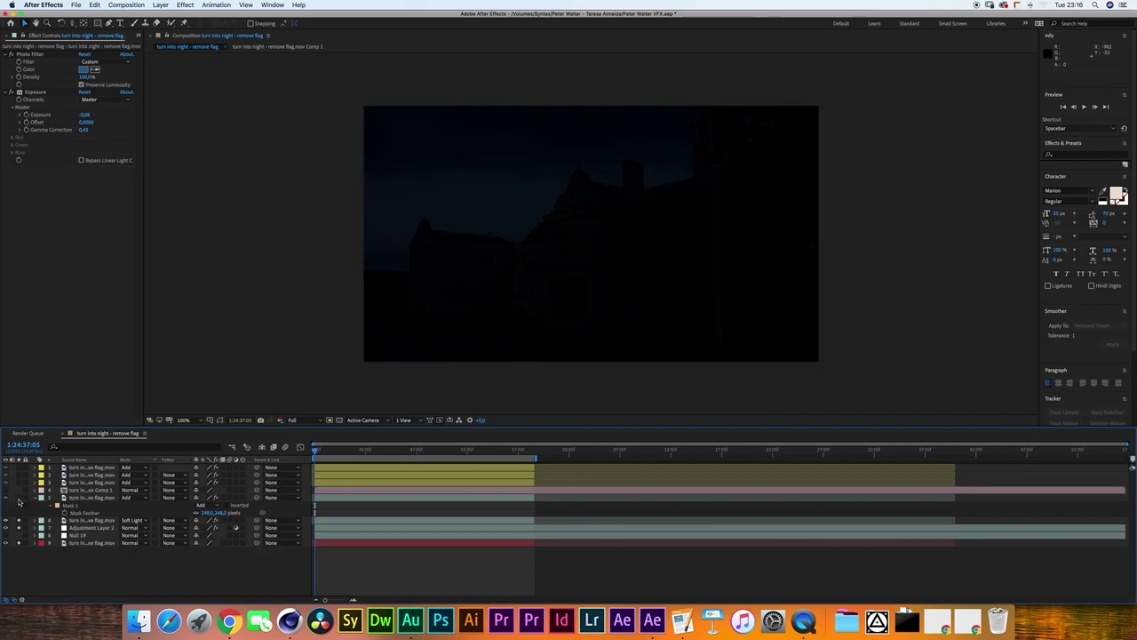
{"action": "left_click", "coordinate": [18, 499]}
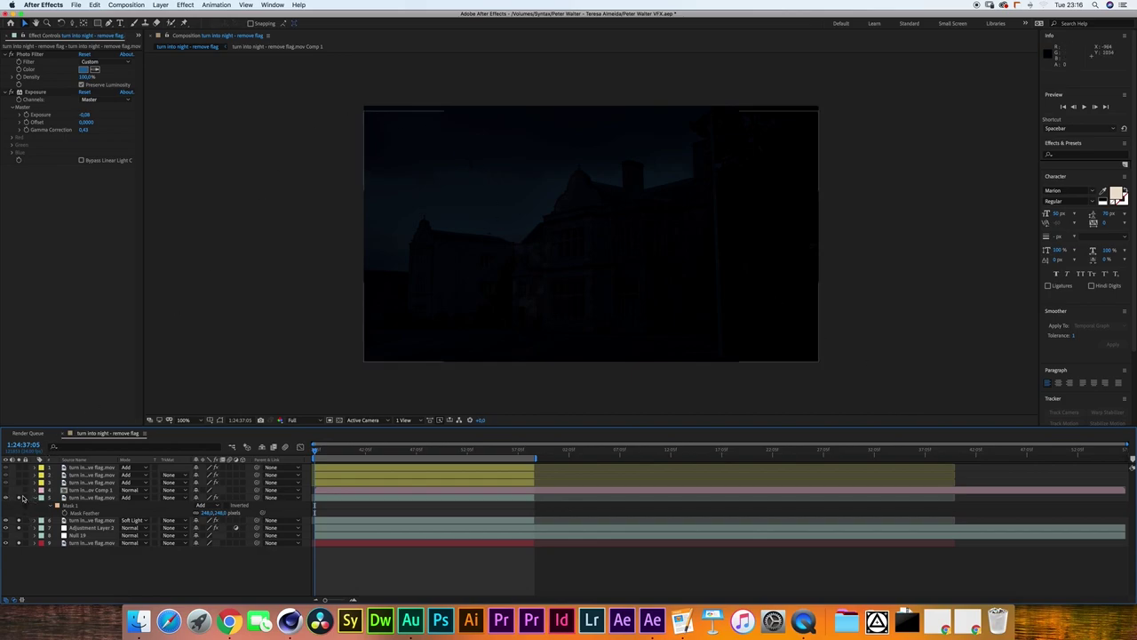
Examine the window mask outlines on footage layer 3 and preview that layer soloed with the outlines hidden.
{"action": "left_click", "coordinate": [89, 482]}
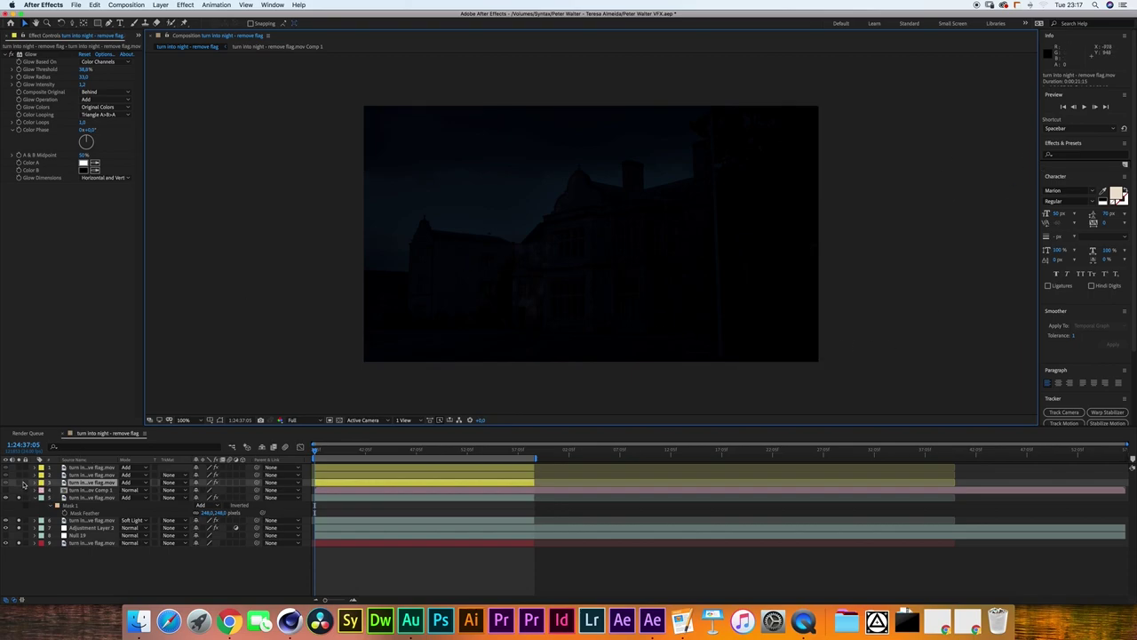
{"action": "left_click", "coordinate": [219, 420]}
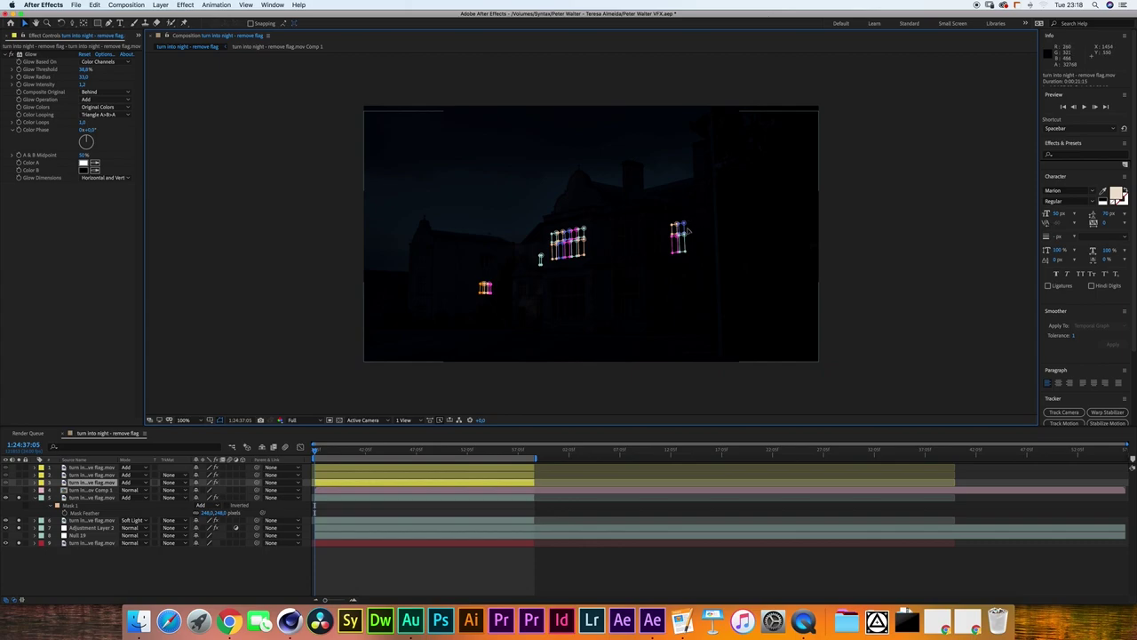
{"action": "left_click", "coordinate": [527, 274]}
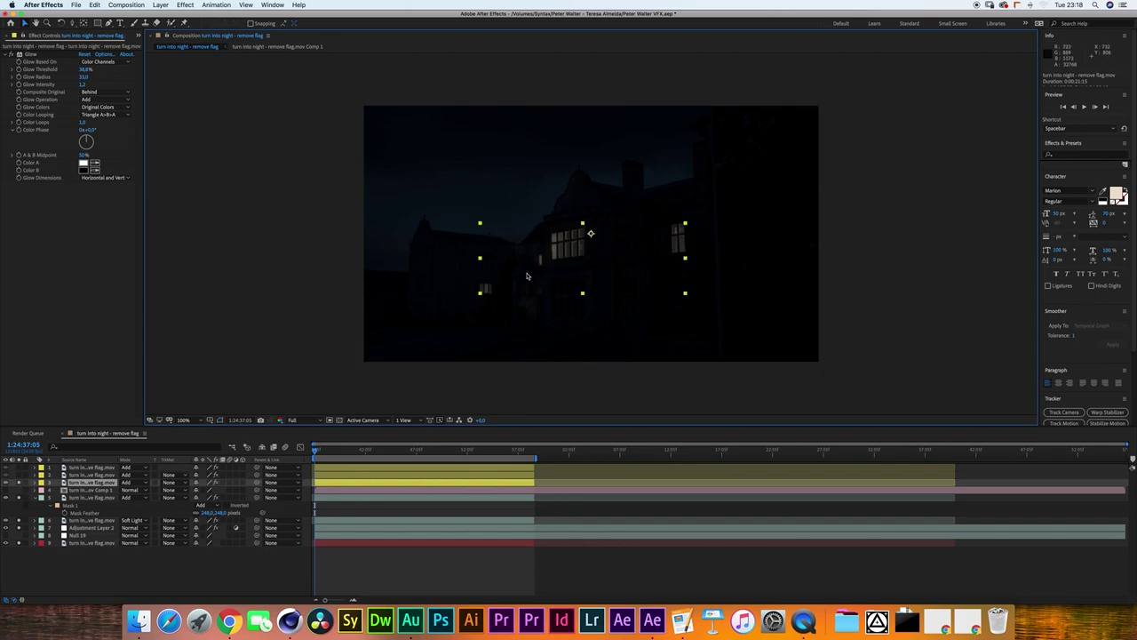
{"action": "left_click", "coordinate": [851, 233]}
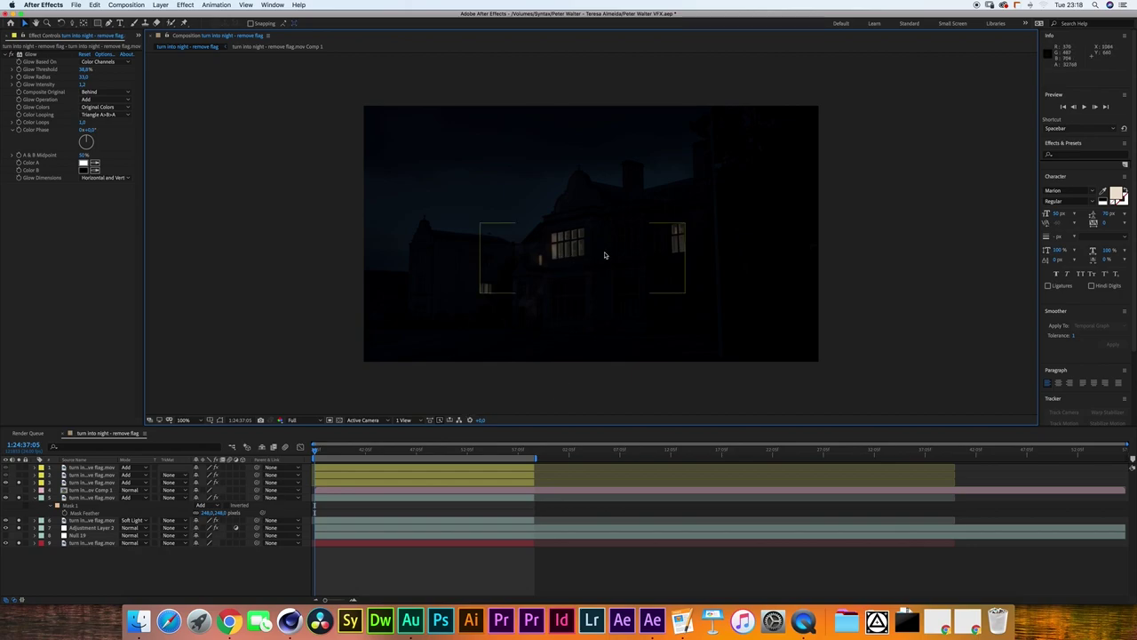
Examine the window mask outlines on footage layer 1 and solo that layer to preview its light.
{"action": "key", "text": "backslash"}
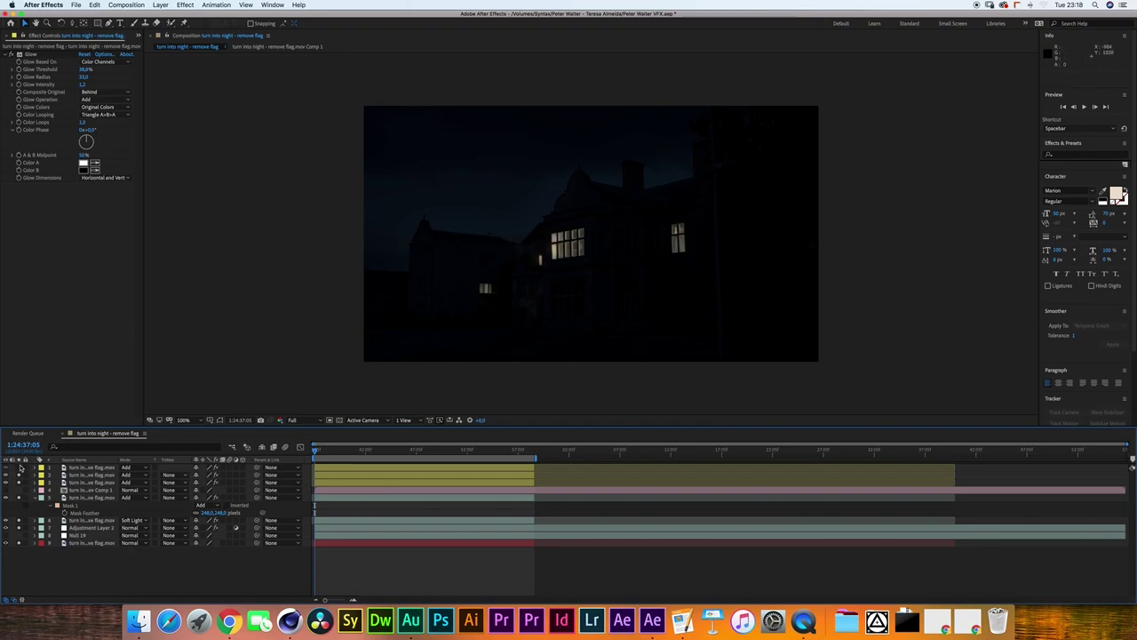
{"action": "left_click", "coordinate": [48, 468]}
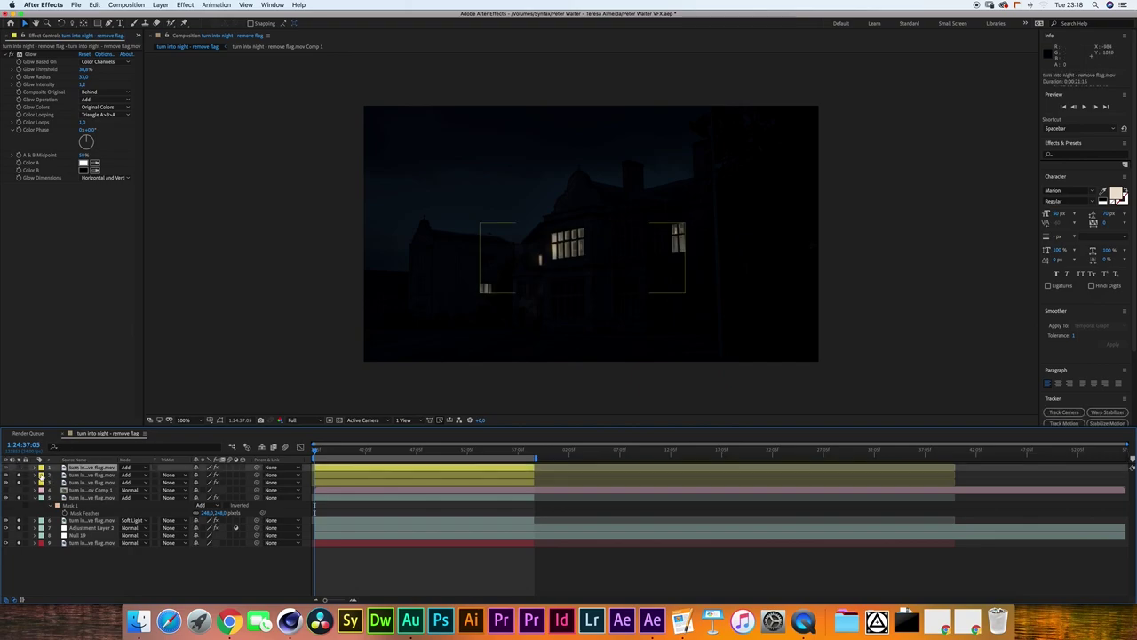
{"action": "left_click", "coordinate": [220, 419]}
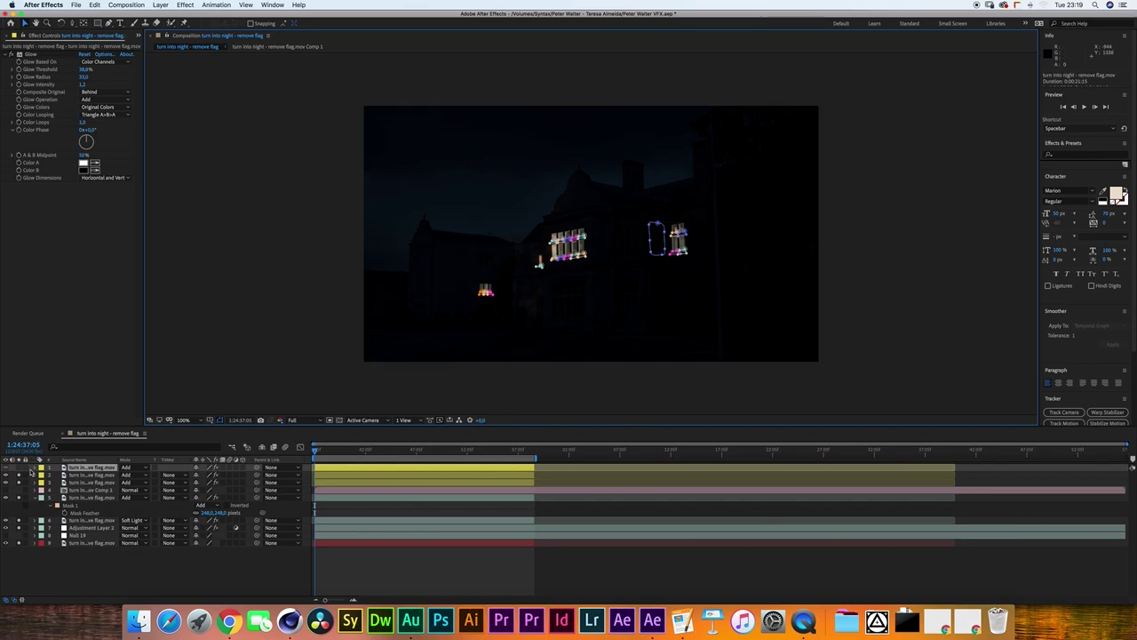
{"action": "left_click", "coordinate": [18, 468]}
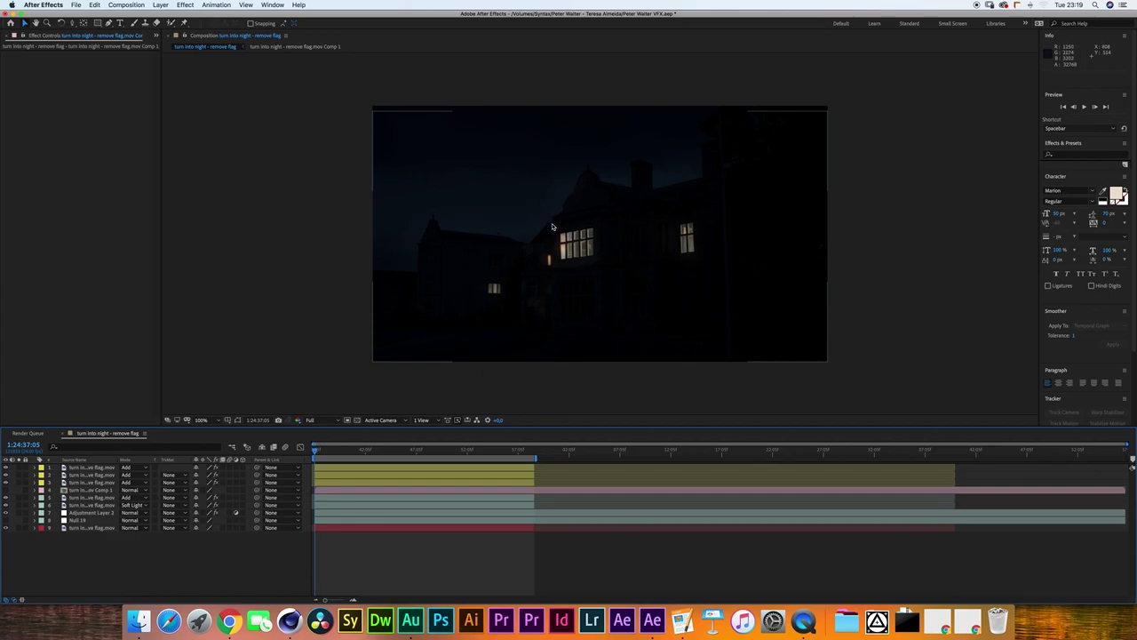
Open the pre-comp "turn into night - remove flag.mov Comp 1" and scrub through its black-and-white sky footage.
{"action": "left_click", "coordinate": [84, 491]}
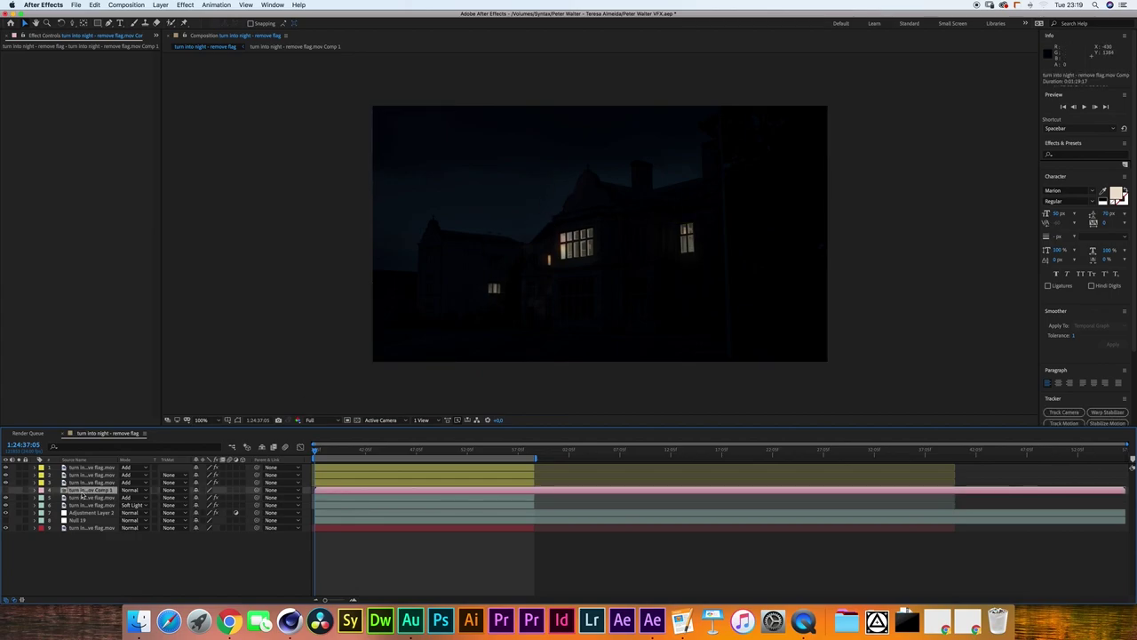
{"action": "left_click", "coordinate": [89, 527]}
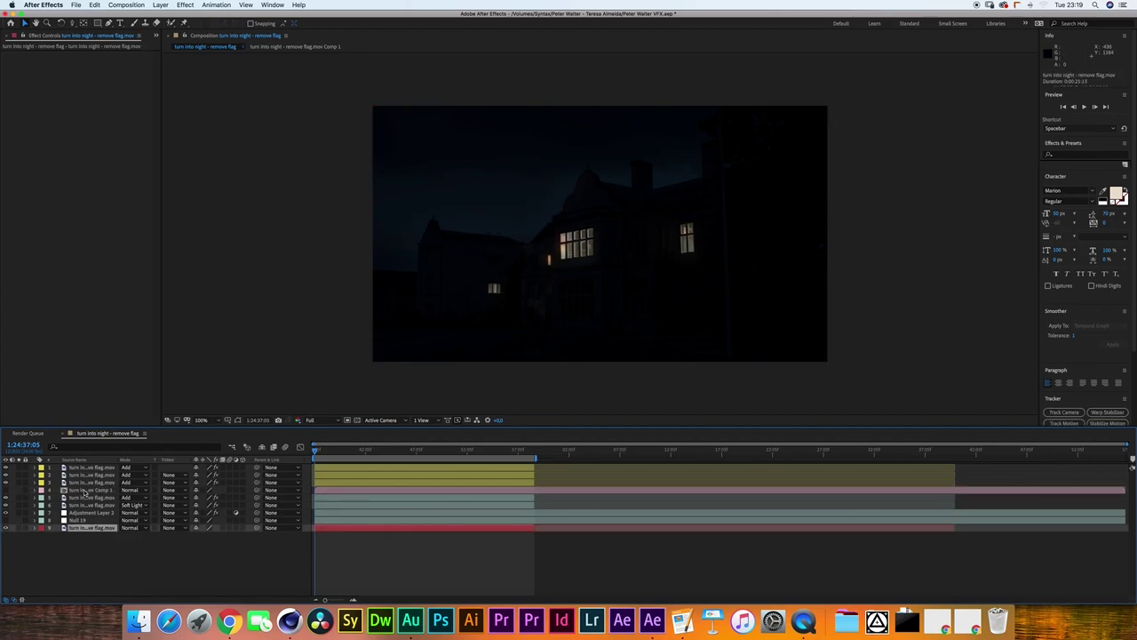
{"action": "left_click", "coordinate": [86, 490]}
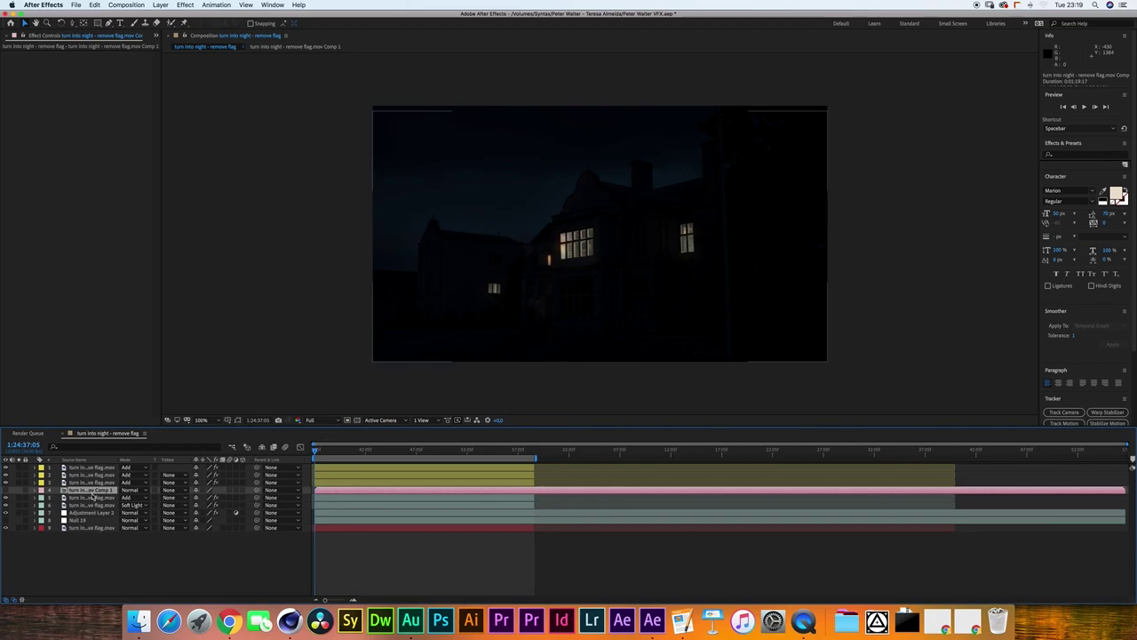
{"action": "double_click", "coordinate": [91, 491]}
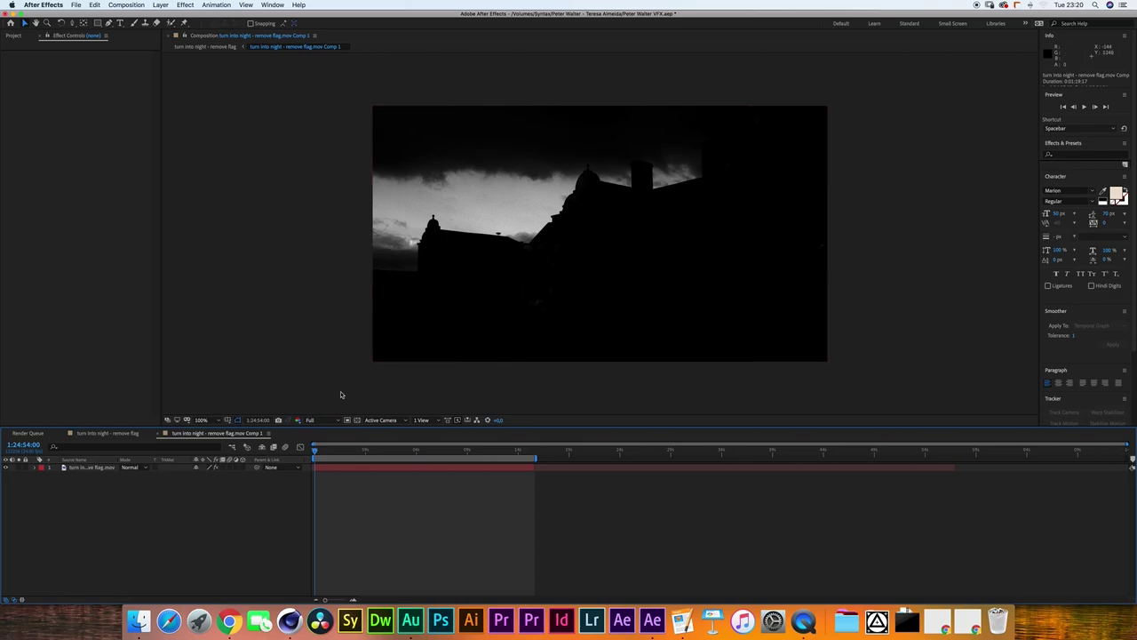
{"action": "left_click_drag", "start_coordinate": [314, 451], "coordinate": [500, 455]}
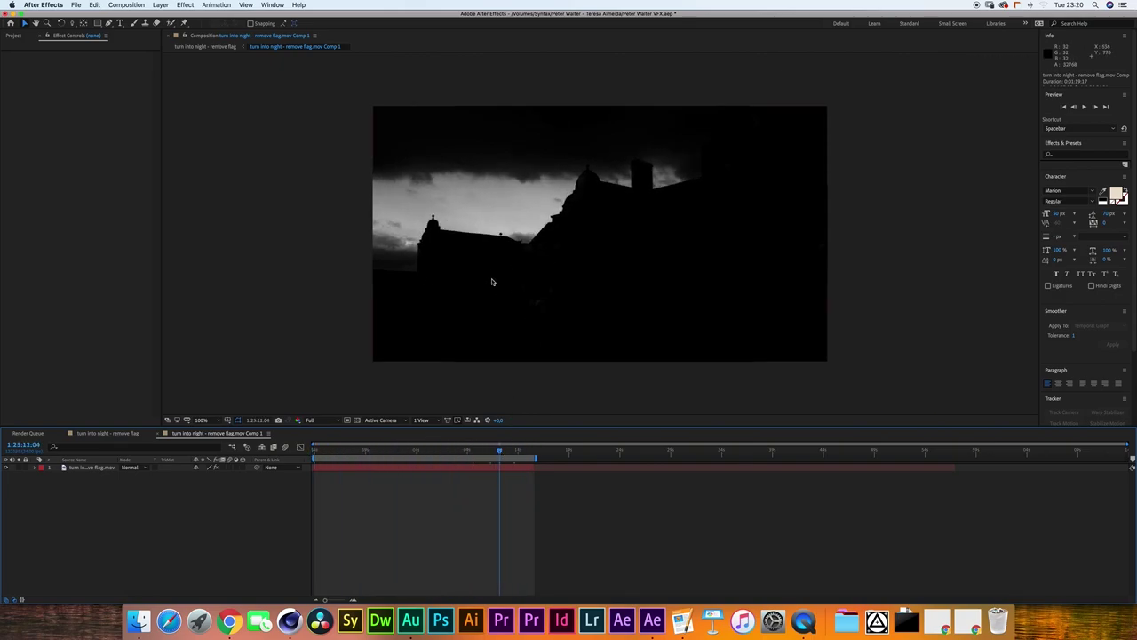
{"action": "left_click_drag", "start_coordinate": [502, 455], "coordinate": [375, 451]}
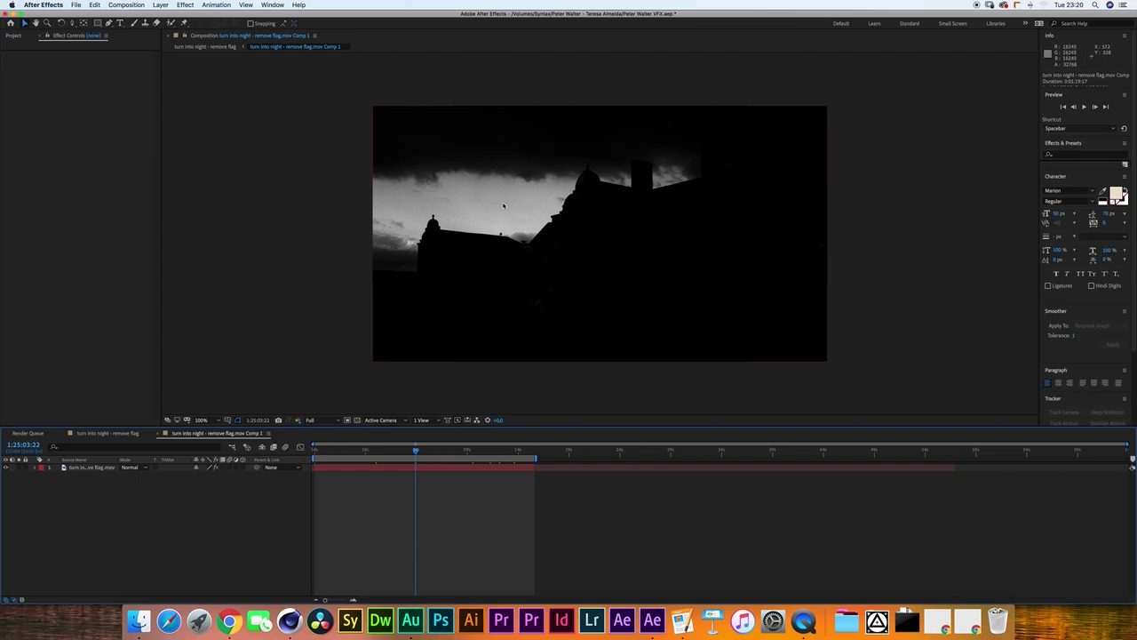
Examine how the Tint and Exposure effects build the black-and-white sky by switching both off and on again.
{"action": "left_click", "coordinate": [412, 458]}
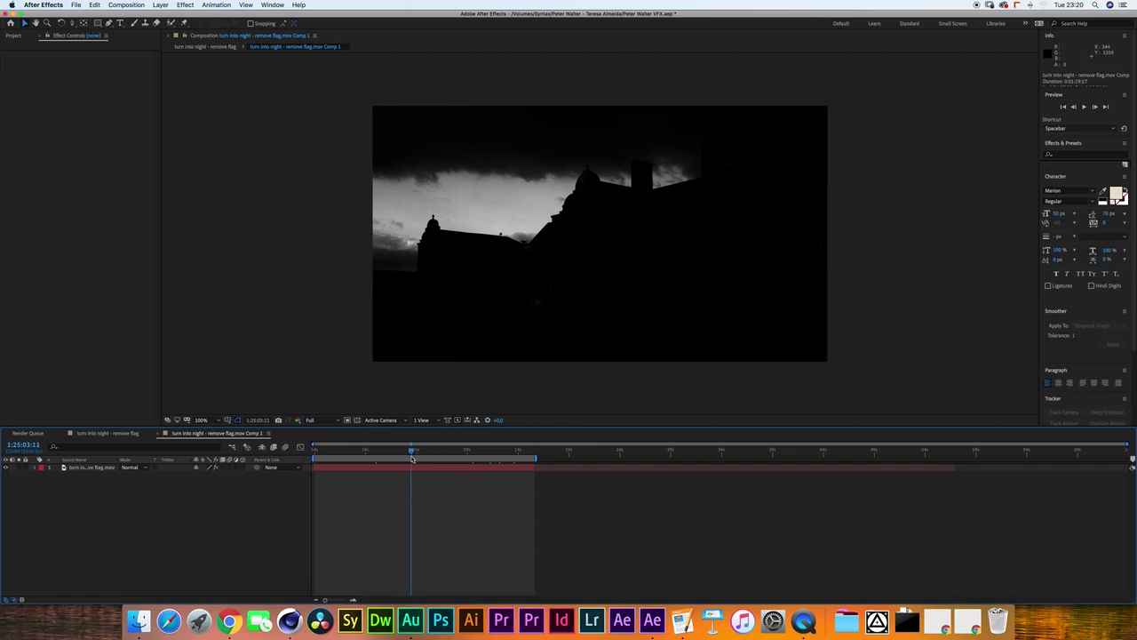
{"action": "left_click", "coordinate": [90, 467]}
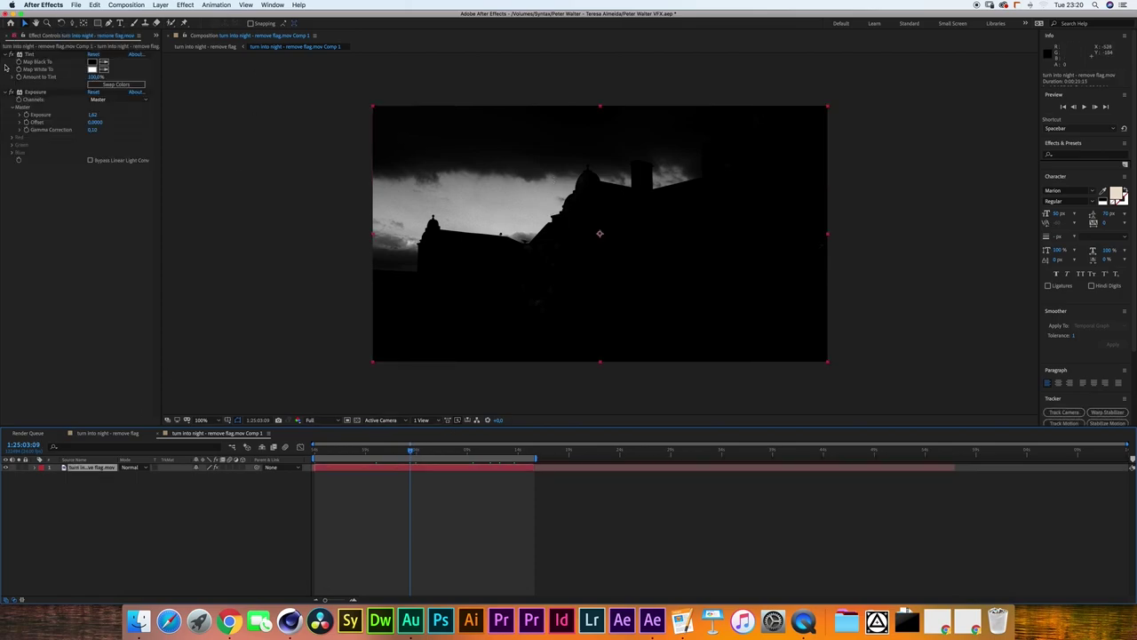
{"action": "left_click", "coordinate": [12, 92]}
{"action": "left_click", "coordinate": [5, 92]}
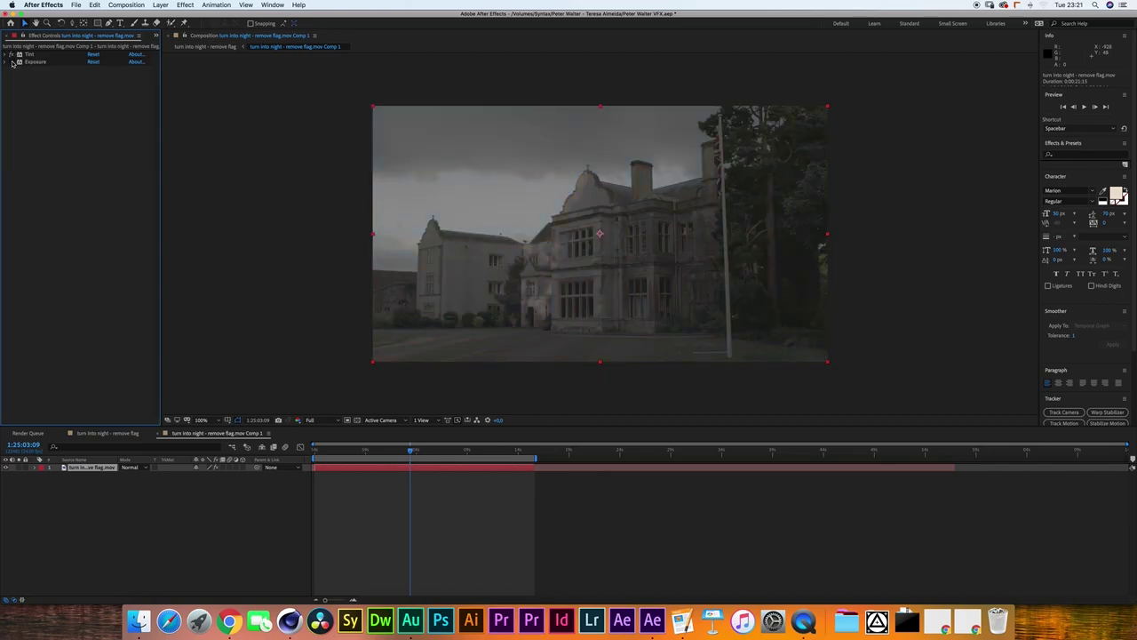
{"action": "left_click", "coordinate": [7, 54]}
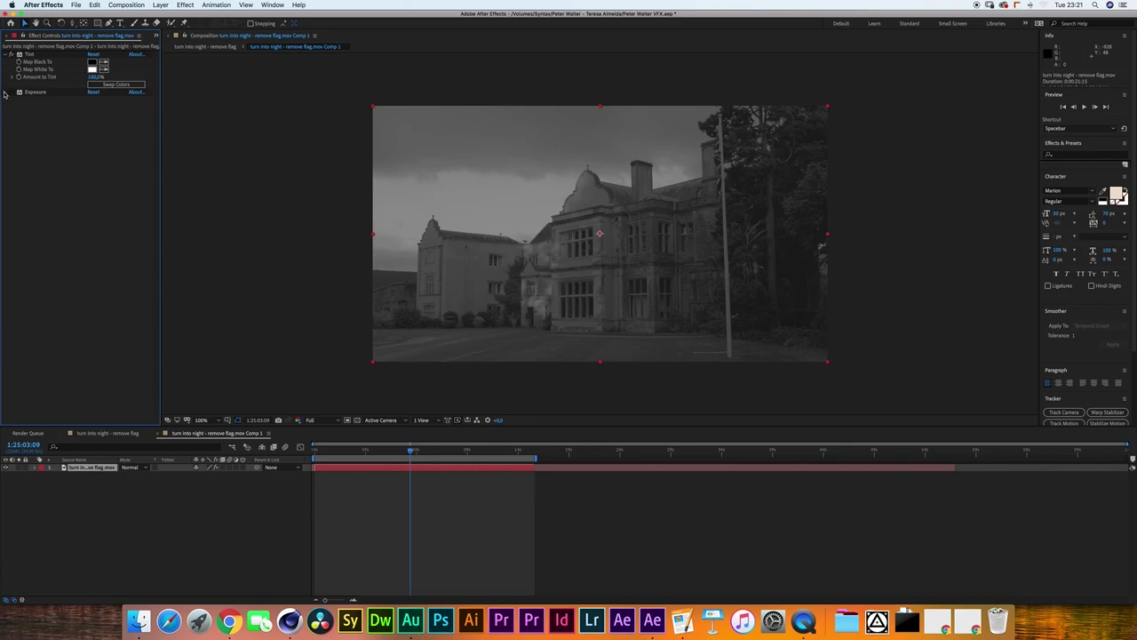
{"action": "left_click", "coordinate": [12, 92]}
{"action": "left_click", "coordinate": [13, 93]}
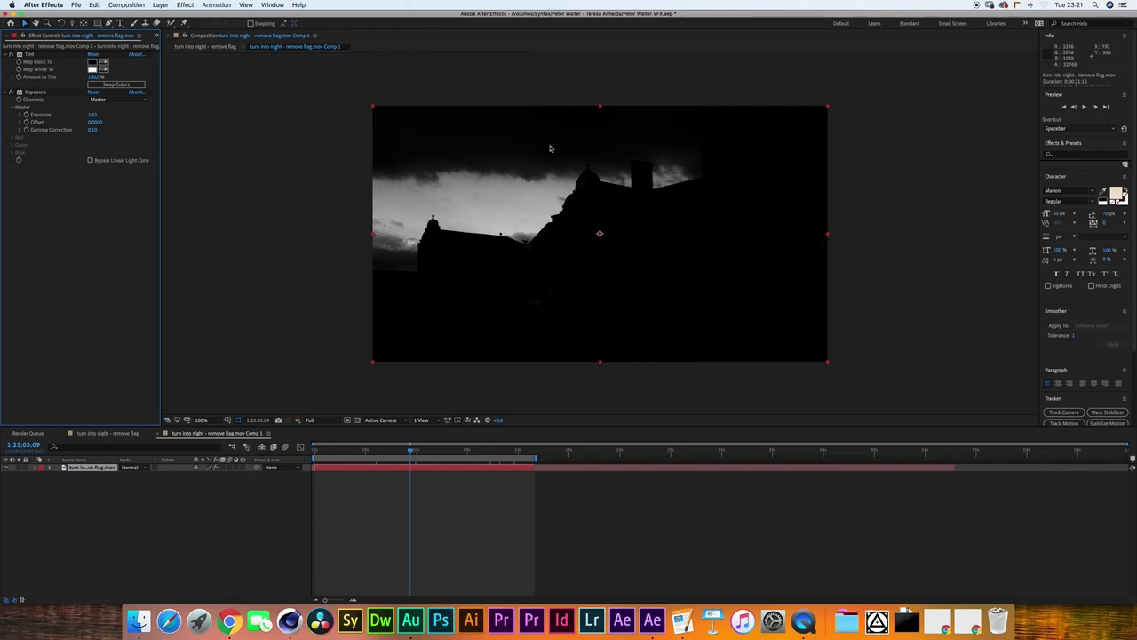
Reset the footage's Exposure effect, then lower Gamma Correction to about 0.22 and raise Exposure to about 1.88 to isolate the bright sky.
{"action": "left_click", "coordinate": [93, 93]}
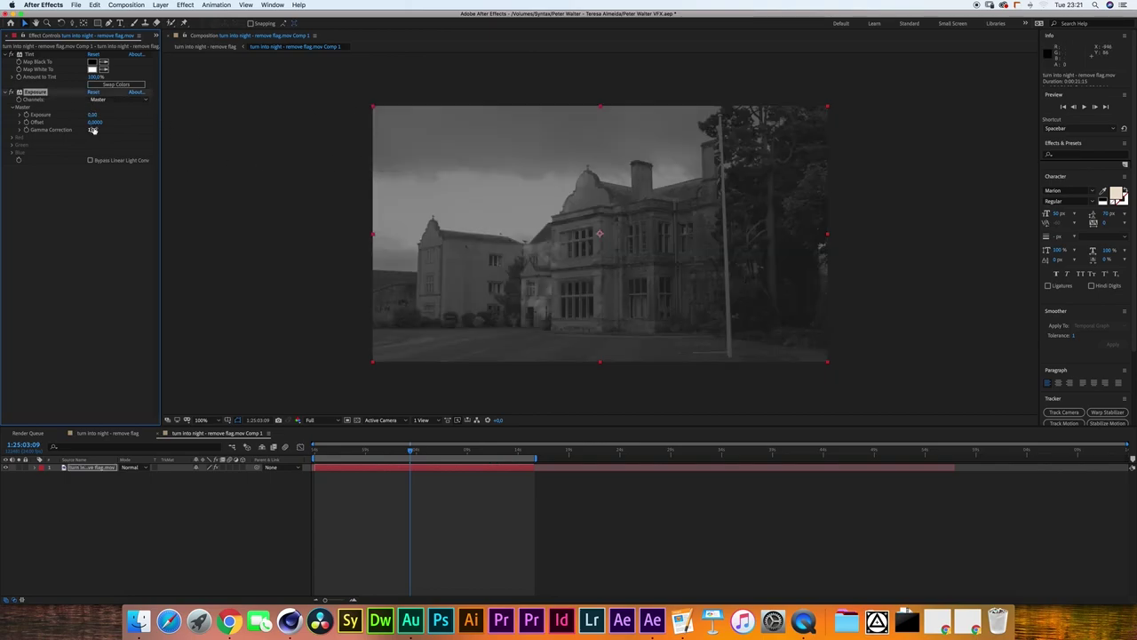
{"action": "left_click_drag", "start_coordinate": [92, 129], "coordinate": [59, 129]}
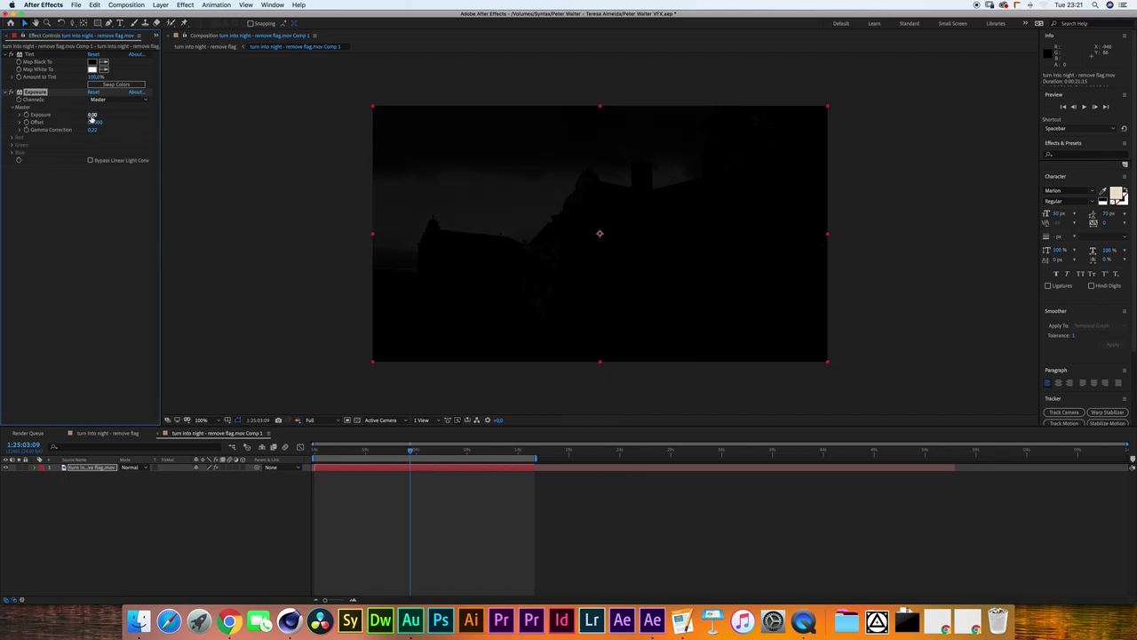
{"action": "left_click_drag", "start_coordinate": [95, 114], "coordinate": [158, 111]}
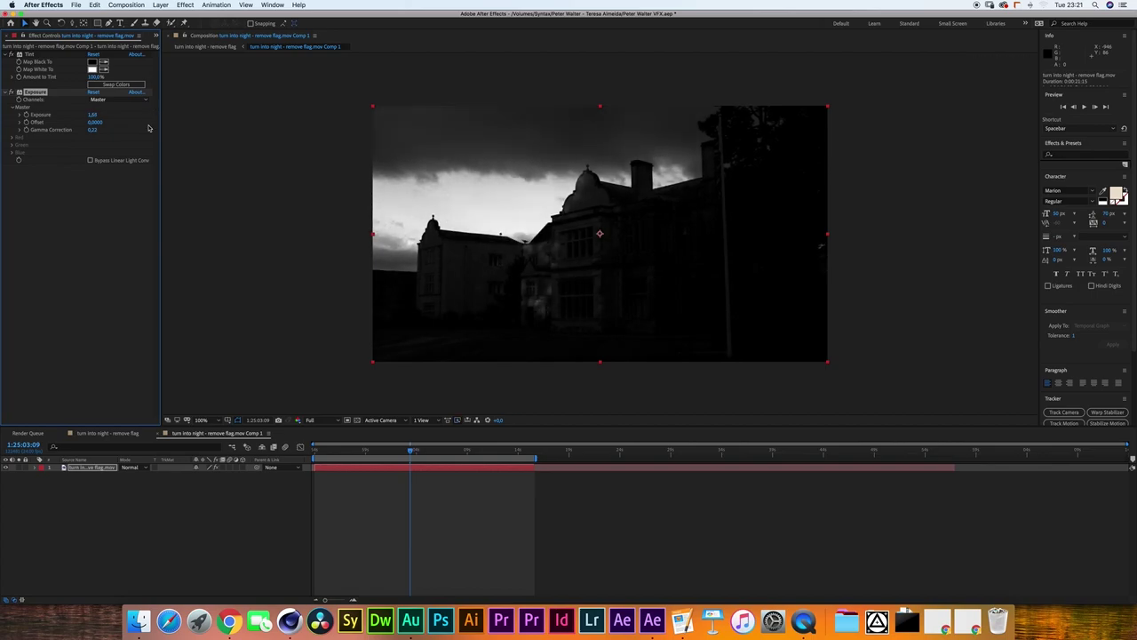
{"action": "left_click_drag", "start_coordinate": [92, 131], "coordinate": [89, 130]}
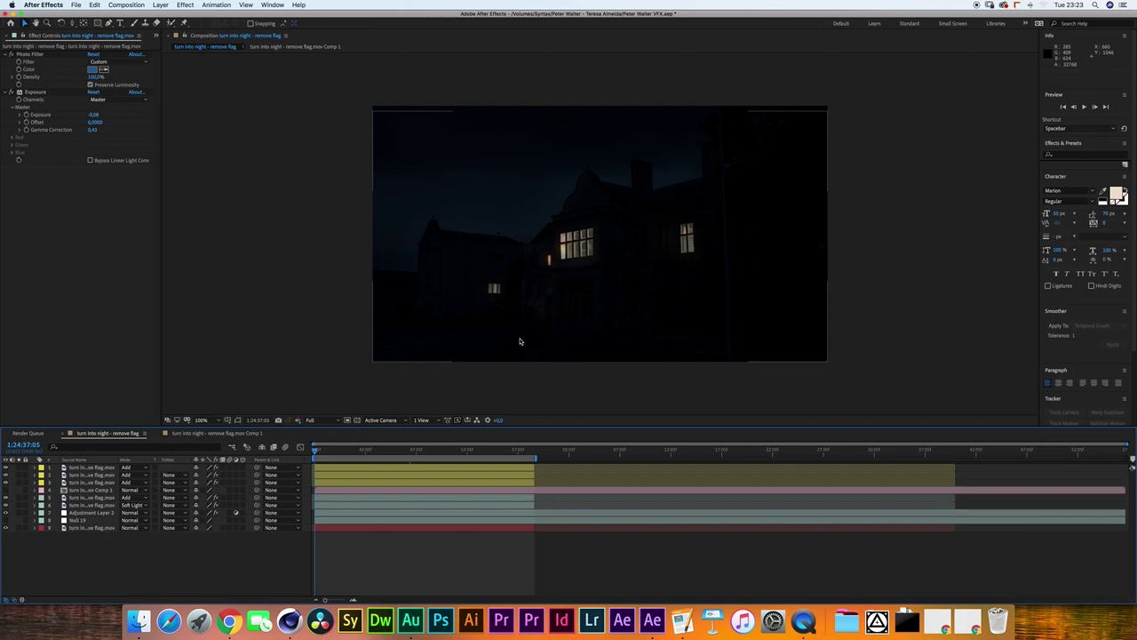
Switch to Finder and browse the star images in the Single Stars Sequence folder inside Starfield Plates.
{"action": "left_click", "coordinate": [139, 620]}
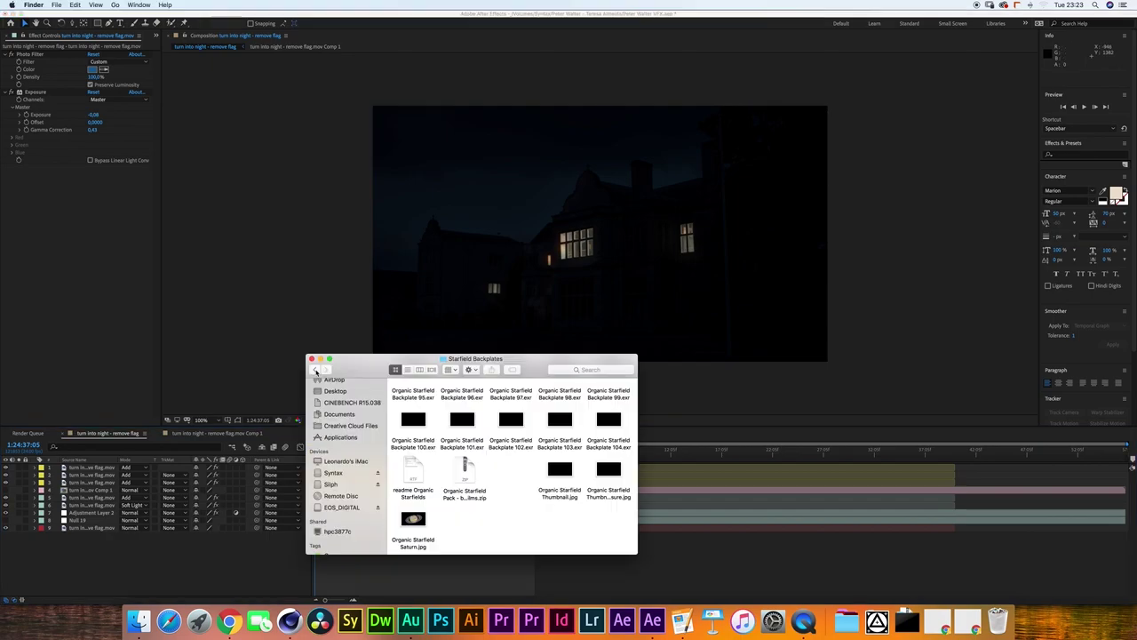
{"action": "left_click", "coordinate": [315, 369]}
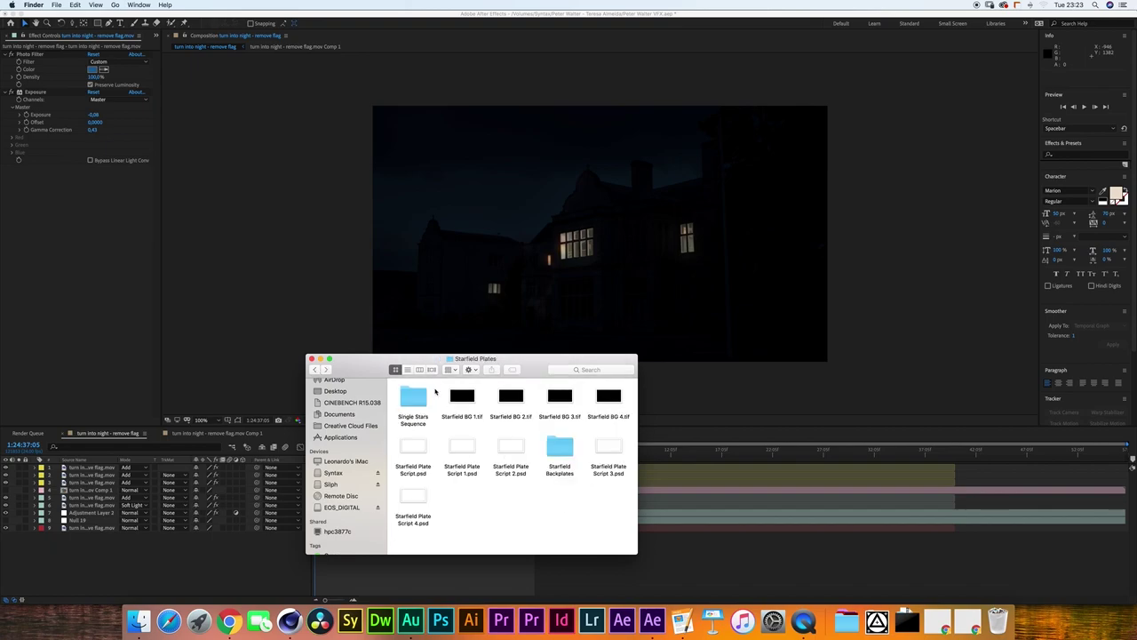
{"action": "double_click", "coordinate": [414, 399]}
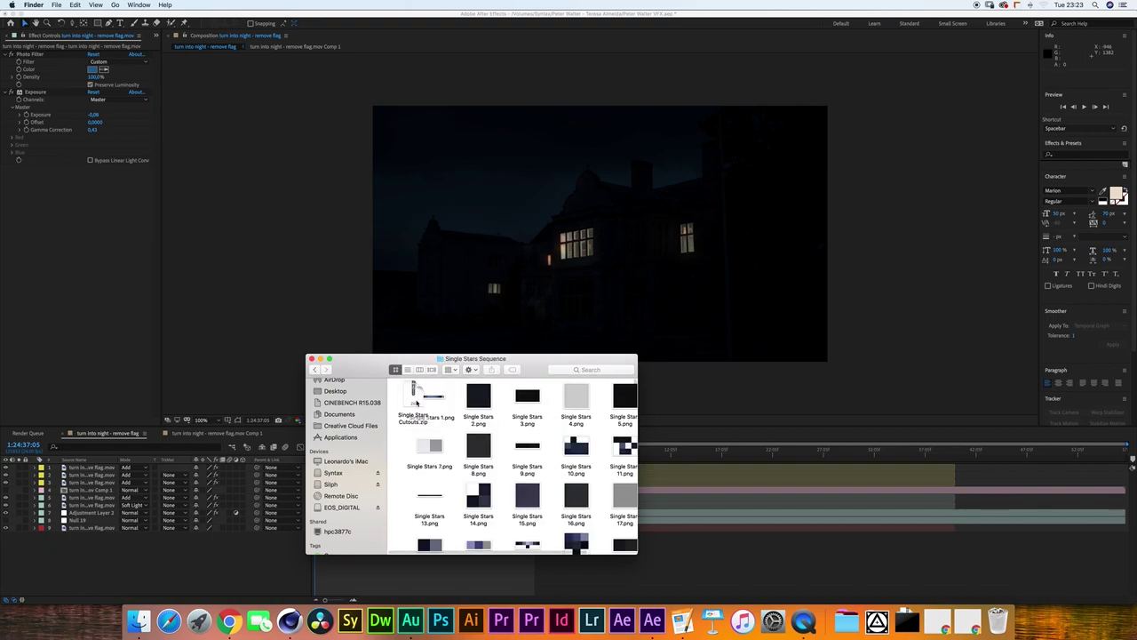
{"action": "scroll", "coordinate": [479, 453], "scroll_direction": "down", "scroll_amount": 5}
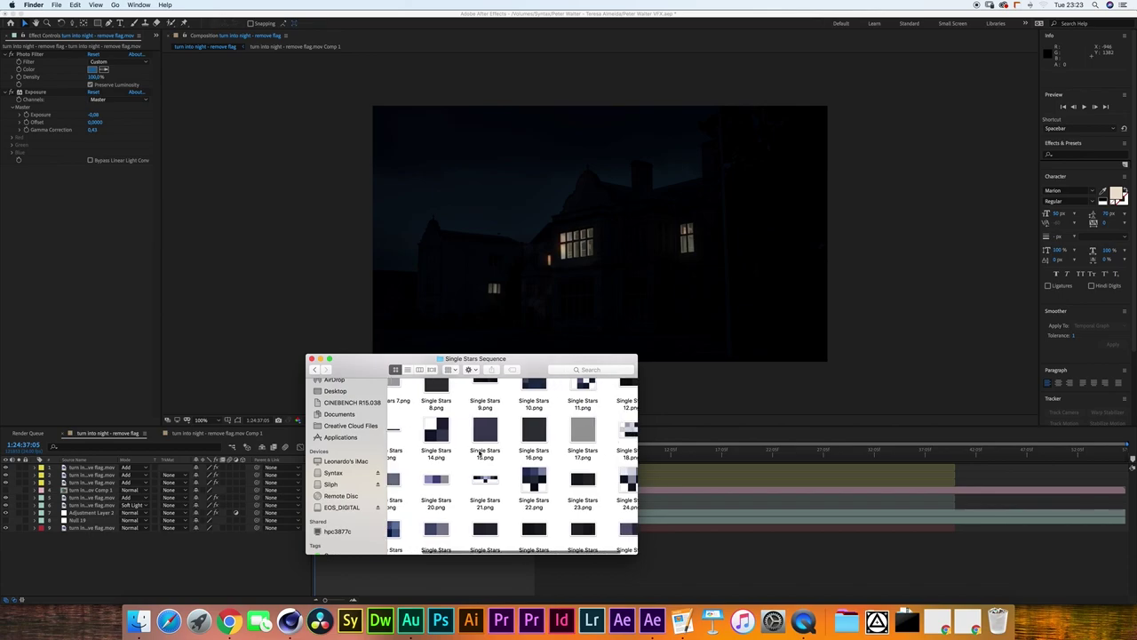
{"action": "scroll", "coordinate": [460, 496], "scroll_direction": "down", "scroll_amount": 10}
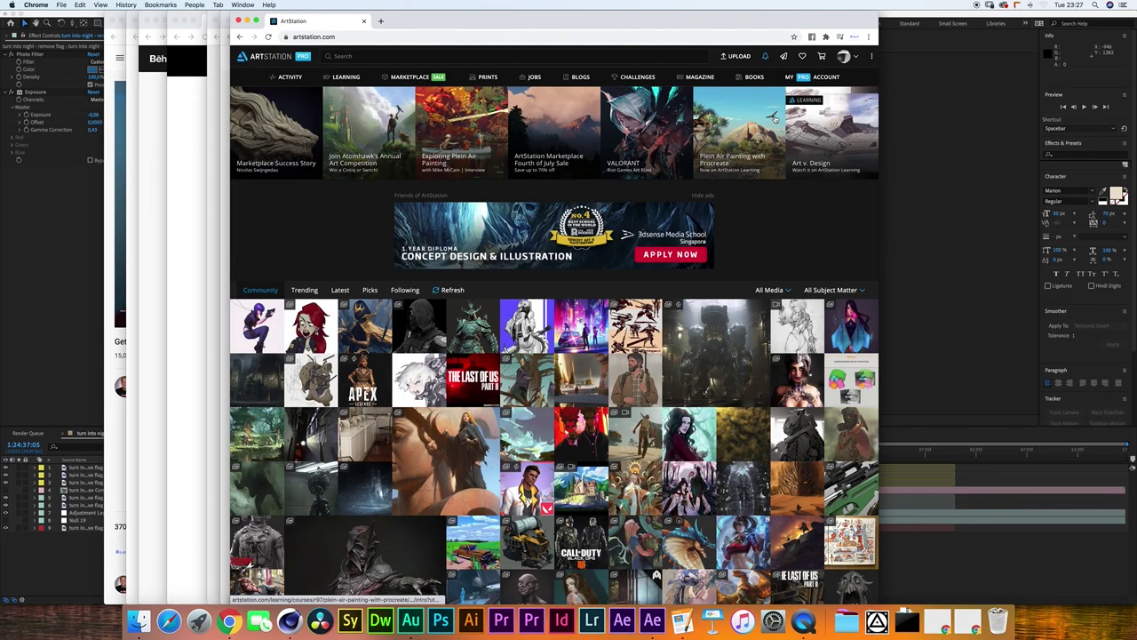
Open the 100 Organic Starfields Pack product page from the signed-in profile's store on ArtStation.
{"action": "mouse_move", "coordinate": [839, 61]}
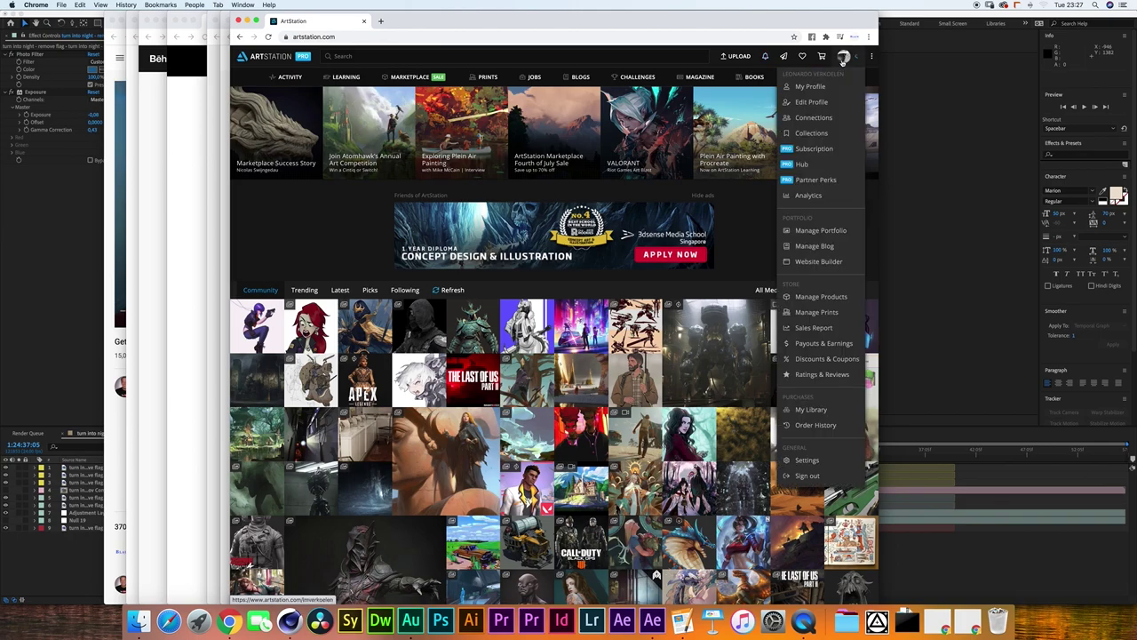
{"action": "left_click", "coordinate": [804, 88]}
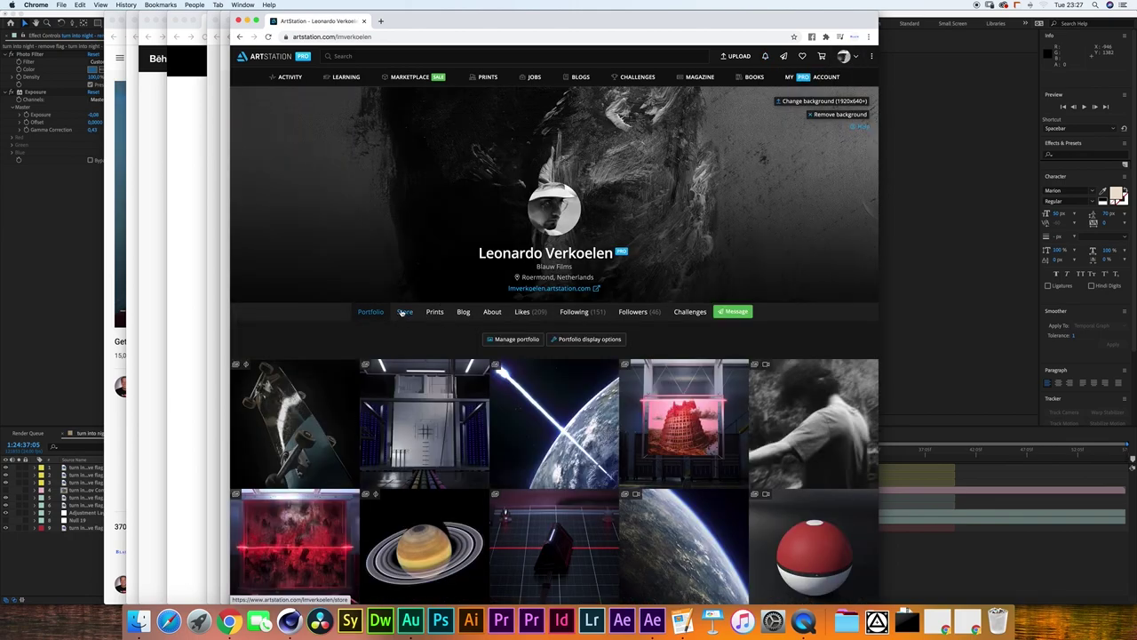
{"action": "left_click", "coordinate": [404, 311]}
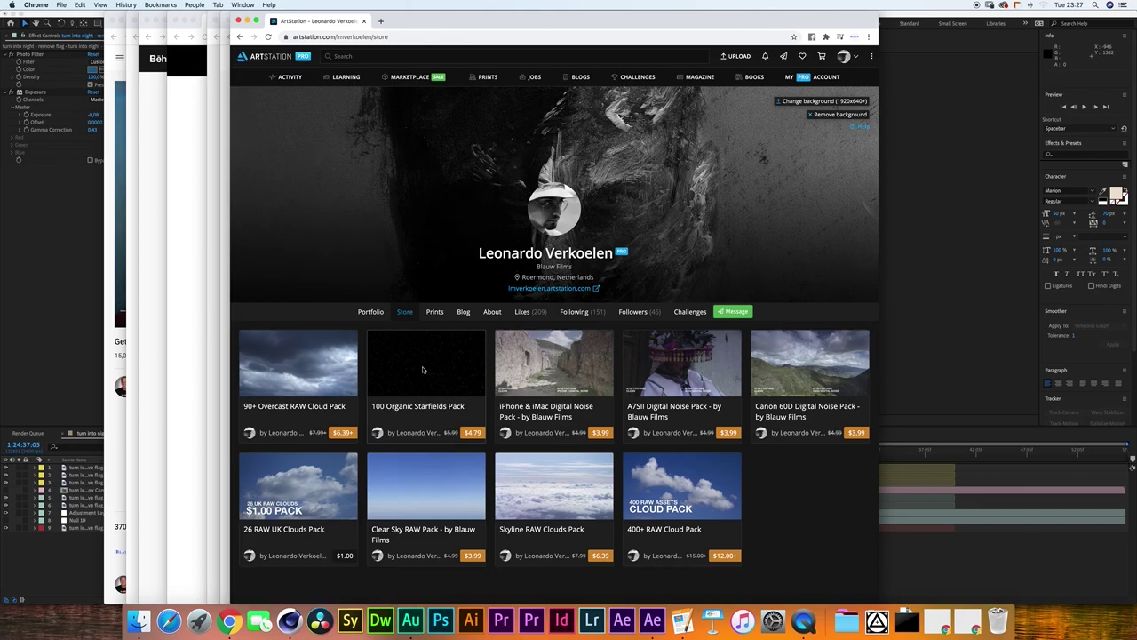
{"action": "left_click", "coordinate": [423, 373]}
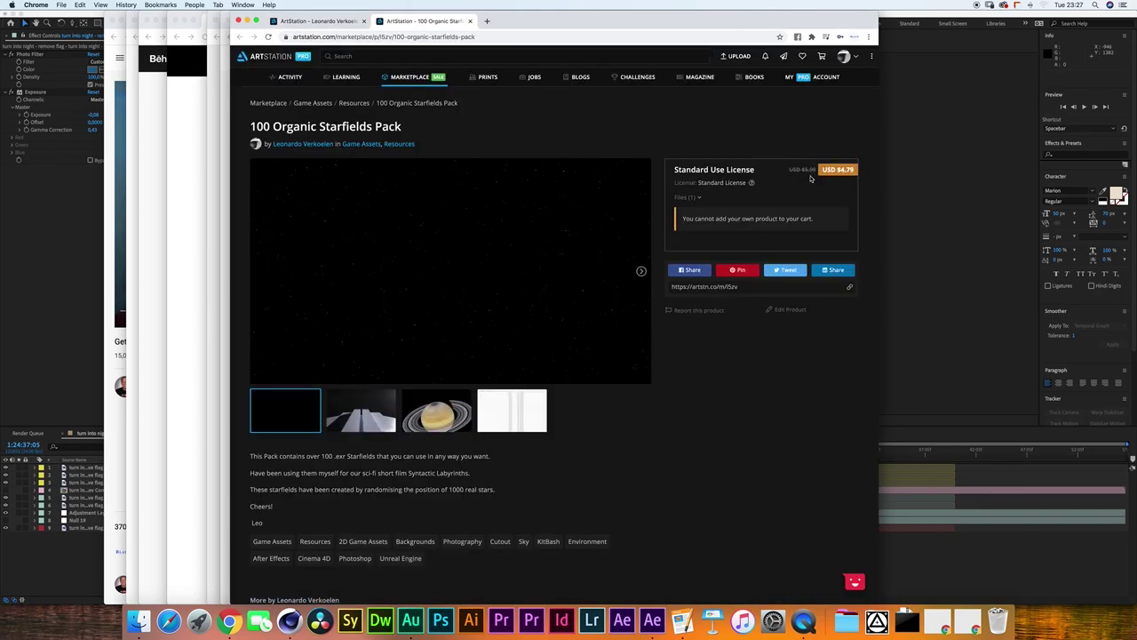
Review the starfields pack's price and look through its preview images.
{"action": "left_click_drag", "start_coordinate": [837, 169], "coordinate": [857, 169]}
{"action": "left_click", "coordinate": [844, 191]}
{"action": "left_click", "coordinate": [641, 272]}
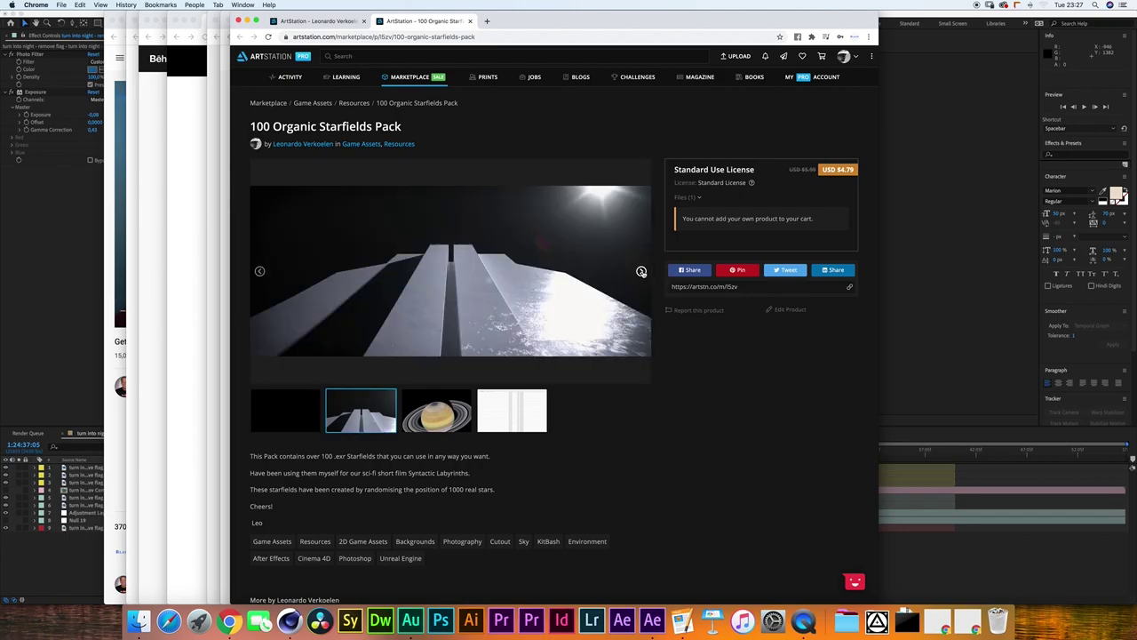
{"action": "left_click", "coordinate": [641, 272]}
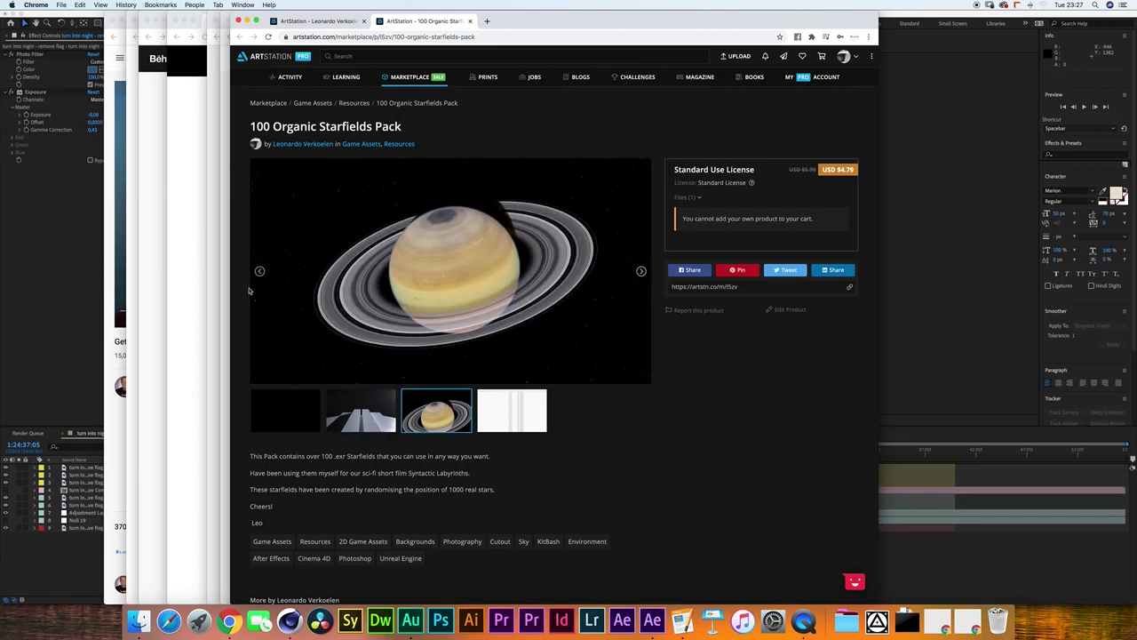
{"action": "left_click", "coordinate": [260, 271]}
{"action": "left_click", "coordinate": [259, 271]}
Switch back to After Effects and import ten Organic Starfield Backplate EXR files from Finder into the project.
{"action": "left_click", "coordinate": [81, 51]}
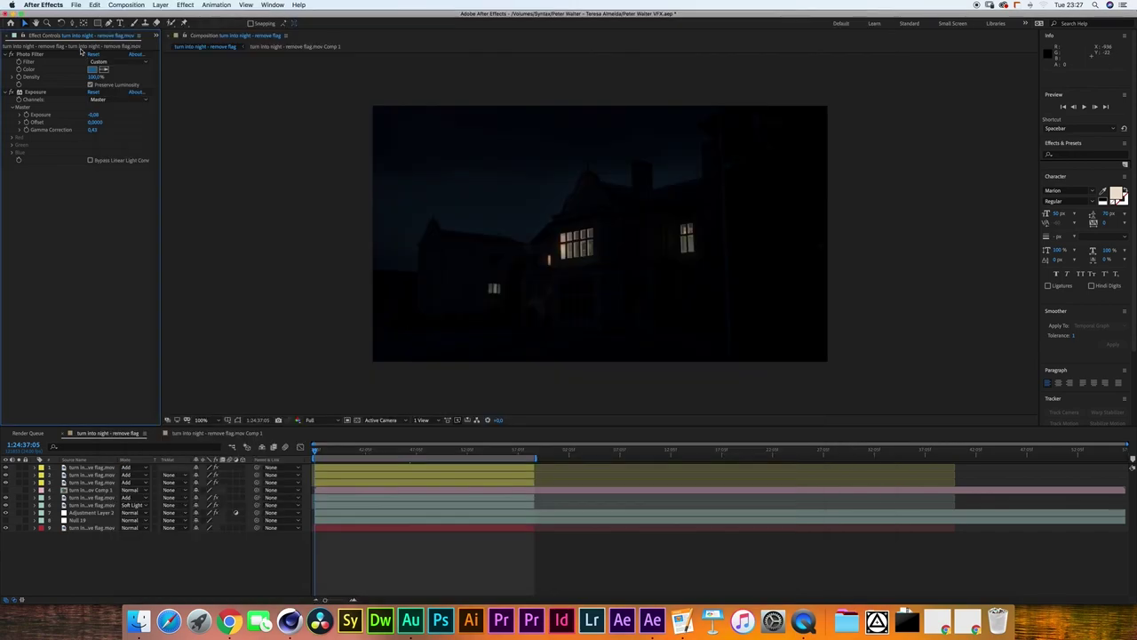
{"action": "left_click", "coordinate": [155, 35]}
{"action": "left_click", "coordinate": [176, 39]}
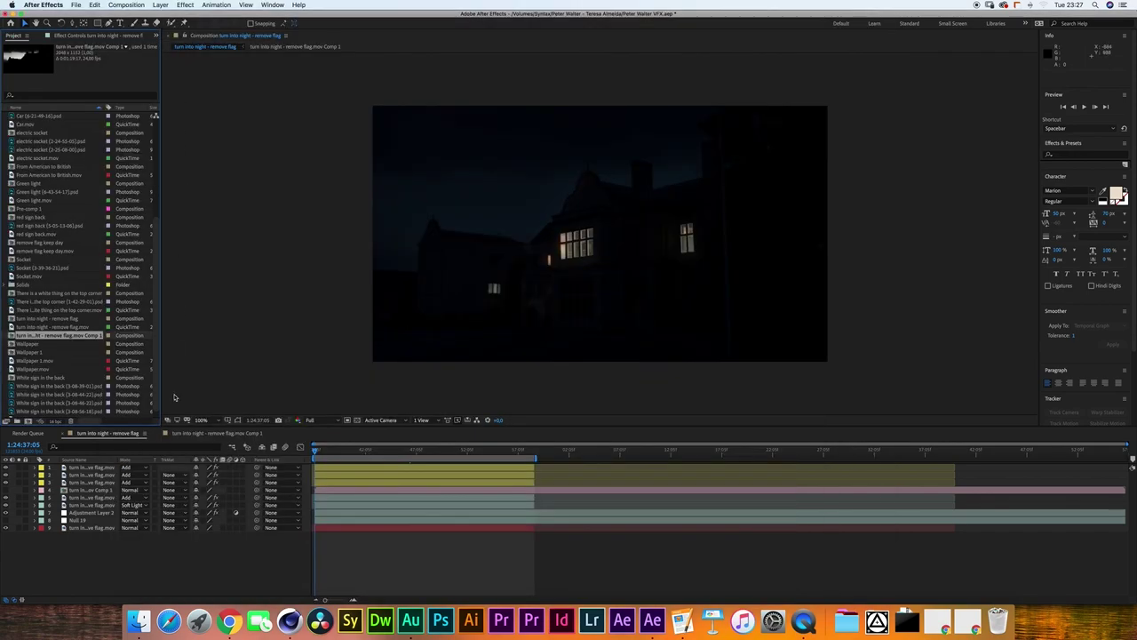
{"action": "left_click", "coordinate": [138, 619]}
{"action": "left_click_drag", "start_coordinate": [395, 392], "coordinate": [91, 327]}
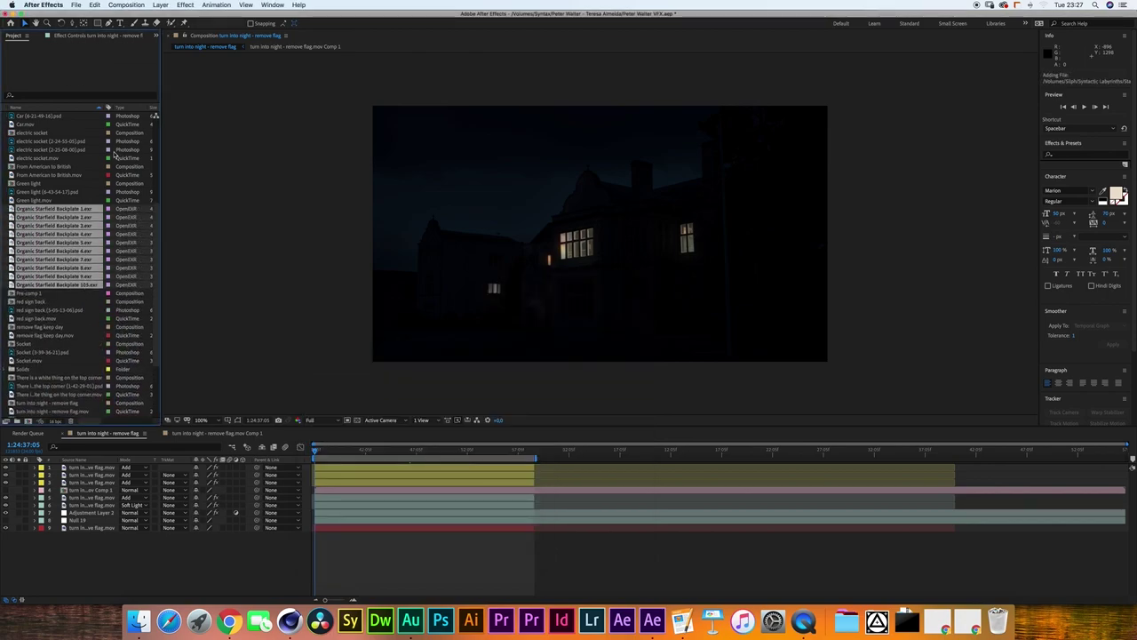
Place Organic Starfield Backplate 1.exr beneath the sky matte pre-comp as a 3D layer over the sky, with blending mode Add.
{"action": "left_click_drag", "start_coordinate": [54, 208], "coordinate": [87, 496]}
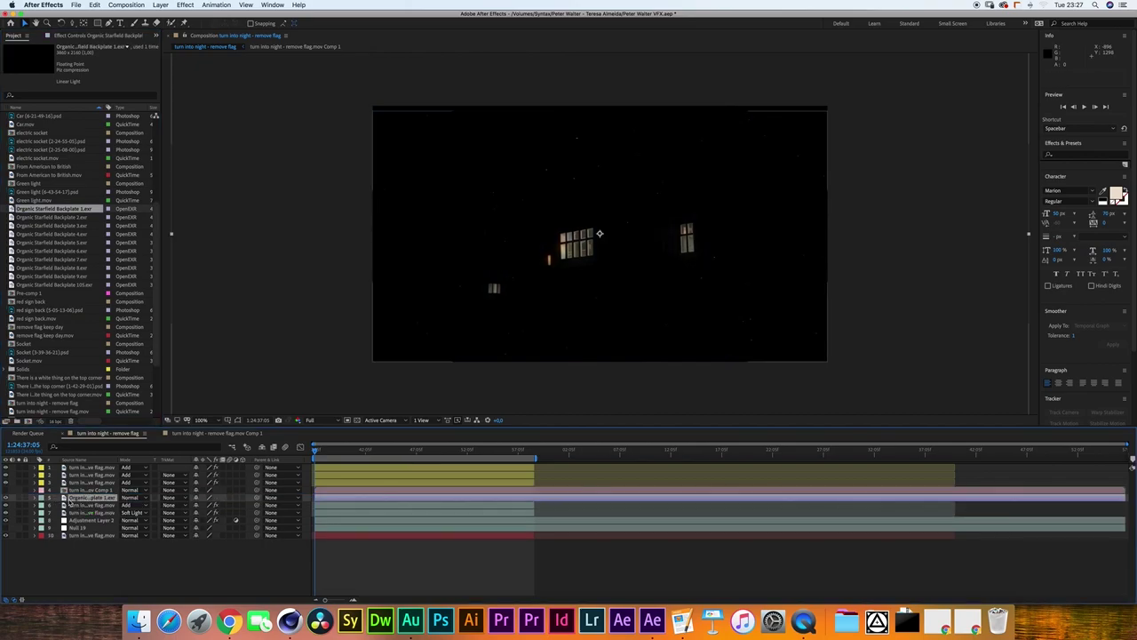
{"action": "left_click", "coordinate": [243, 498]}
{"action": "left_click_drag", "start_coordinate": [599, 235], "coordinate": [28, 391]}
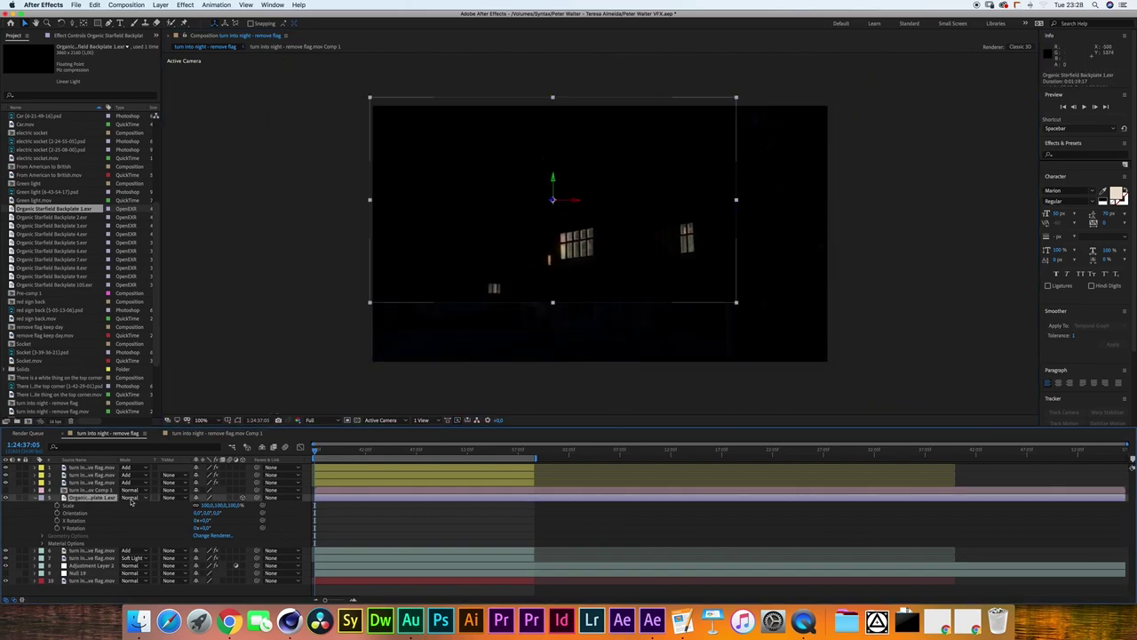
{"action": "left_click", "coordinate": [131, 500]}
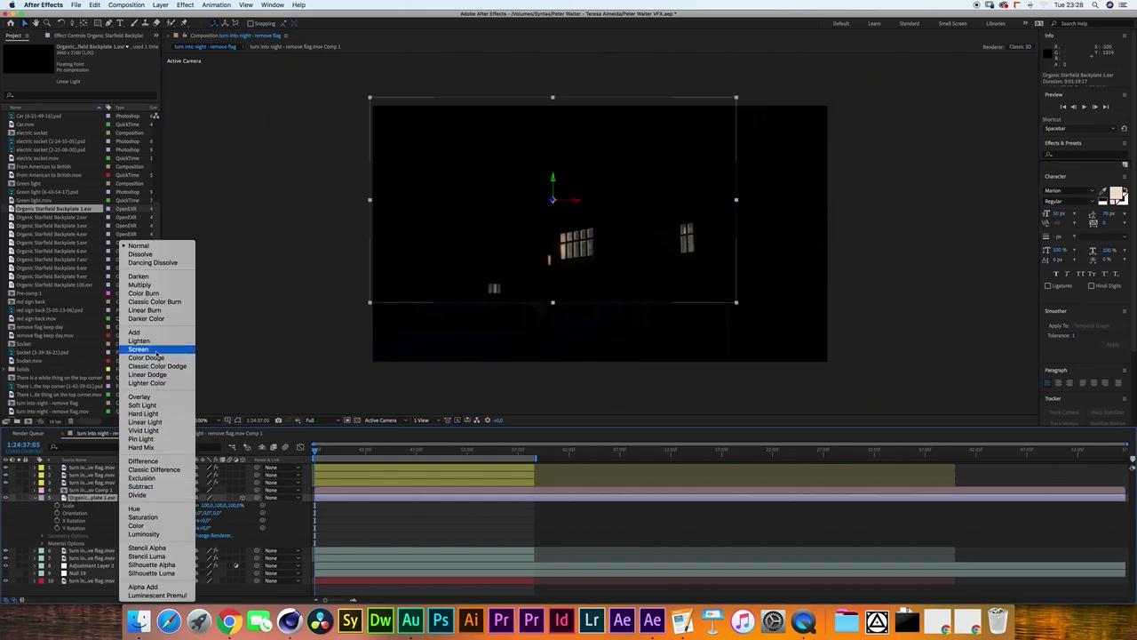
{"action": "left_click", "coordinate": [193, 344]}
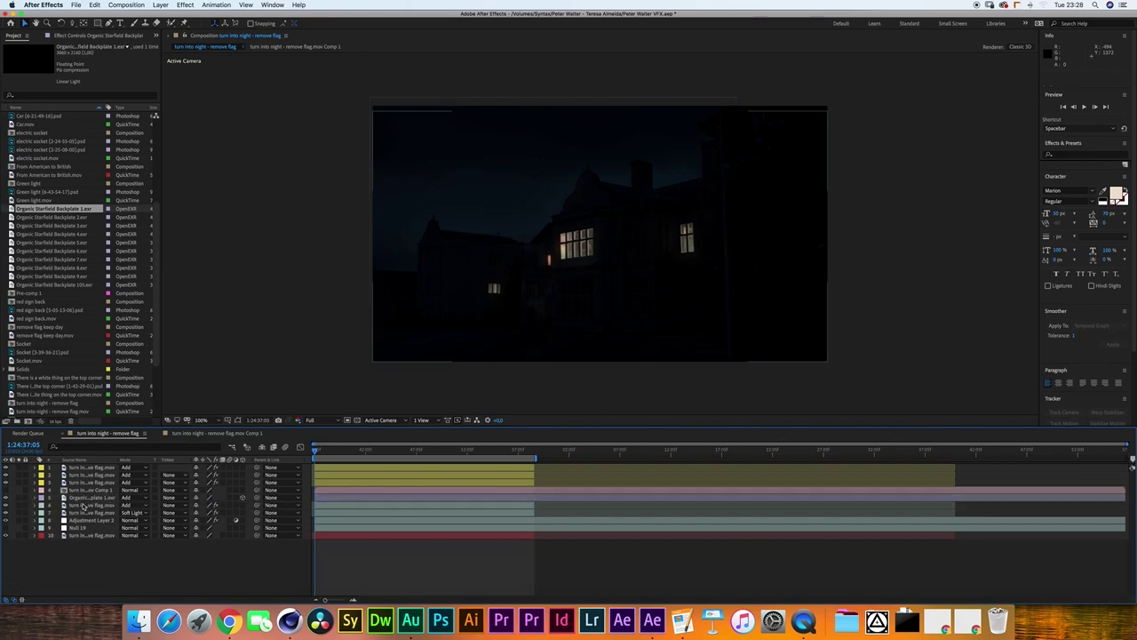
Pre-compose the three Organic Starfield layers into one composition, moving all attributes and keeping the suggested name.
{"action": "left_click", "coordinate": [84, 505]}
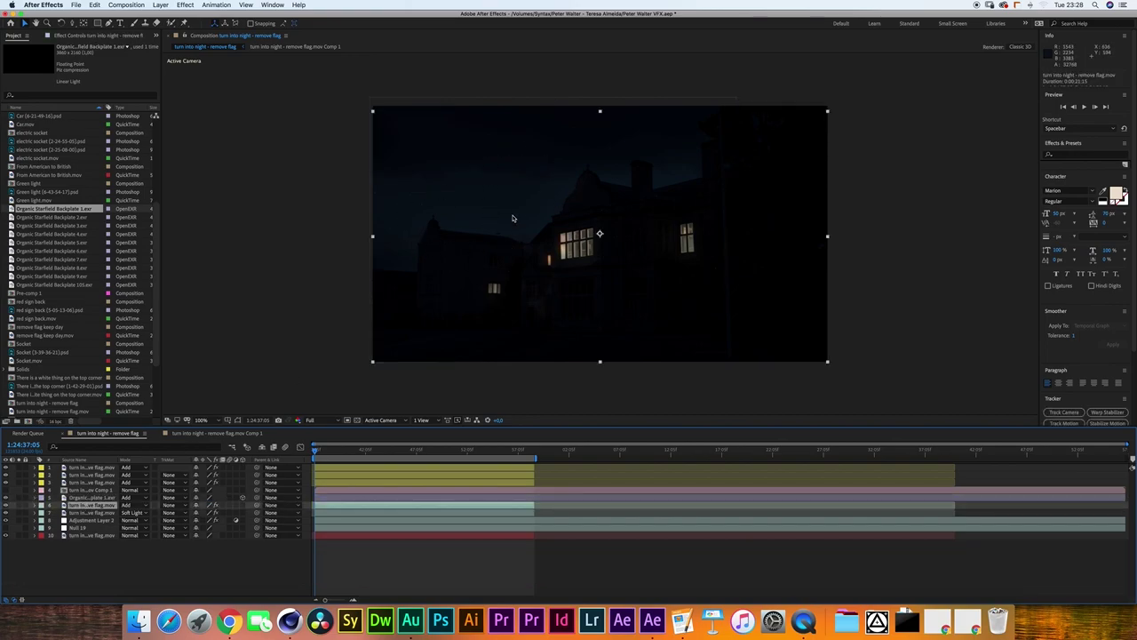
{"action": "left_click", "coordinate": [105, 521]}
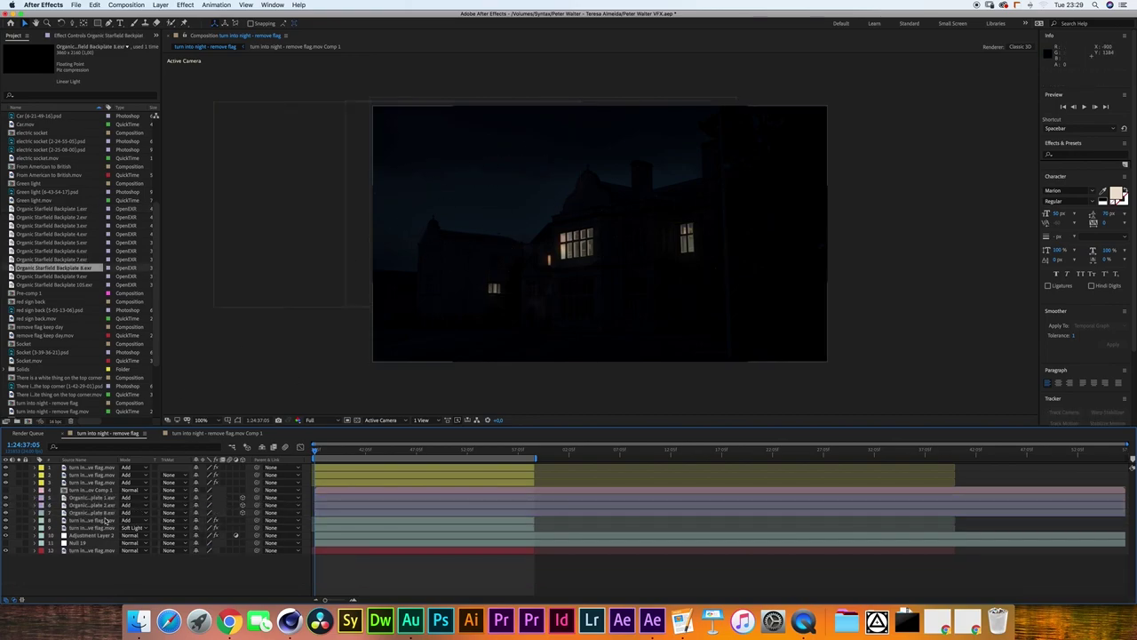
{"action": "left_click", "coordinate": [103, 513]}
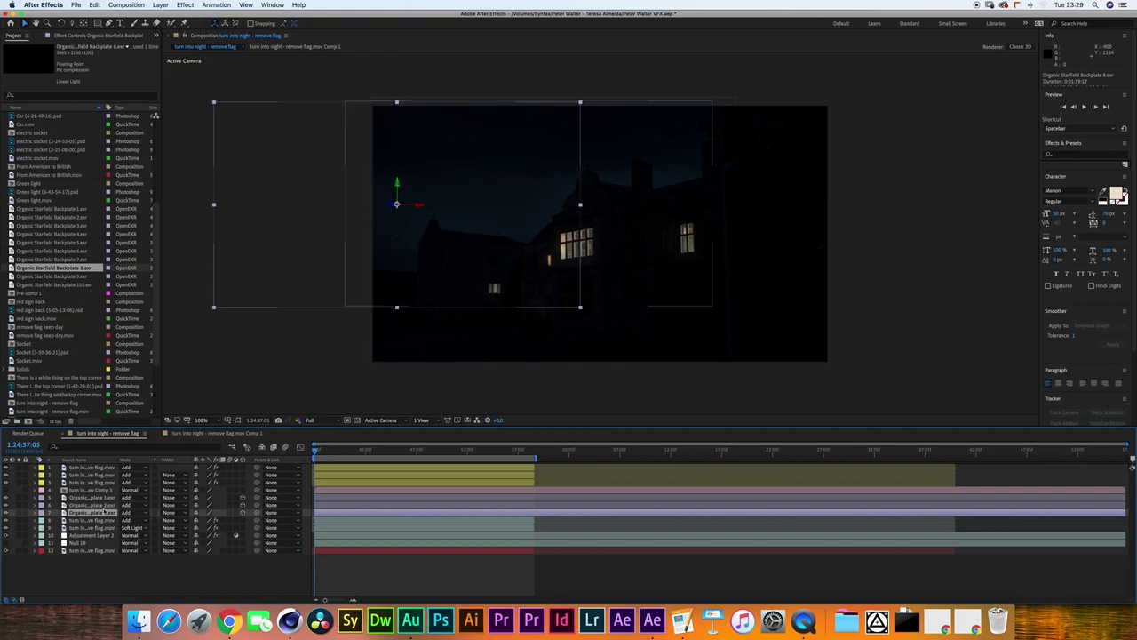
{"action": "left_click", "coordinate": [102, 497], "text": "shift"}
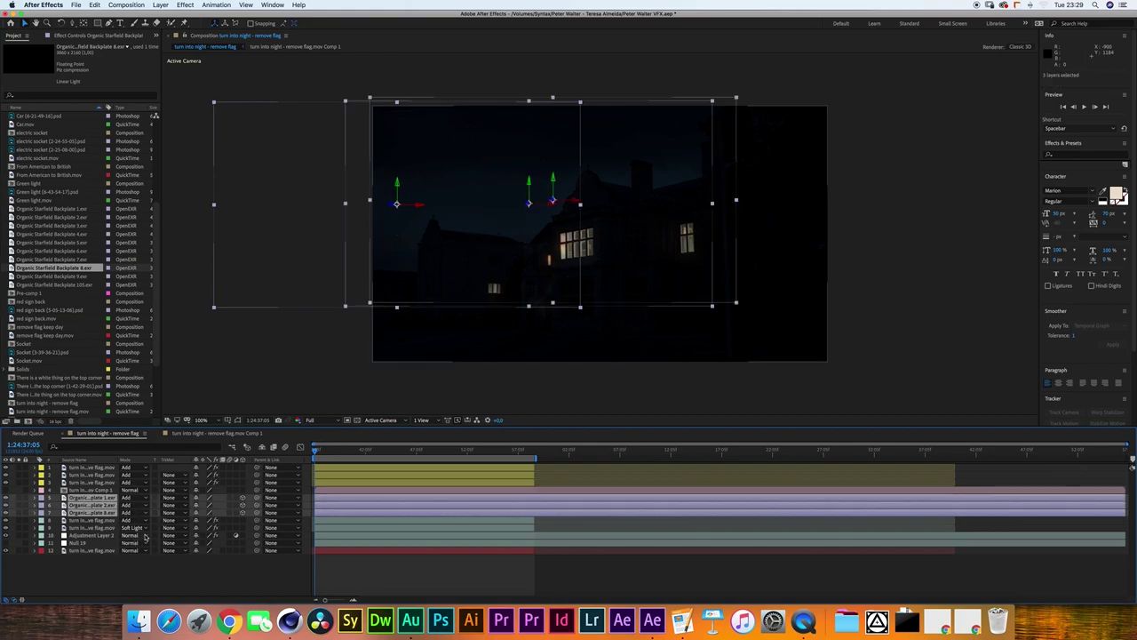
{"action": "key", "text": "super+shift+c"}
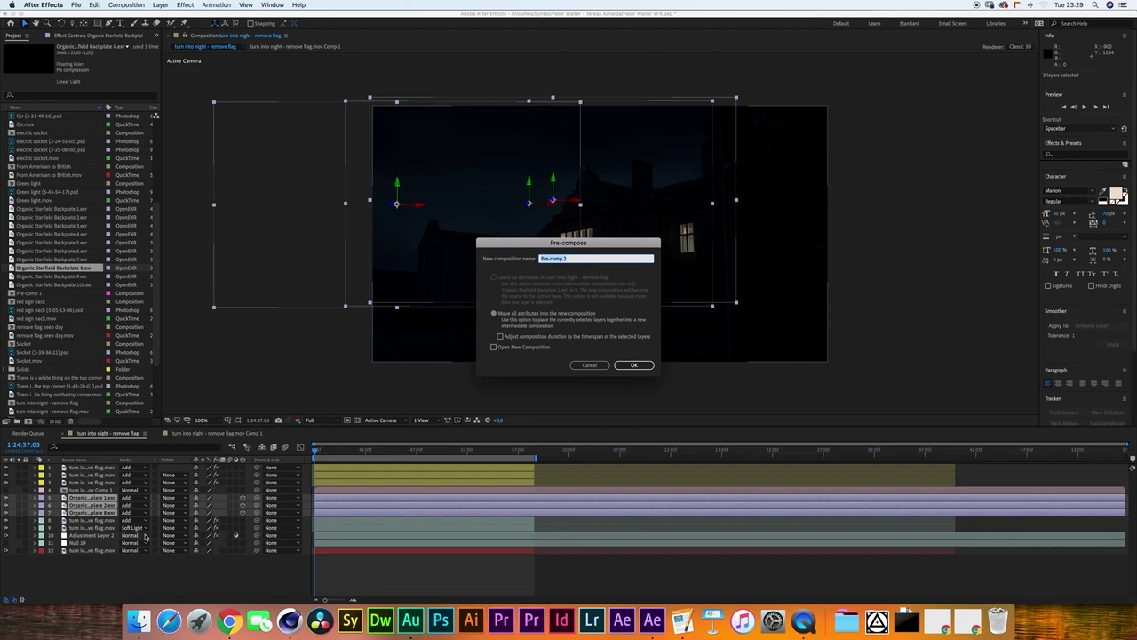
{"action": "key", "text": "Return"}
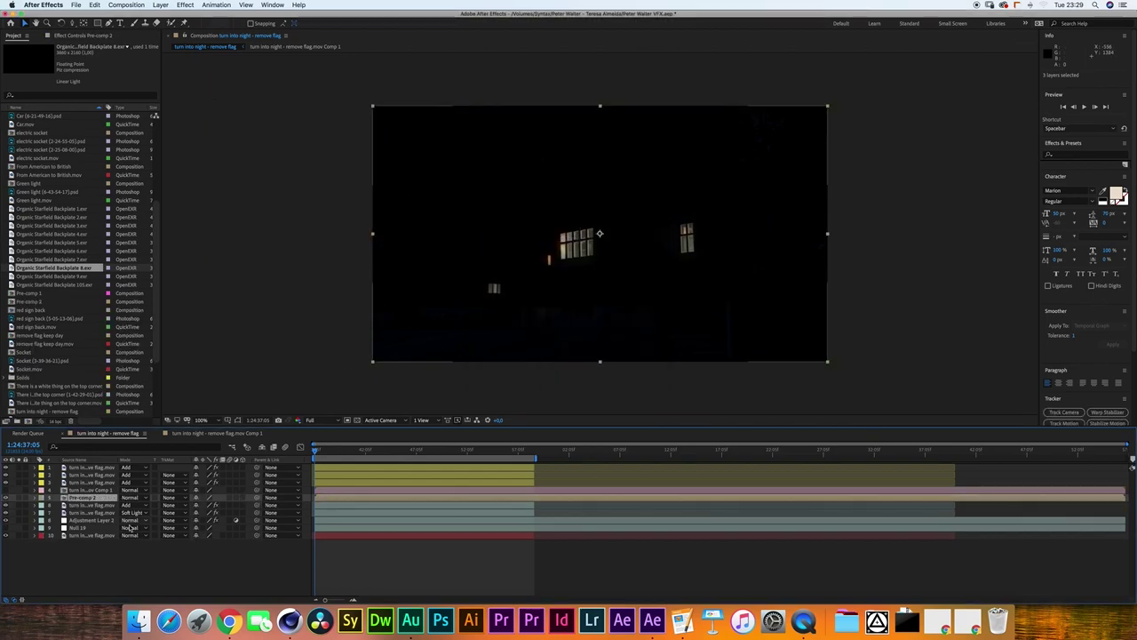
Set the blending mode of the starfield pre-comp to Add.
{"action": "left_click", "coordinate": [118, 491]}
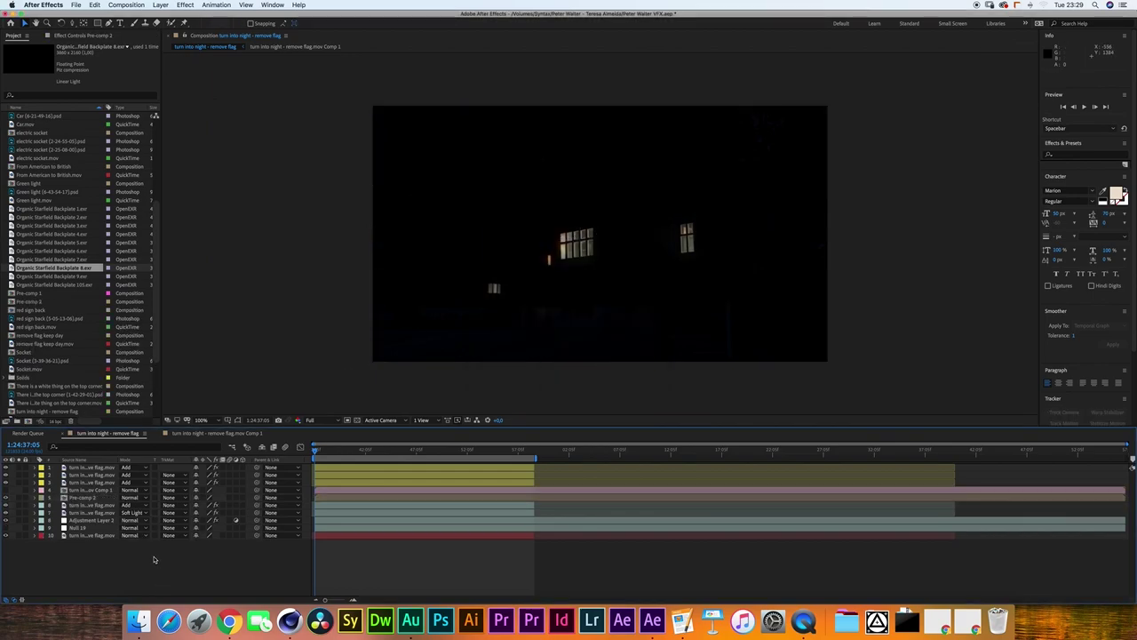
{"action": "left_click", "coordinate": [130, 490]}
{"action": "left_click", "coordinate": [144, 334]}
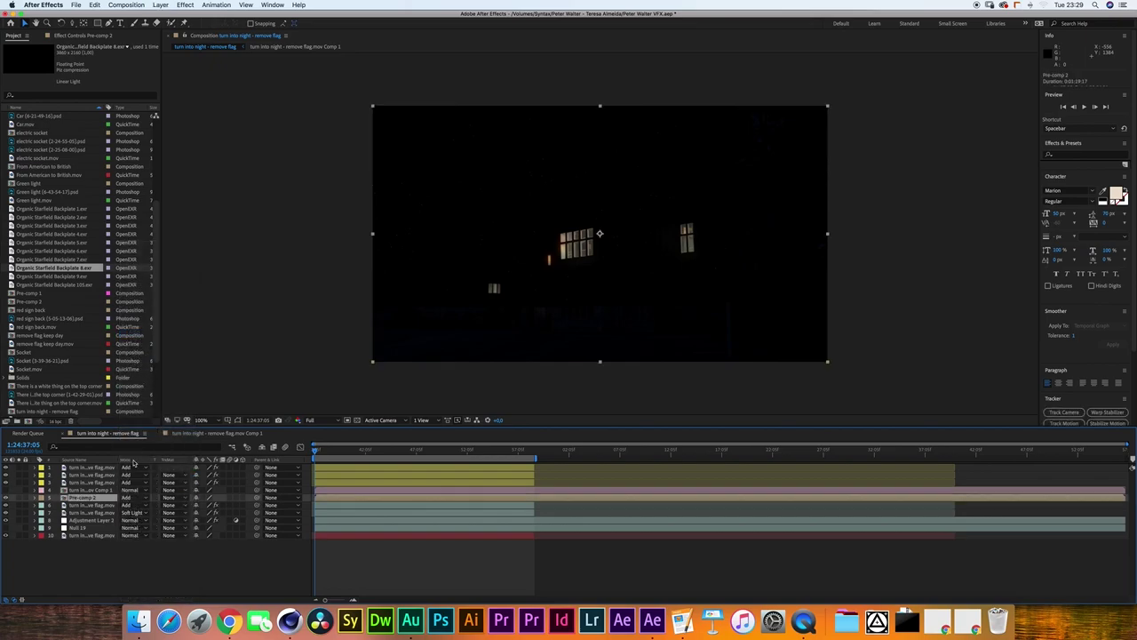
Set the starfield pre-comp's track matte to Luma Matte using the sky matte comp and rename the layer Stars.
{"action": "left_click", "coordinate": [169, 505]}
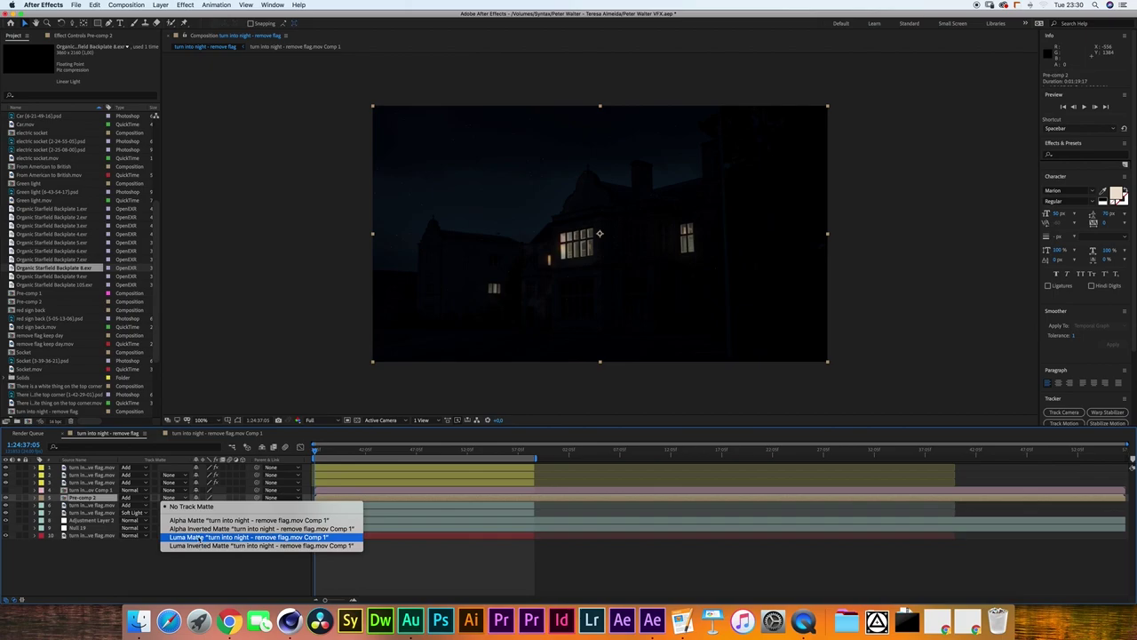
{"action": "left_click", "coordinate": [206, 537]}
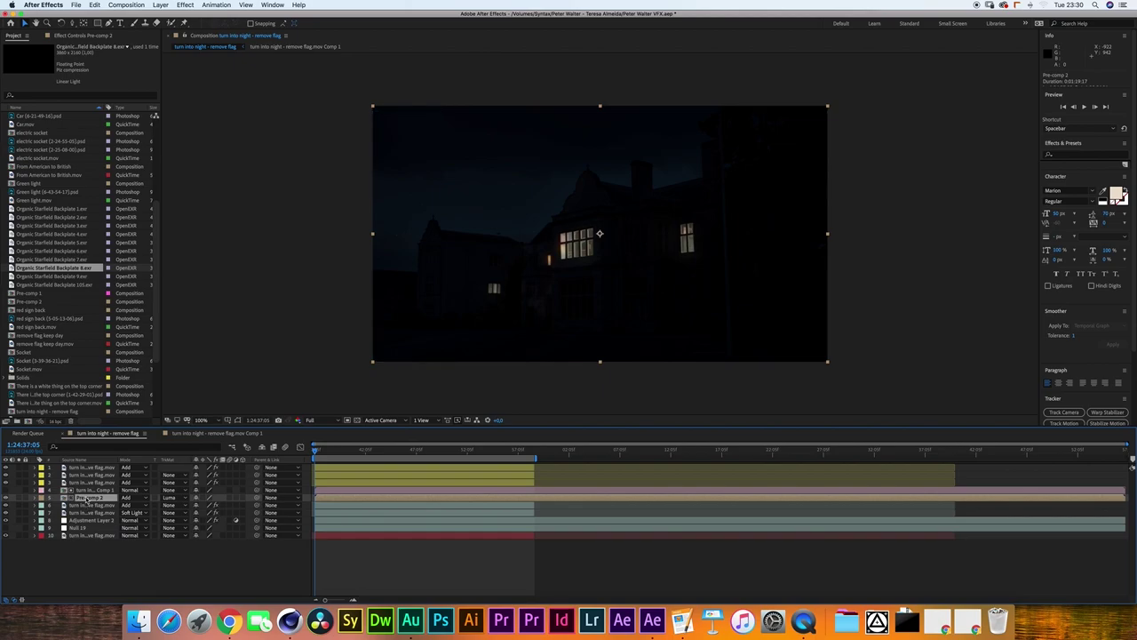
{"action": "key", "text": "Return"}
{"action": "type", "text": "Stars"}
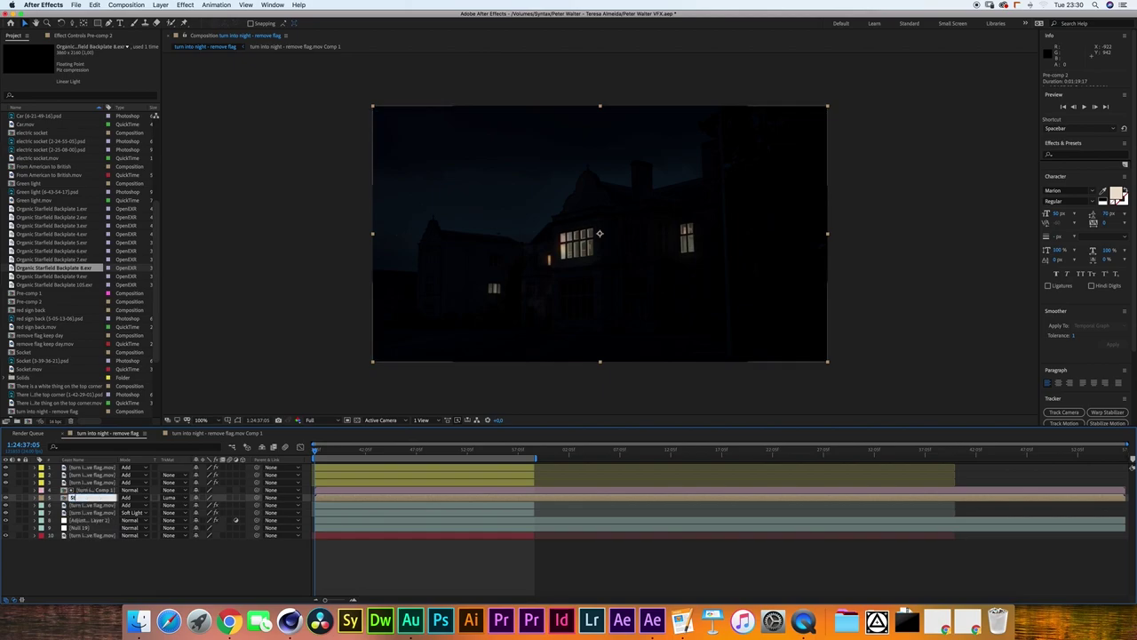
{"action": "key", "text": "Return"}
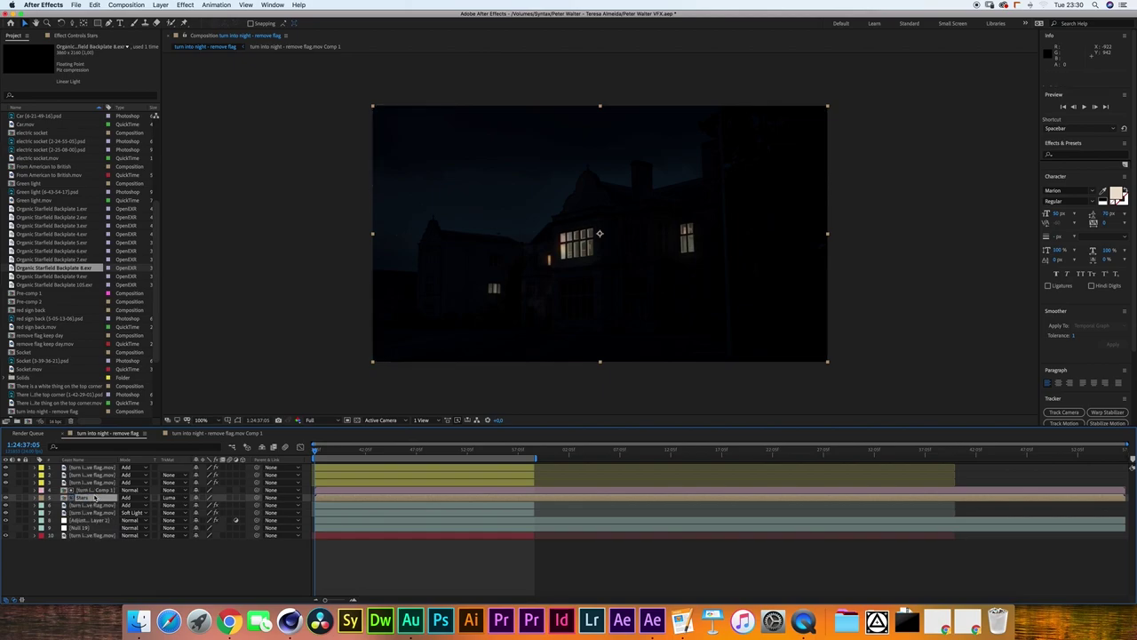
Open the Stars pre-comp and add a comp-size black solid directly above the Organic Starfield Backplate 8.exr layer.
{"action": "double_click", "coordinate": [95, 497]}
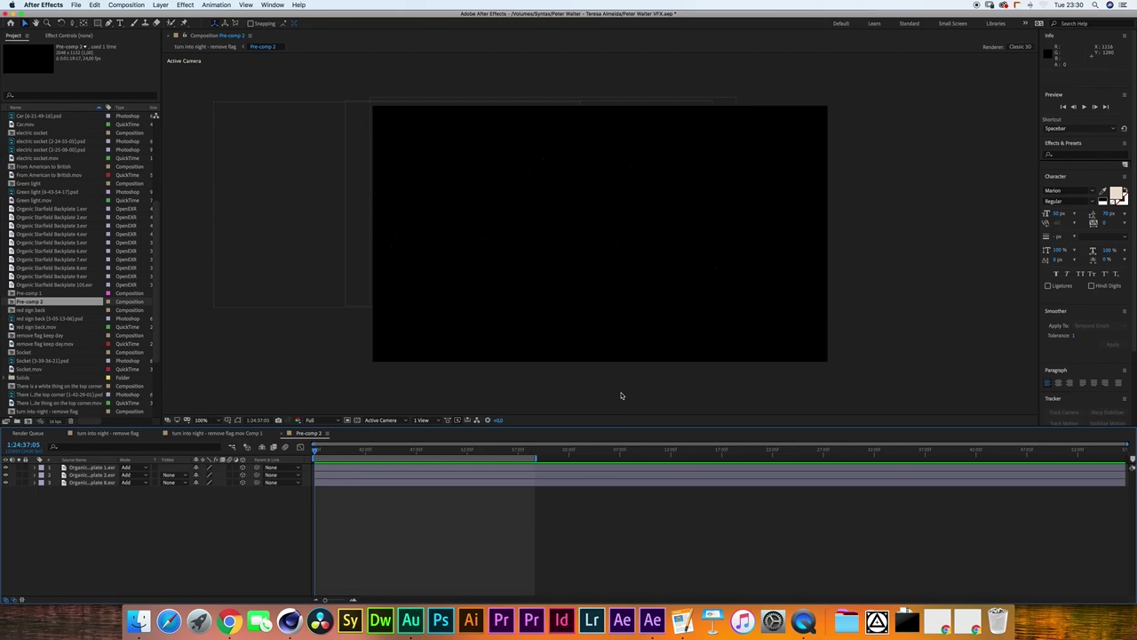
{"action": "left_click", "coordinate": [98, 483]}
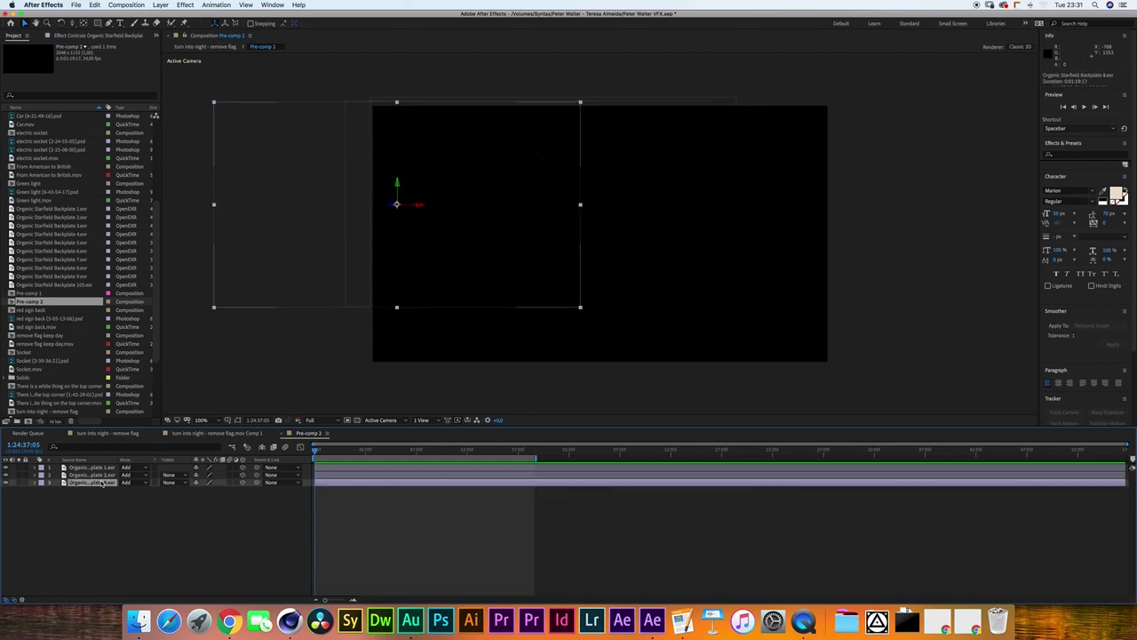
{"action": "left_click", "coordinate": [161, 4]}
{"action": "mouse_move", "coordinate": [213, 16]}
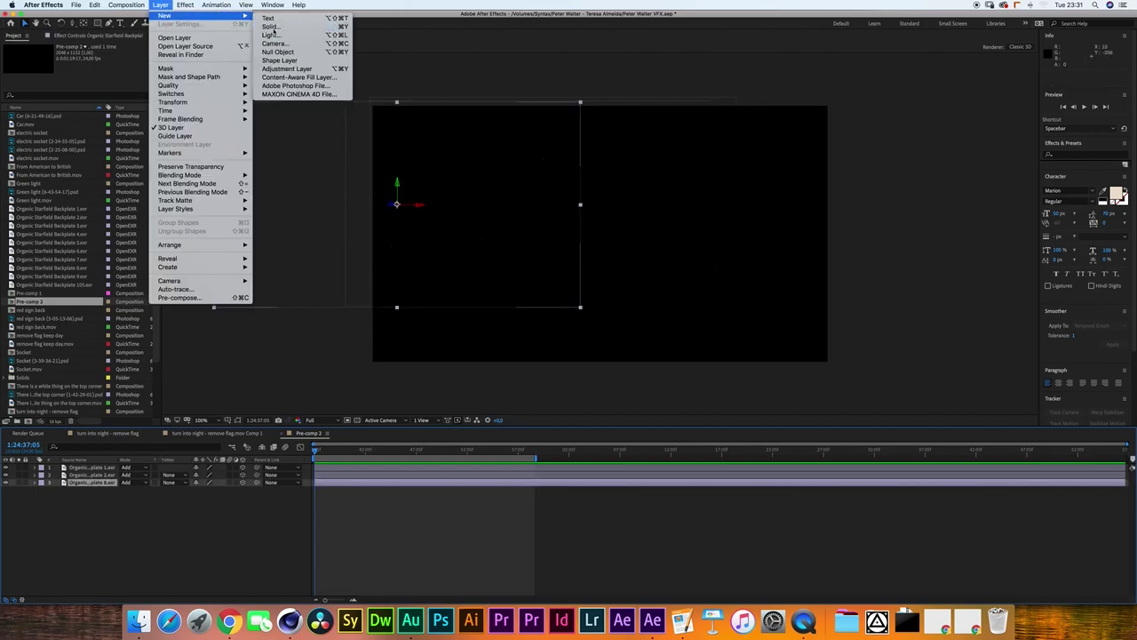
{"action": "left_click", "coordinate": [280, 24]}
{"action": "left_click", "coordinate": [167, 329]}
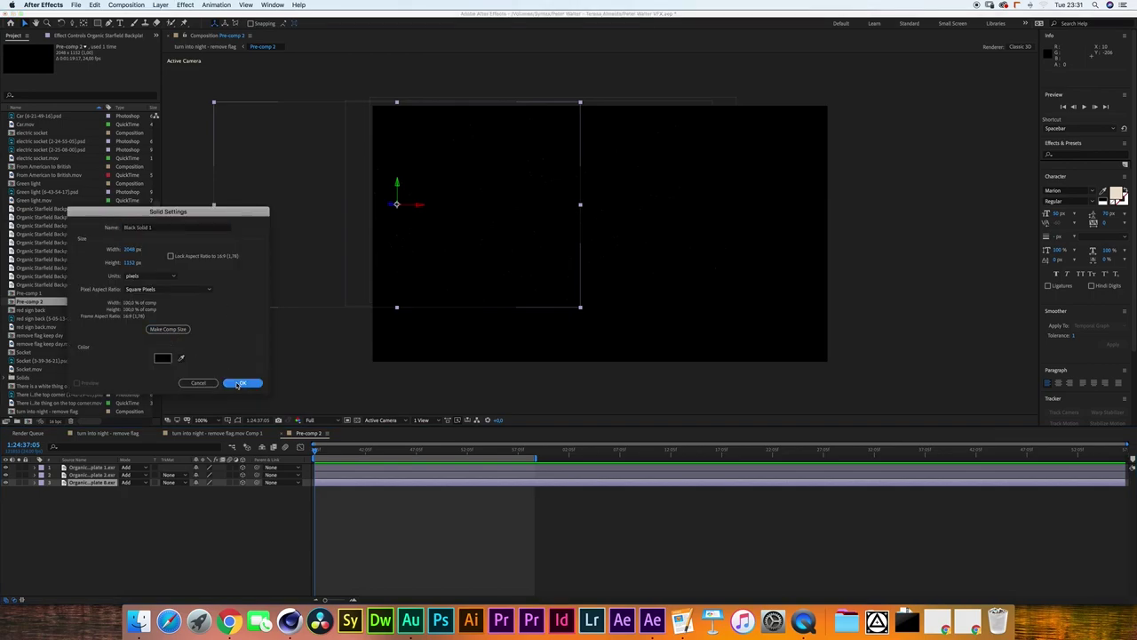
{"action": "left_click", "coordinate": [243, 382]}
Apply Fractal Noise to the black solid with fractal type Cloudy, contrast 149 and brightness -57.
{"action": "left_click", "coordinate": [186, 5]}
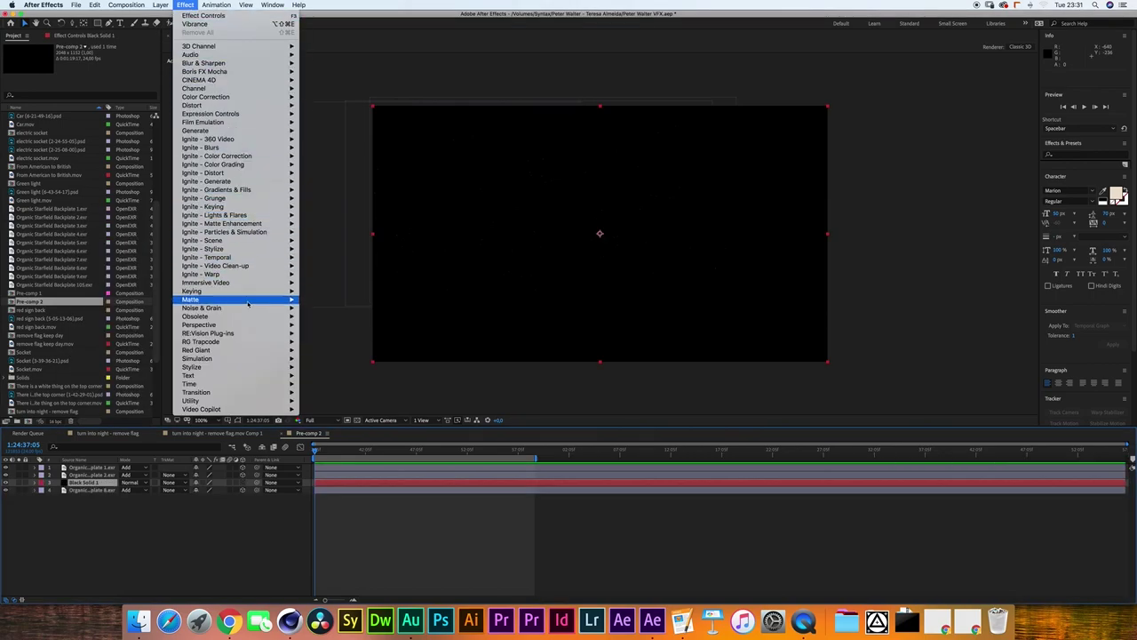
{"action": "mouse_move", "coordinate": [230, 310]}
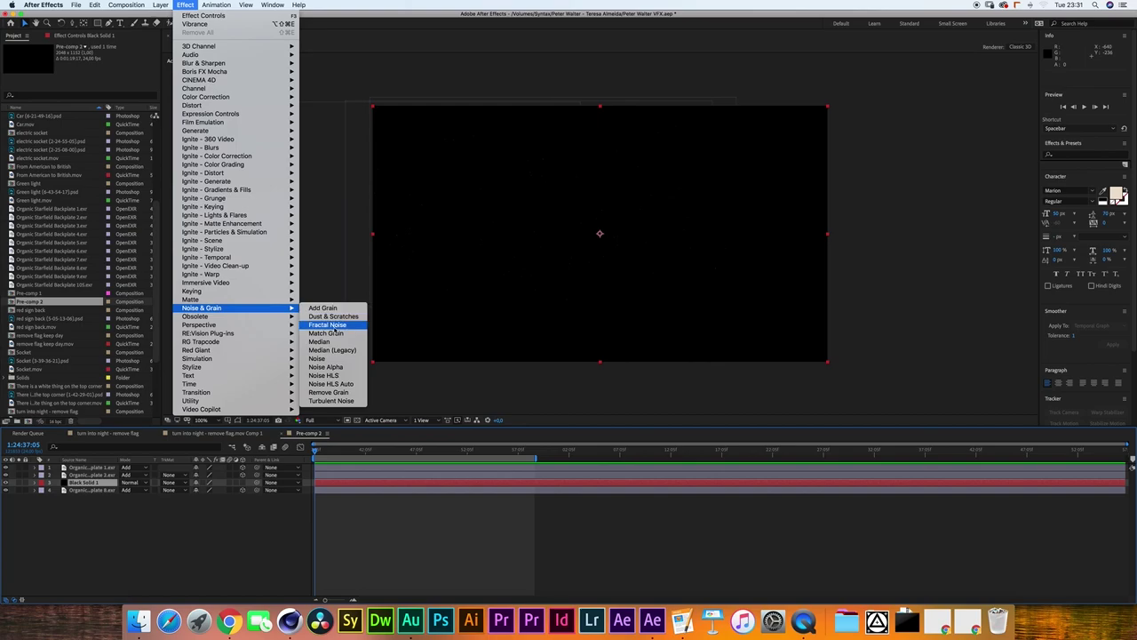
{"action": "left_click", "coordinate": [327, 325]}
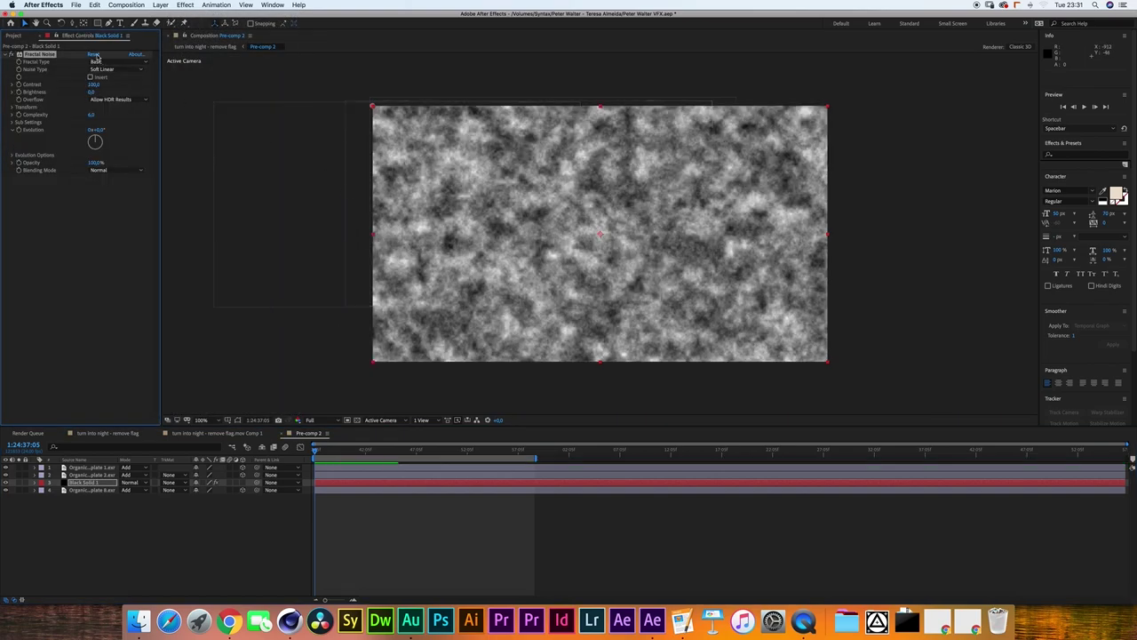
{"action": "left_click", "coordinate": [100, 62]}
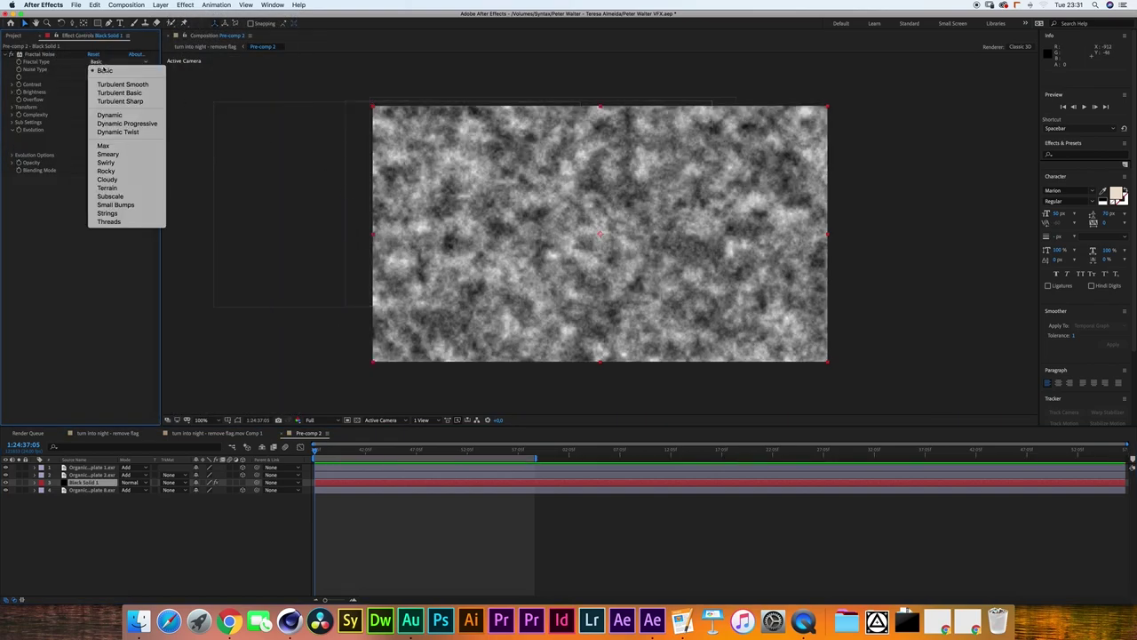
{"action": "left_click", "coordinate": [117, 179]}
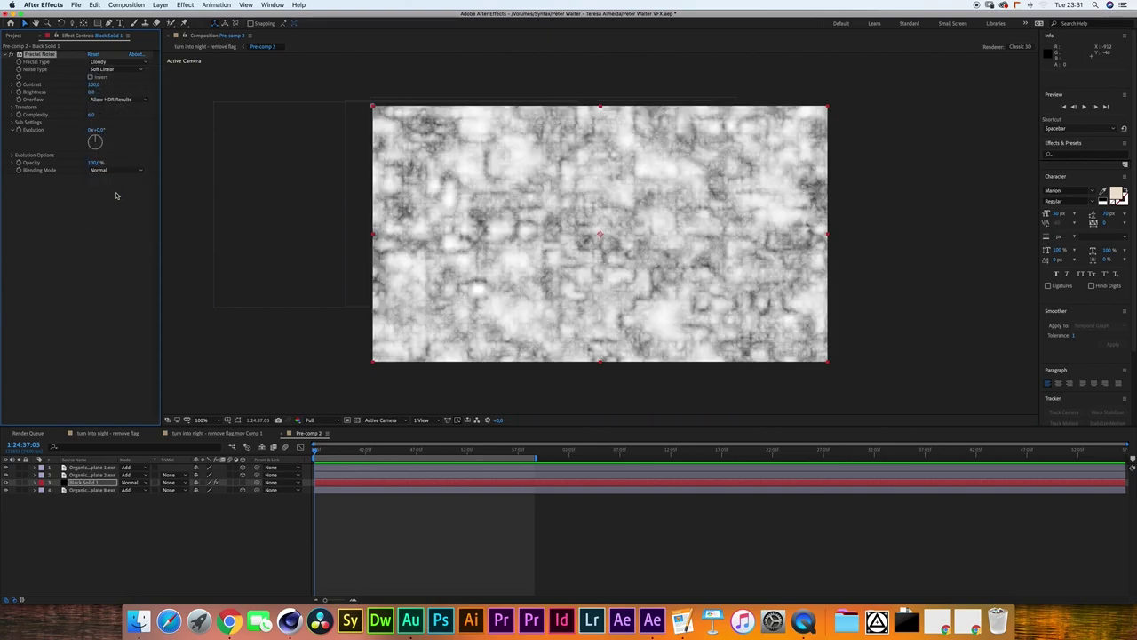
{"action": "left_click_drag", "start_coordinate": [95, 85], "coordinate": [70, 95]}
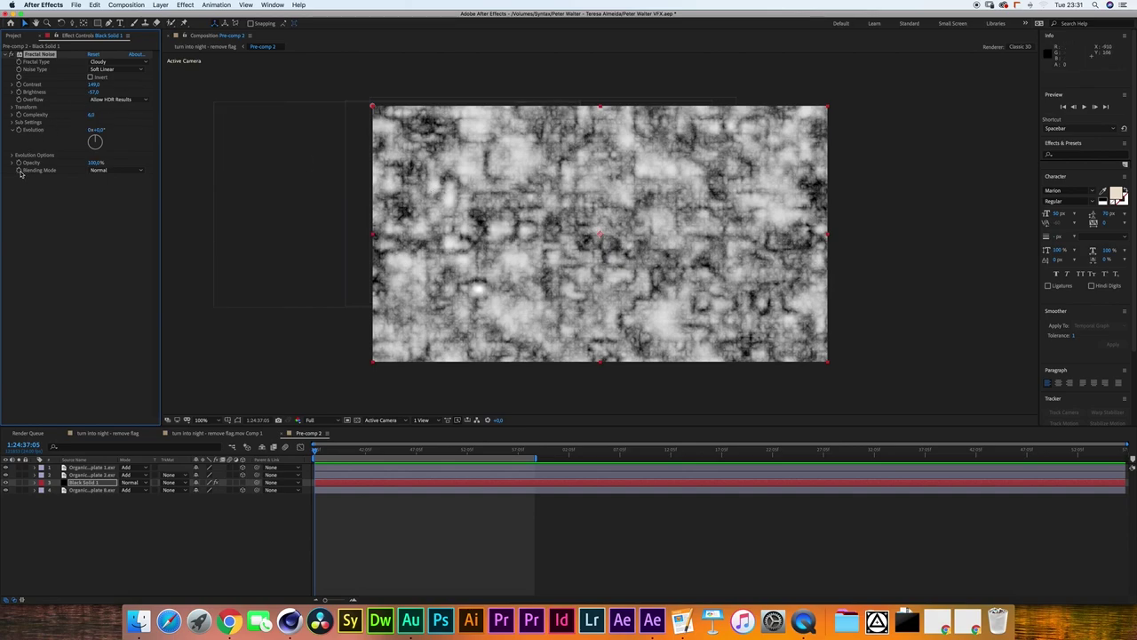
Keyframe the Fractal Noise's Offset Turbulence to shift horizontally between the start and end of the work area.
{"action": "left_click", "coordinate": [13, 107]}
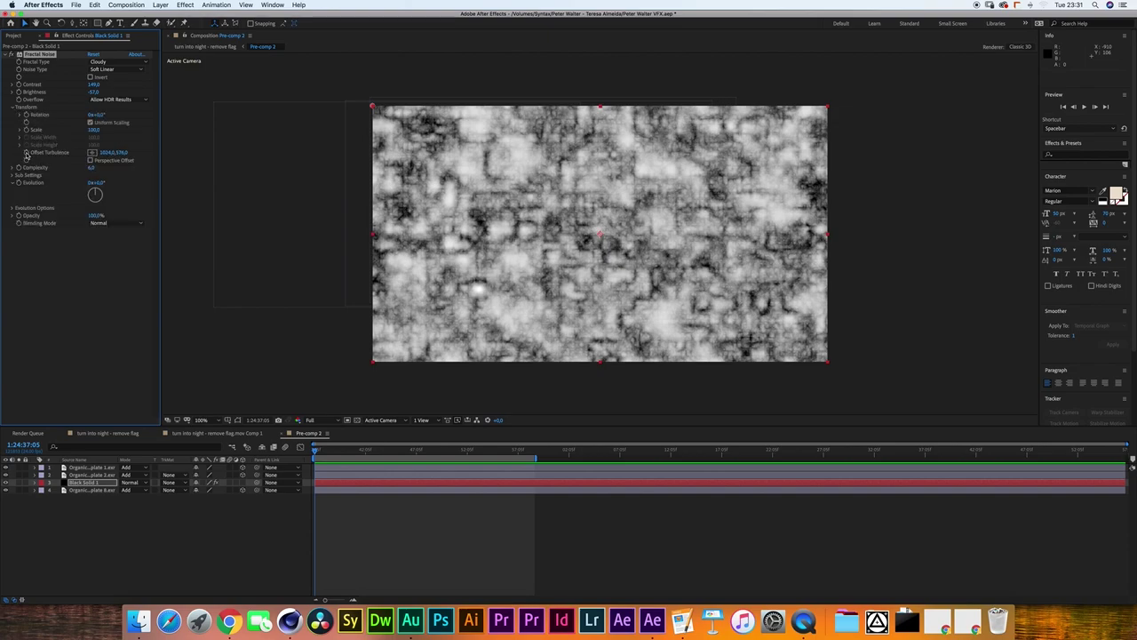
{"action": "left_click", "coordinate": [20, 129]}
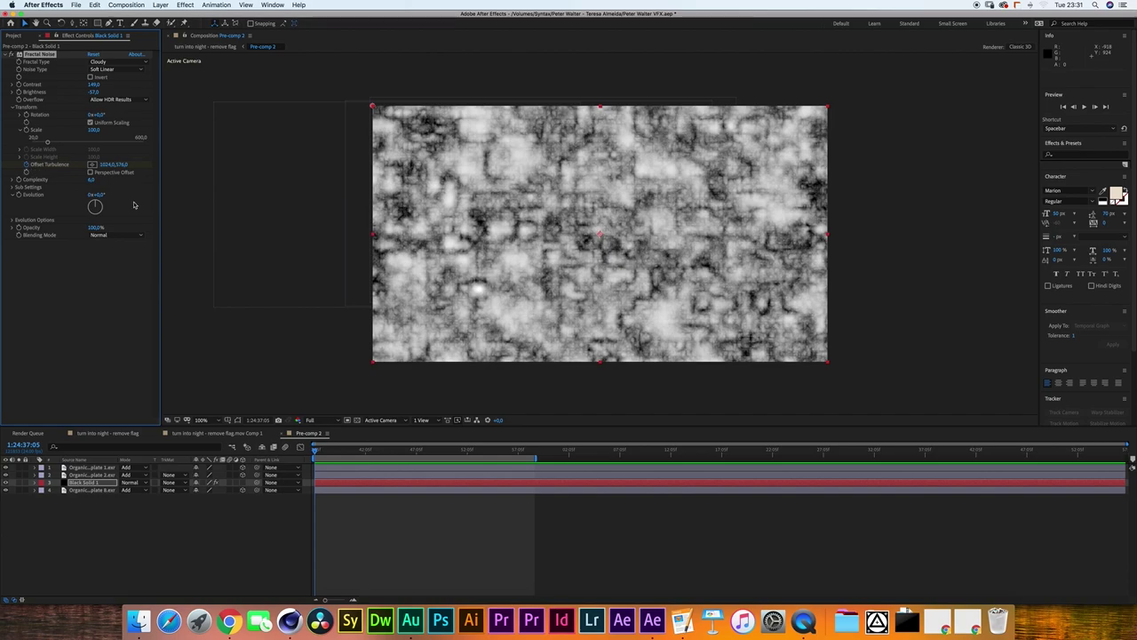
{"action": "left_click", "coordinate": [533, 453]}
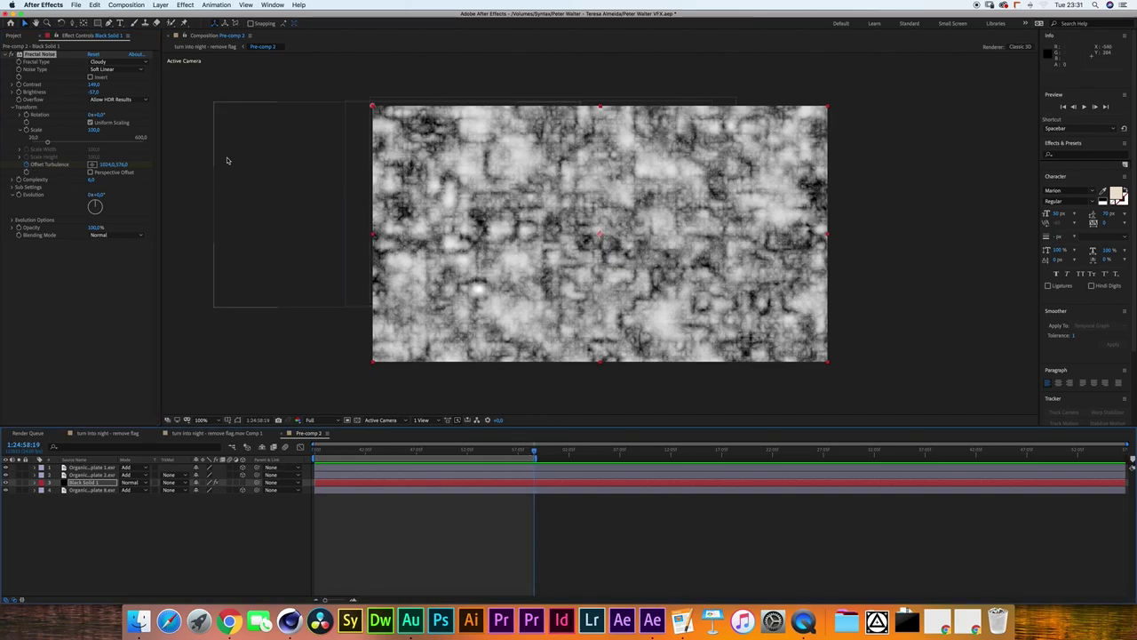
{"action": "left_click", "coordinate": [108, 165]}
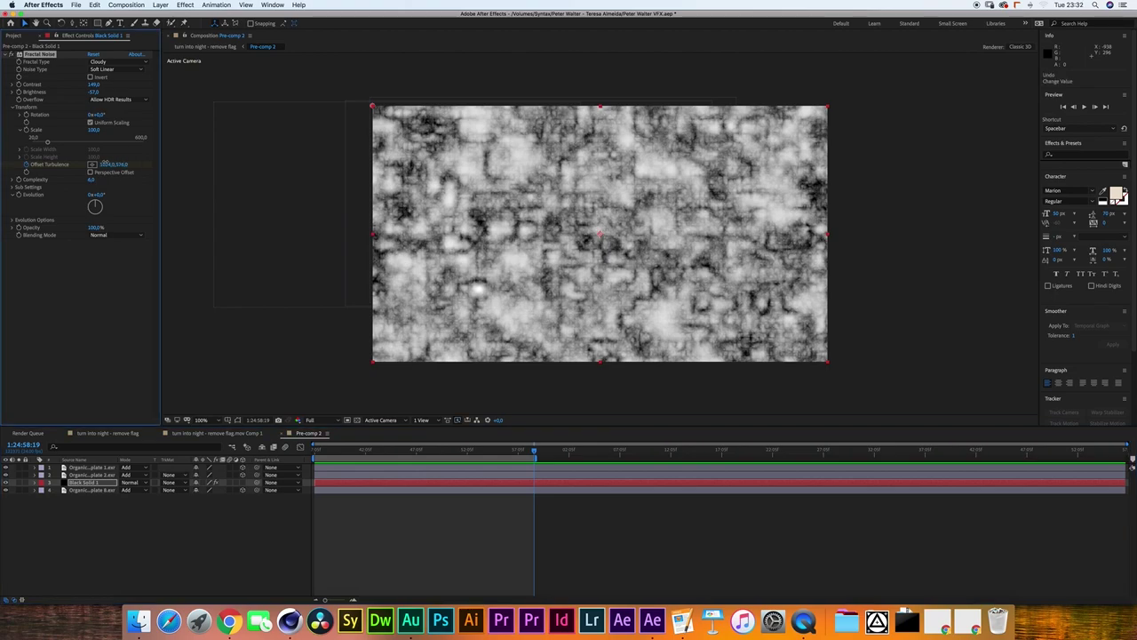
{"action": "key", "text": "Right"}
{"action": "key", "text": "Return"}
{"action": "left_click_drag", "start_coordinate": [533, 451], "coordinate": [314, 451]}
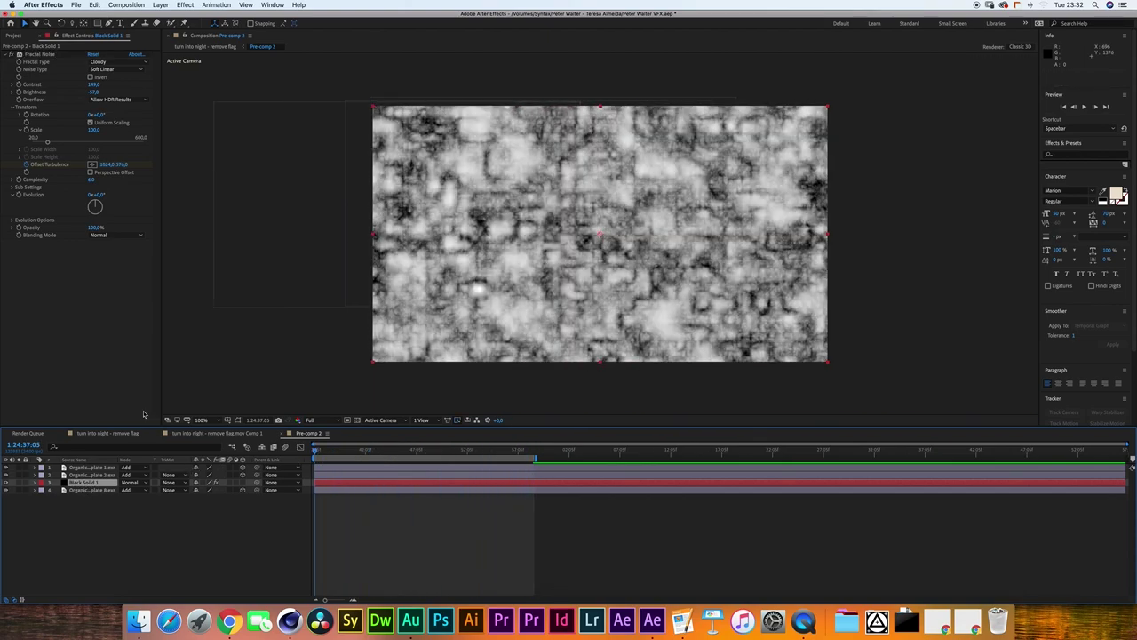
Add the expression time*50 to the Fractal Noise's Evolution property and collapse the solid's properties.
{"action": "left_click", "coordinate": [19, 195], "text": "alt"}
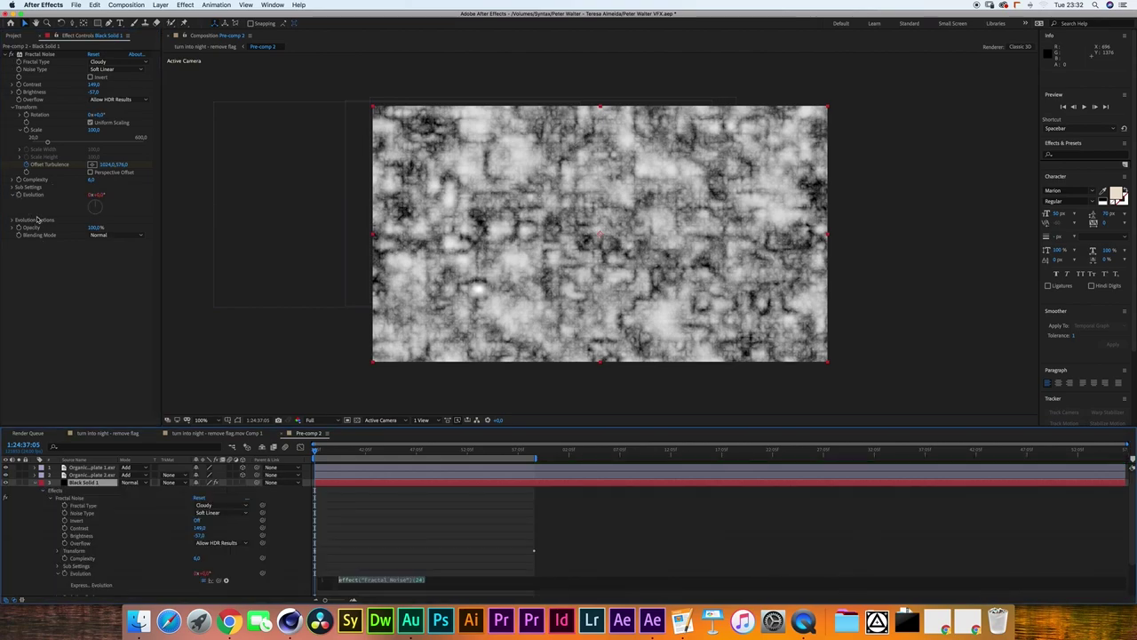
{"action": "type", "text": "time*50"}
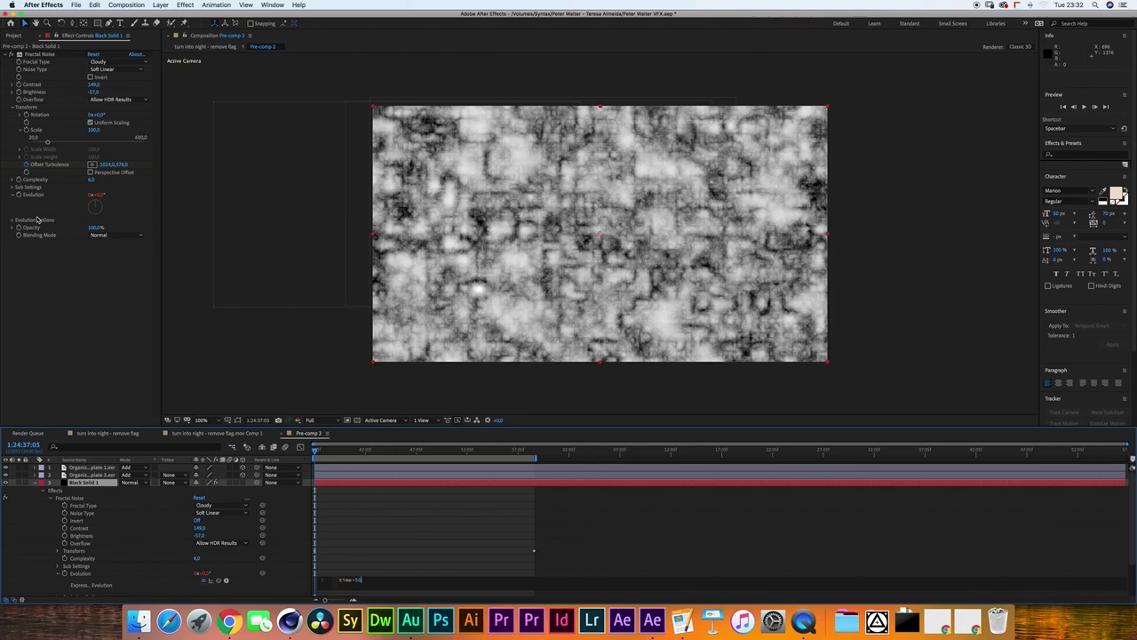
{"action": "left_click", "coordinate": [293, 517]}
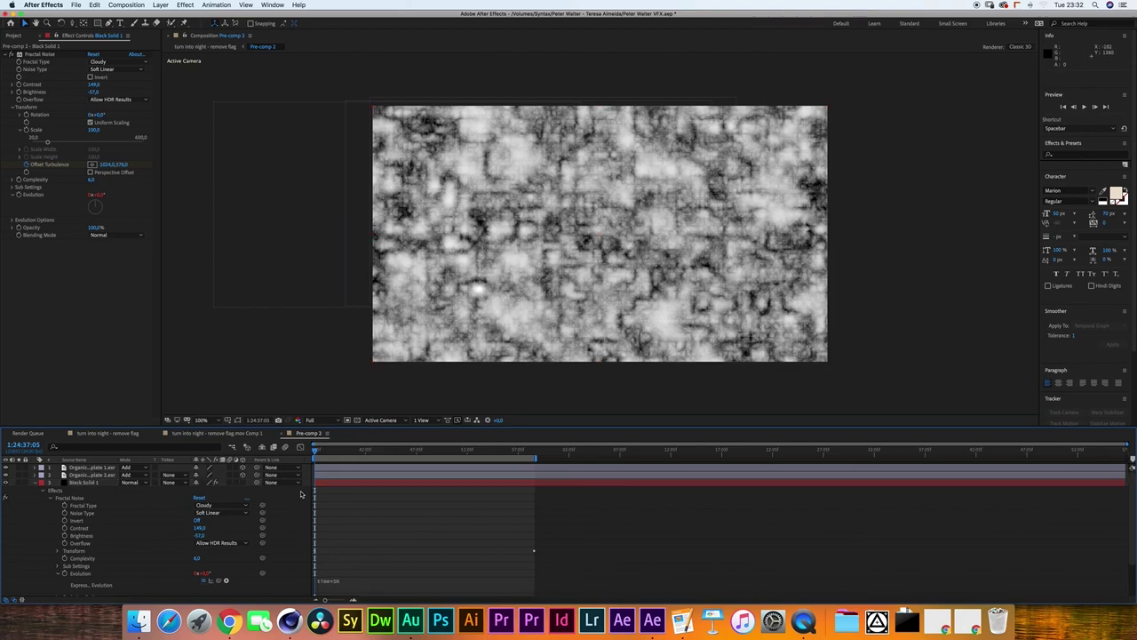
{"action": "left_click", "coordinate": [37, 484]}
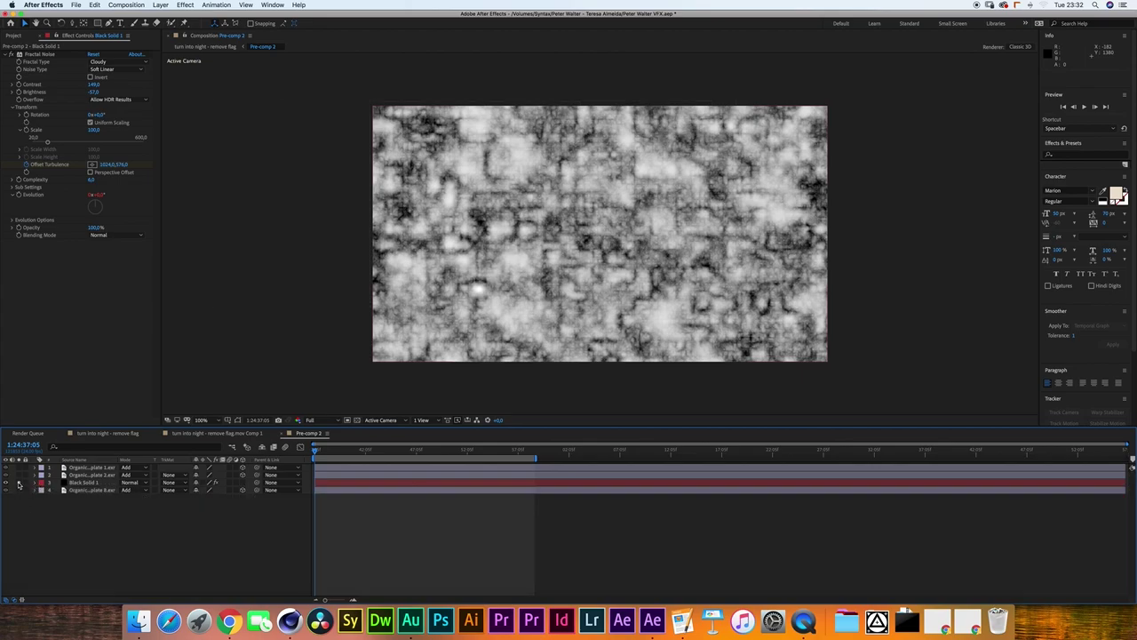
Solo the black solid to preview its animated noise from the start of the work area, and turn solo off.
{"action": "left_click", "coordinate": [19, 484]}
{"action": "key", "text": "space"}
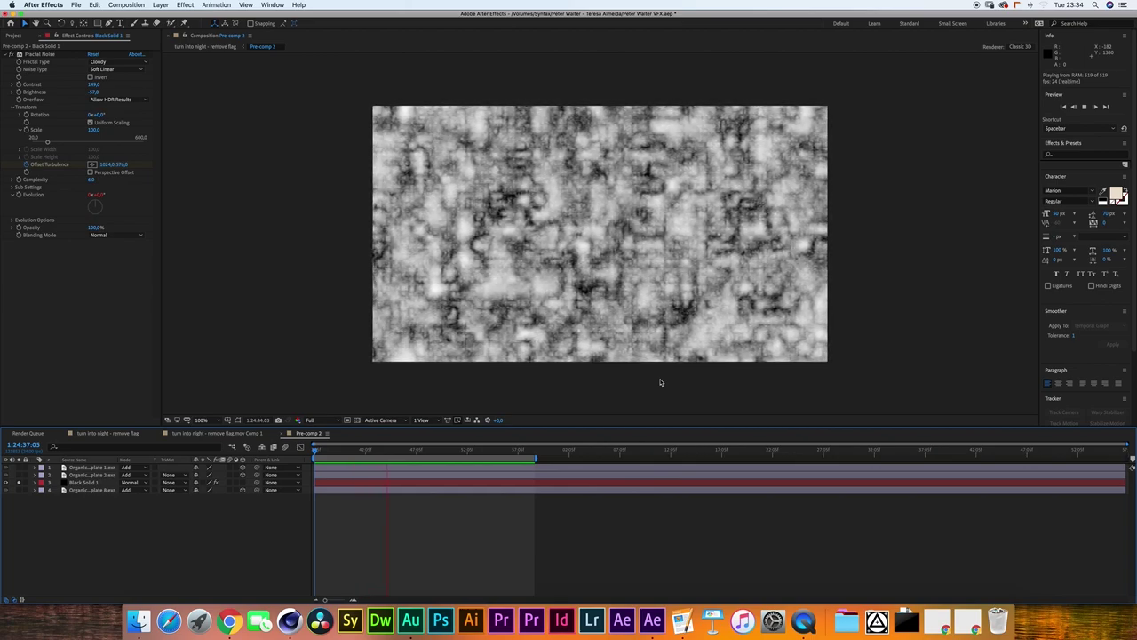
{"action": "key", "text": "space"}
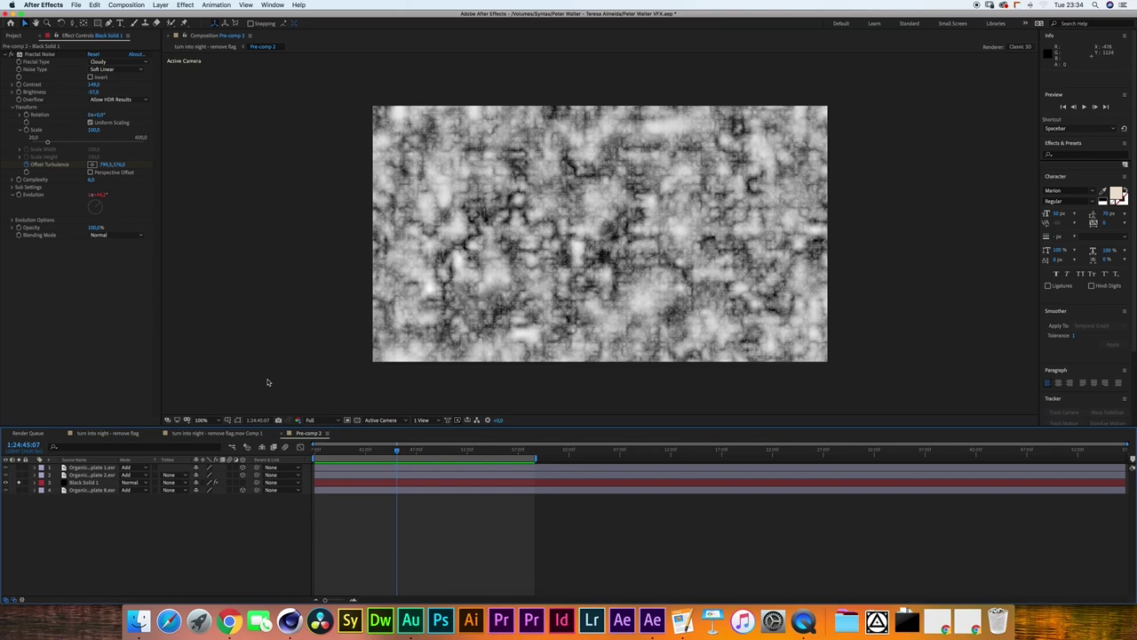
{"action": "key", "text": "space"}
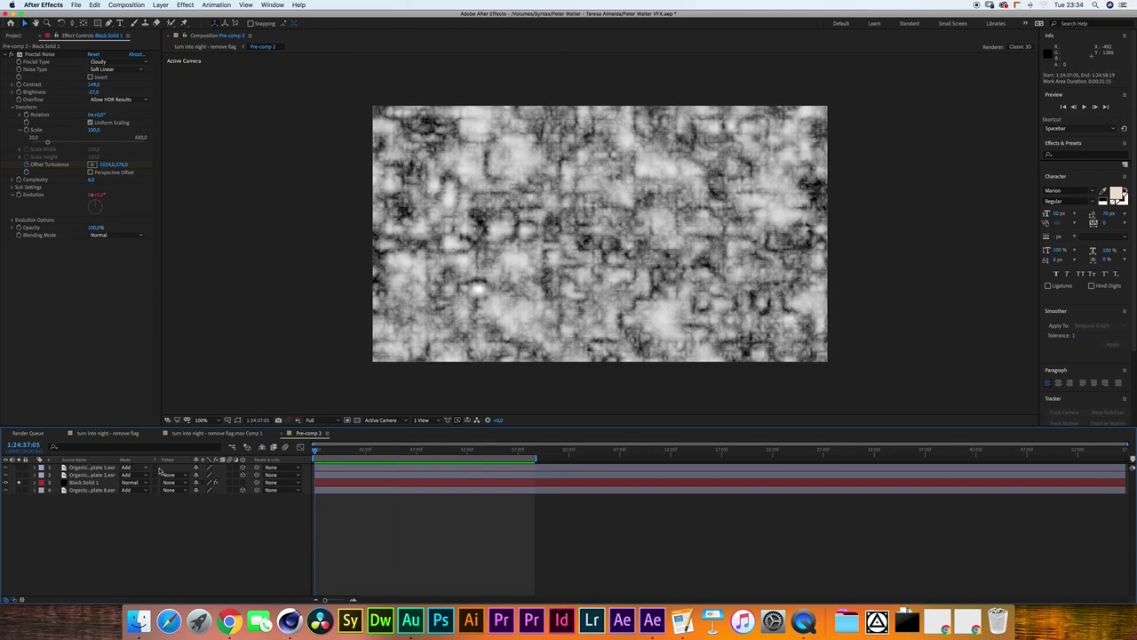
{"action": "left_click", "coordinate": [19, 483]}
Hide the two upper starfield layers and set Organic Starfield Backplate 8.exr to Luma Matte "Black Solid 1".
{"action": "left_click", "coordinate": [5, 474]}
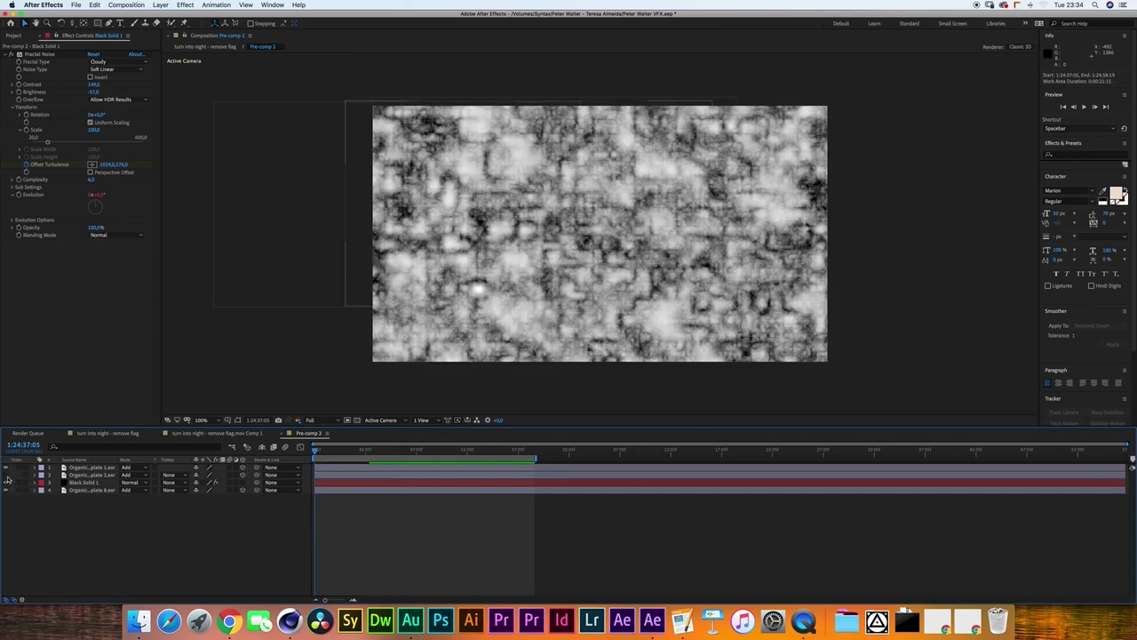
{"action": "left_click", "coordinate": [6, 467]}
{"action": "left_click", "coordinate": [90, 492]}
{"action": "left_click", "coordinate": [174, 490]}
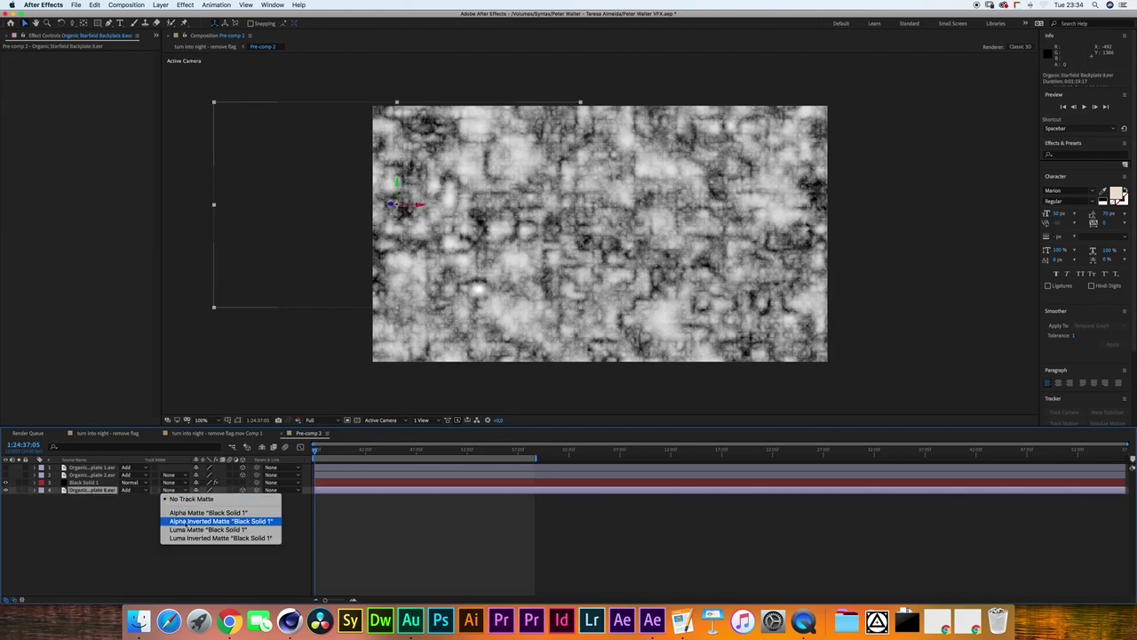
{"action": "left_click", "coordinate": [189, 530]}
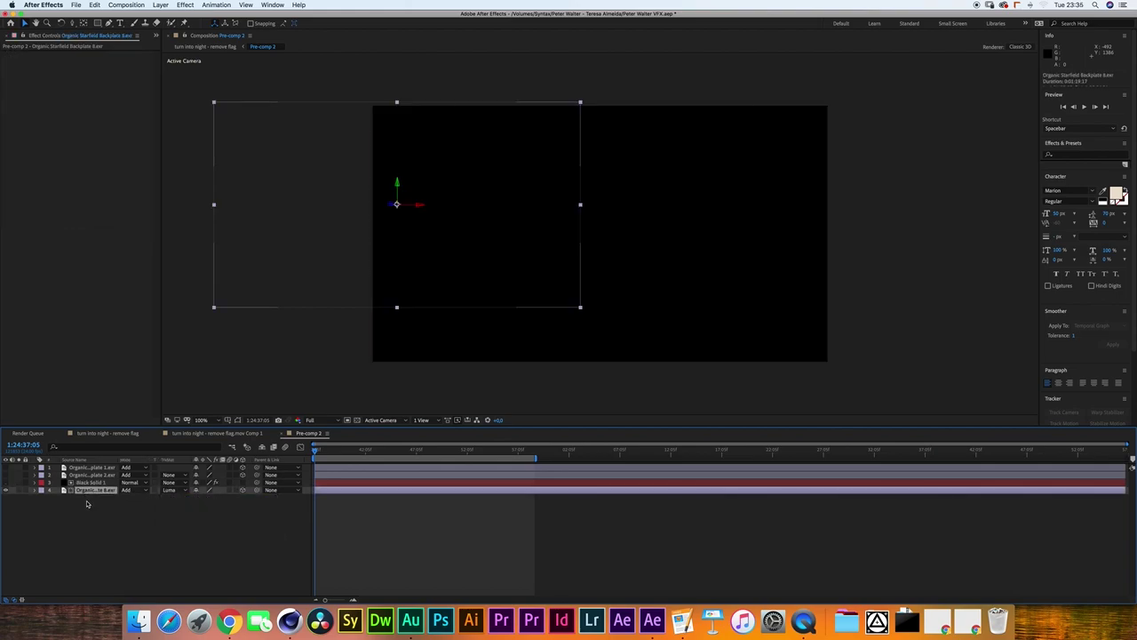
Apply the Exposure effect to Organic Starfield Backplate 8.exr and raise its exposure to 11.68.
{"action": "left_click", "coordinate": [92, 520]}
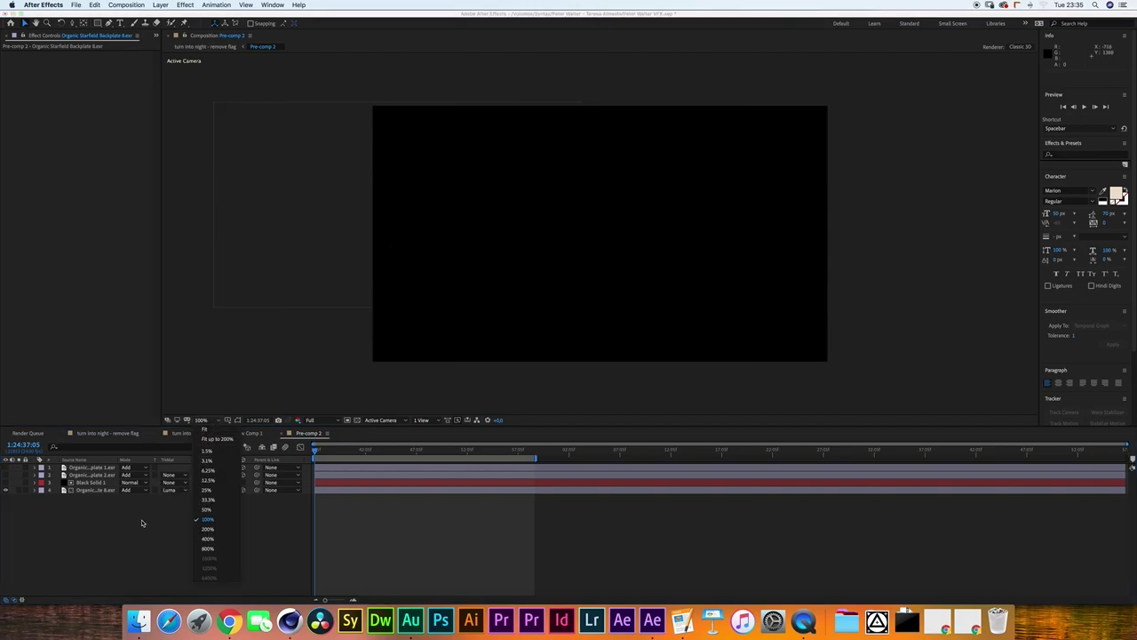
{"action": "left_click", "coordinate": [96, 491]}
{"action": "left_click", "coordinate": [97, 493]}
{"action": "left_click", "coordinate": [185, 5]}
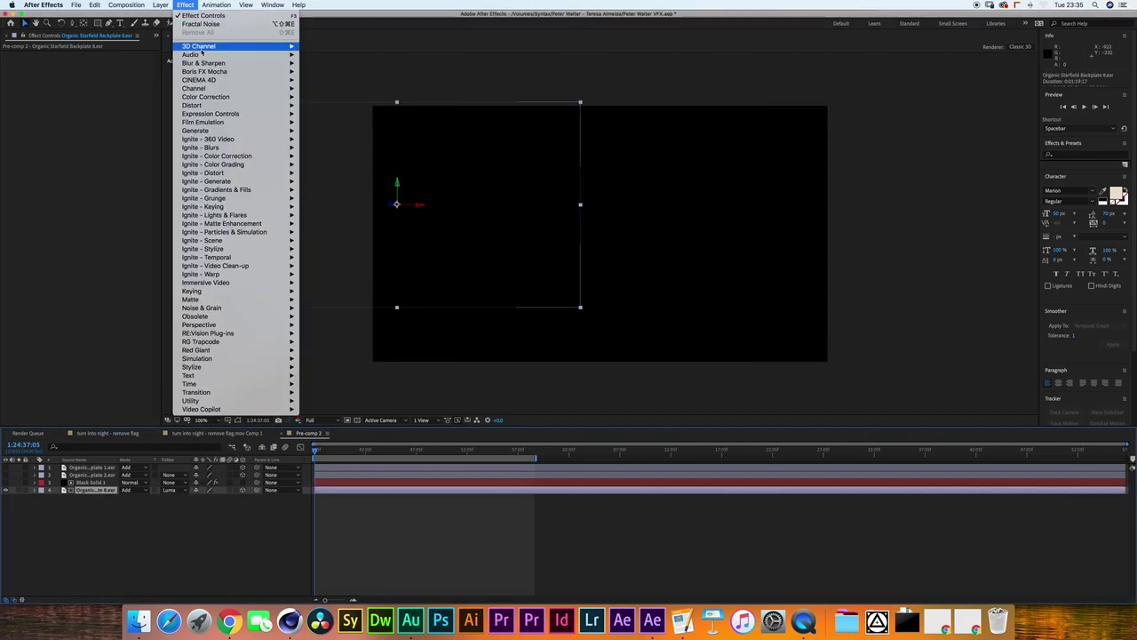
{"action": "mouse_move", "coordinate": [254, 97]}
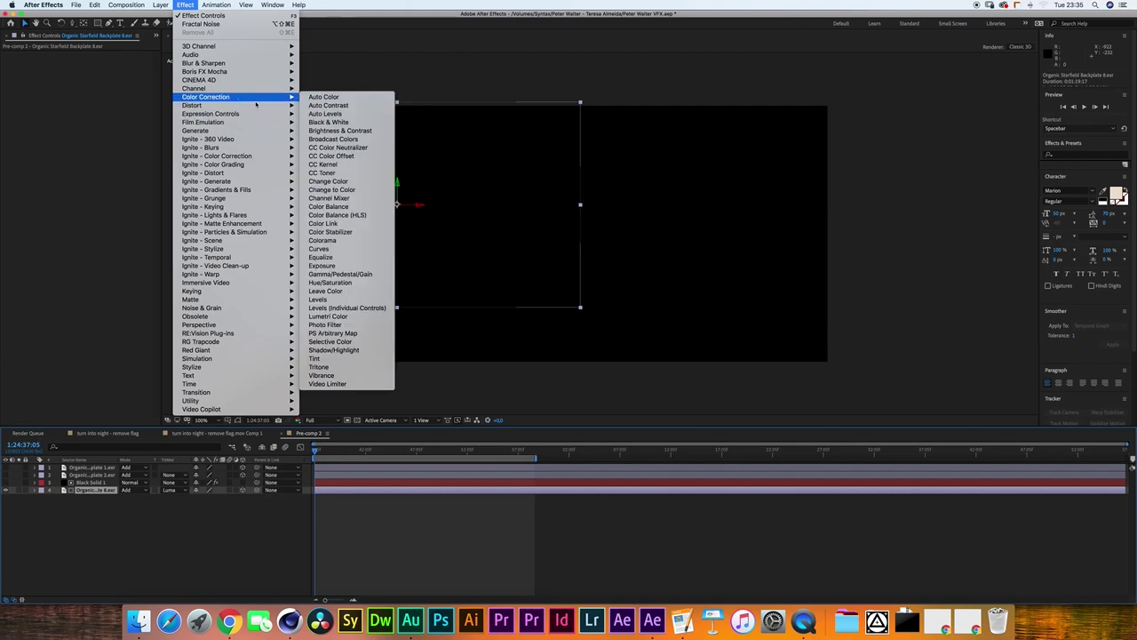
{"action": "left_click", "coordinate": [321, 264]}
{"action": "left_click_drag", "start_coordinate": [149, 78], "coordinate": [514, 88]}
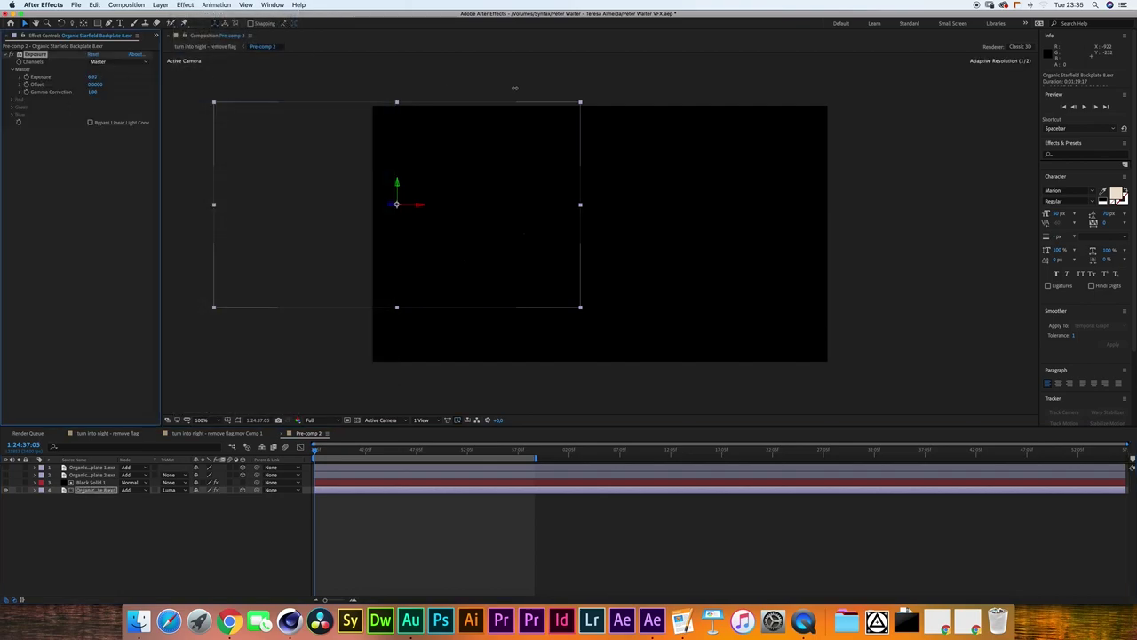
Preview the twinkling of the masked starfield layer with the composition view magnified to 200%.
{"action": "left_click", "coordinate": [189, 529]}
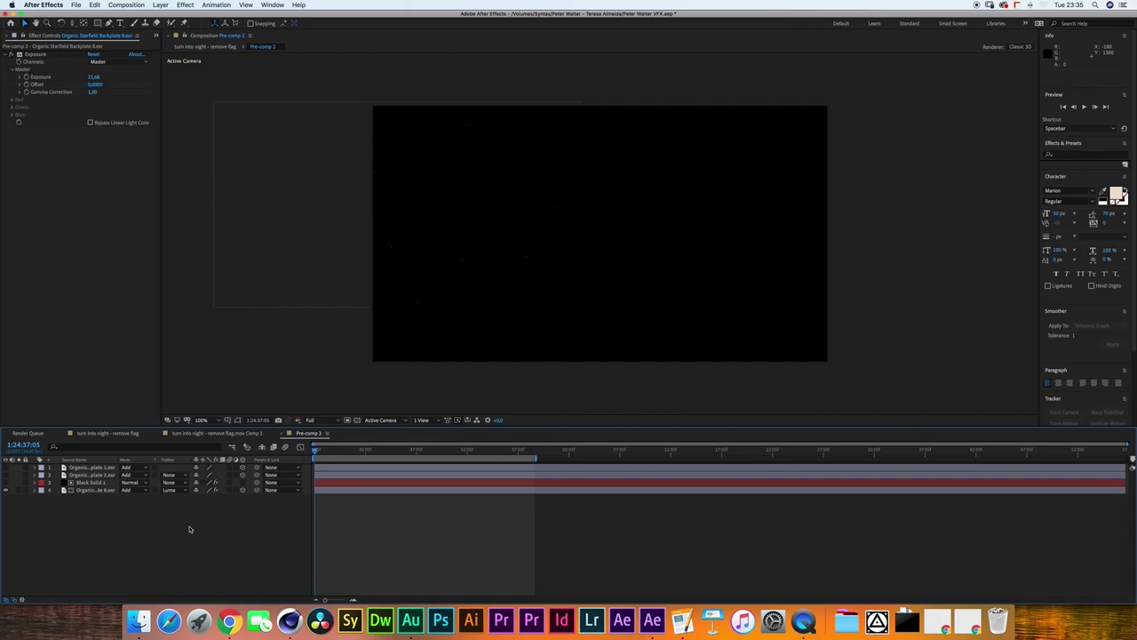
{"action": "key", "text": "space"}
{"action": "left_click", "coordinate": [204, 420]}
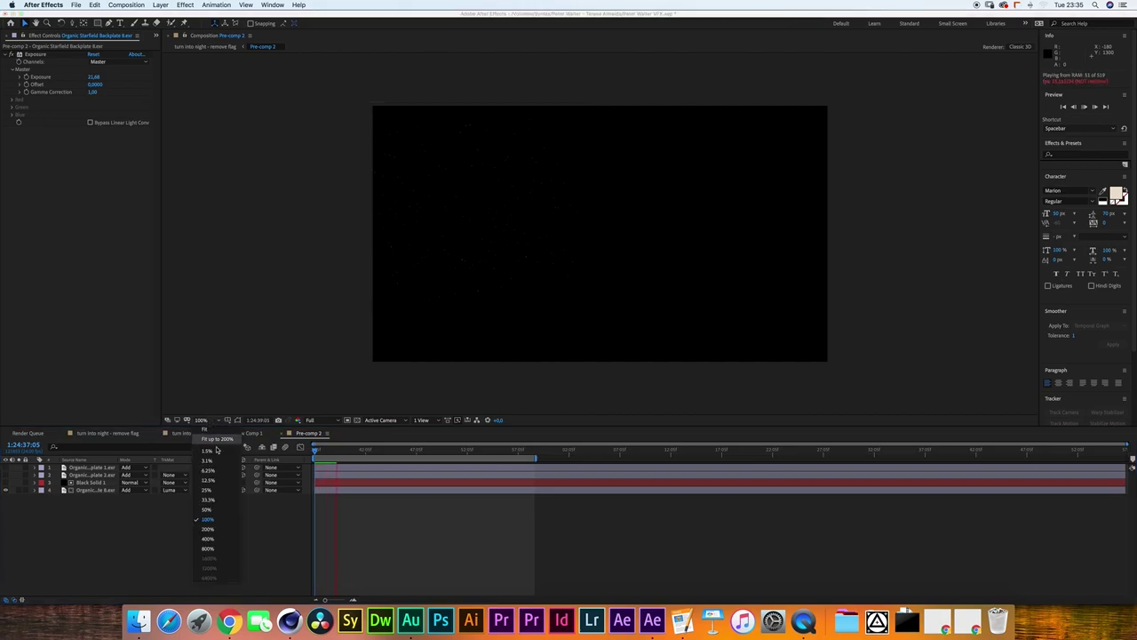
{"action": "left_click", "coordinate": [213, 529]}
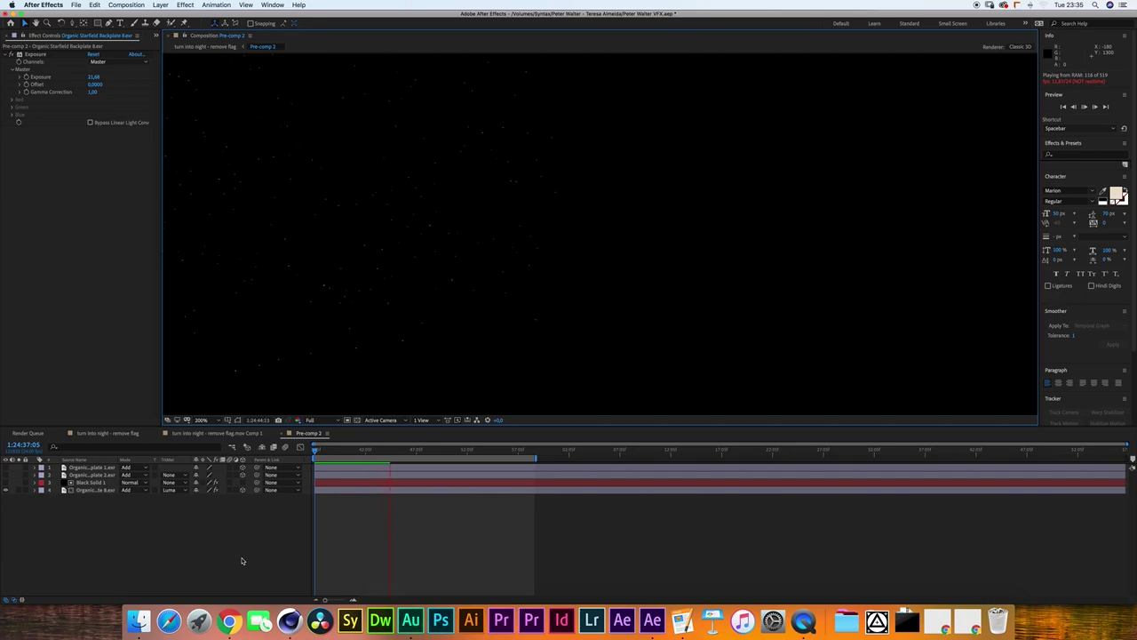
Duplicate the Fractal Noise black solid twice and place one copy directly above each of the two upper starfield layers.
{"action": "left_click", "coordinate": [92, 482]}
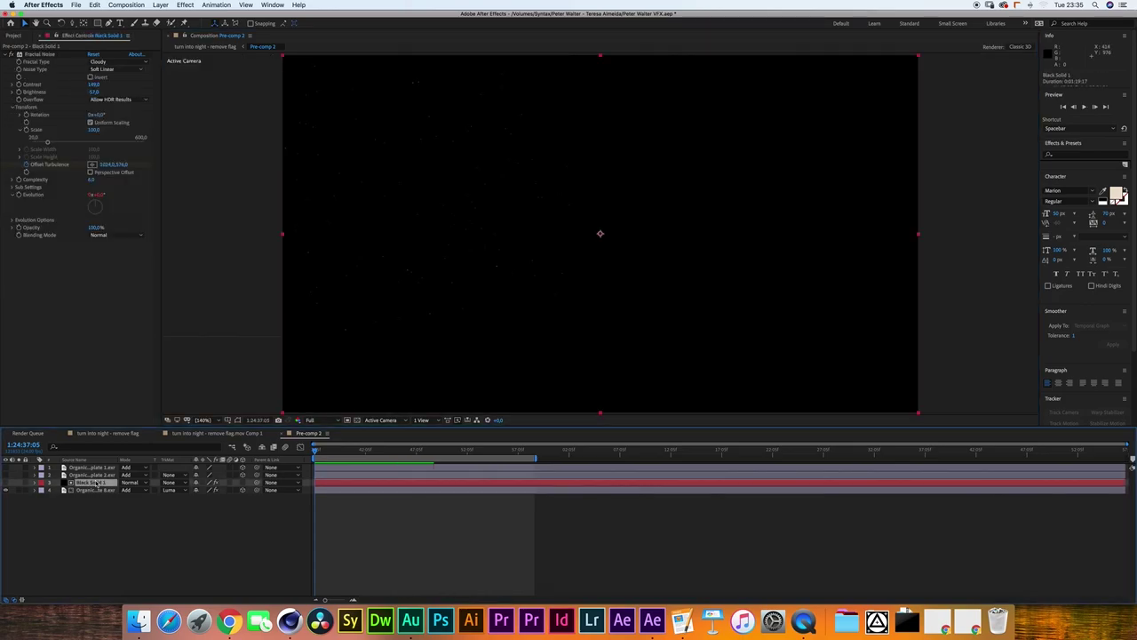
{"action": "key", "text": "super+d"}
{"action": "key", "text": "super+d"}
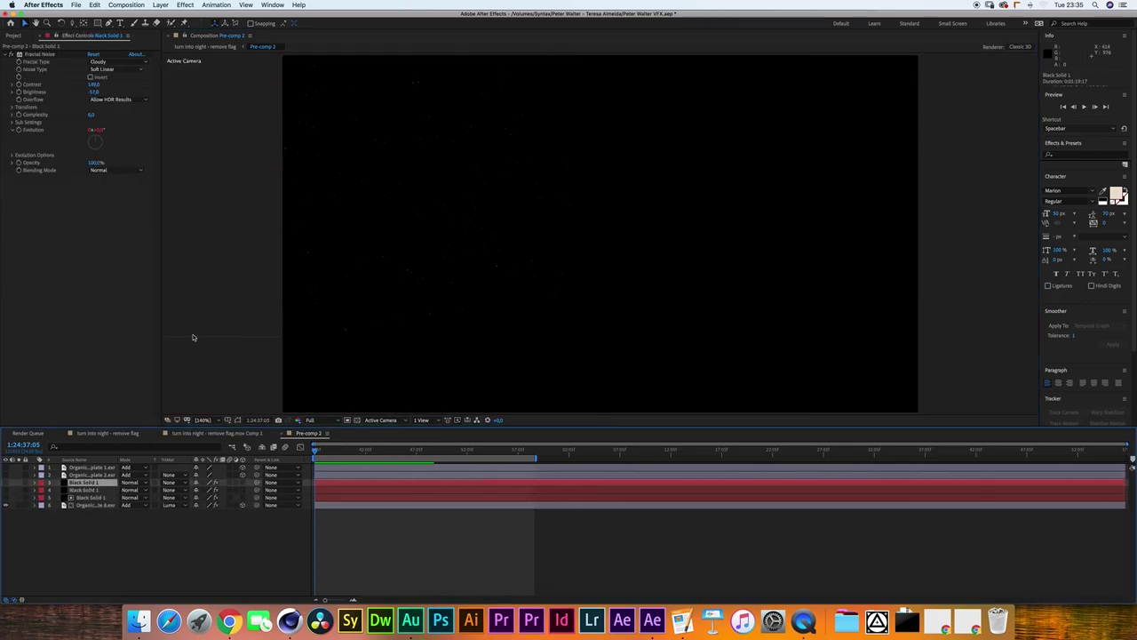
{"action": "left_click_drag", "start_coordinate": [77, 480], "coordinate": [86, 468]}
Set the two upper starfield layers to Luma Matte "Black Solid 1" and turn their visibility back on.
{"action": "left_click", "coordinate": [94, 490]}
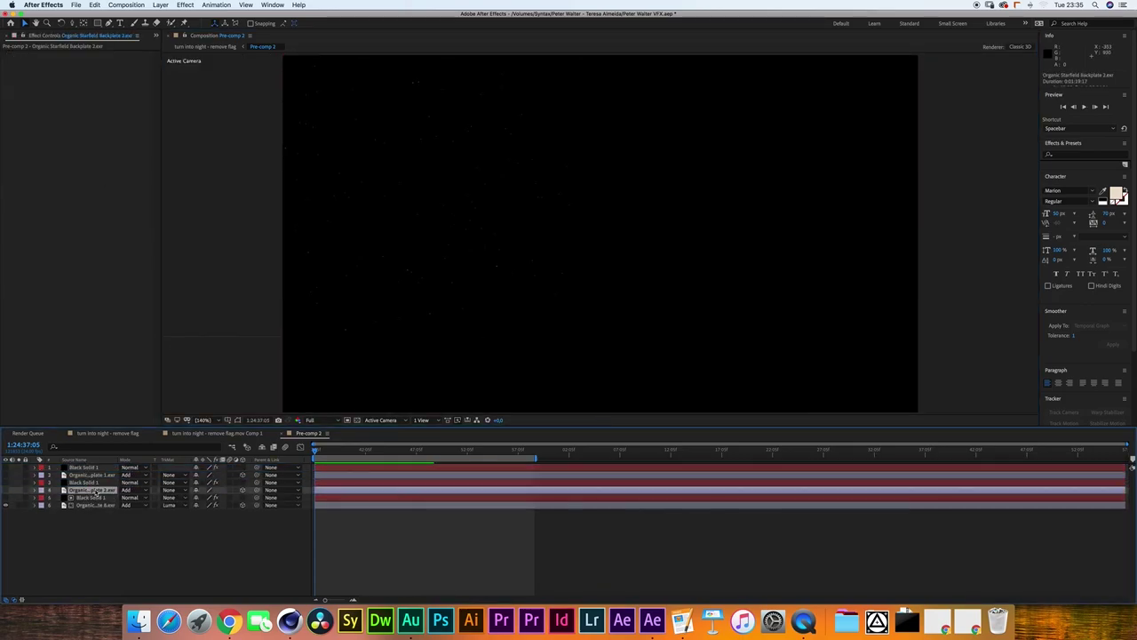
{"action": "left_click", "coordinate": [178, 490]}
{"action": "left_click", "coordinate": [190, 529]}
{"action": "left_click", "coordinate": [176, 487]}
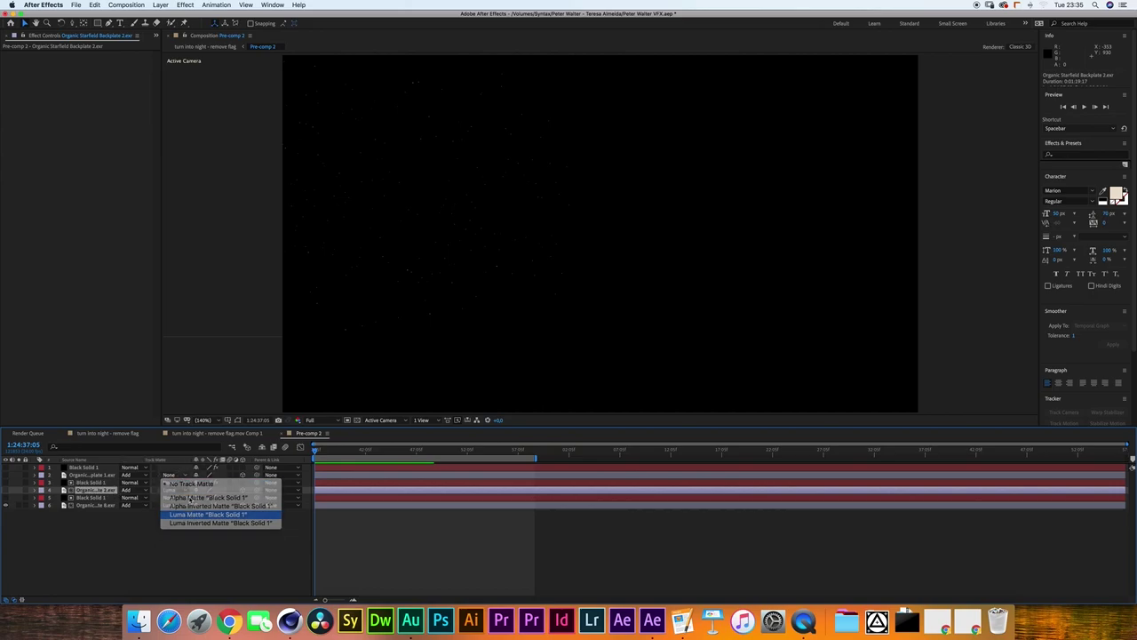
{"action": "left_click", "coordinate": [205, 514]}
{"action": "left_click", "coordinate": [7, 490]}
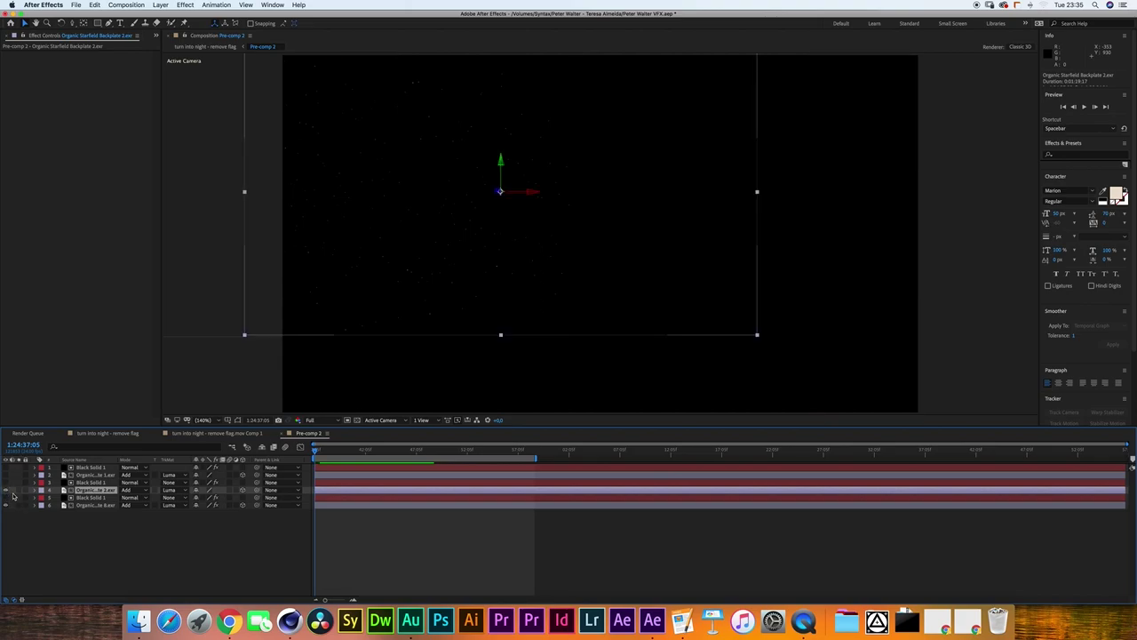
{"action": "left_click", "coordinate": [43, 543]}
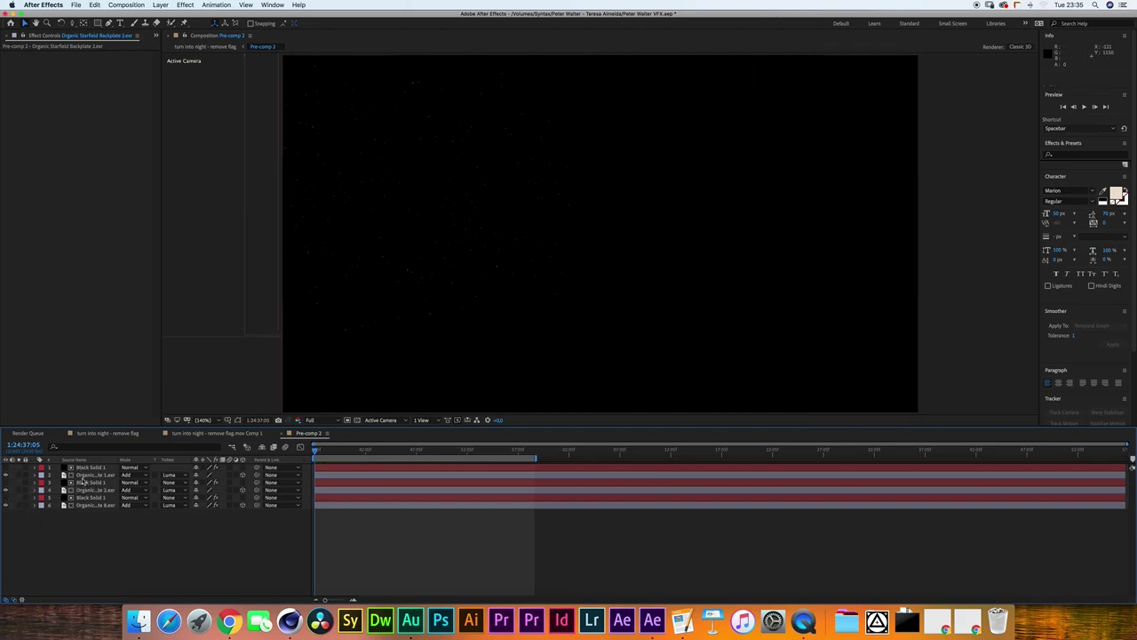
Create an adjustment layer above all the layers and apply Camera Lens Blur to it.
{"action": "left_click", "coordinate": [160, 6]}
{"action": "mouse_move", "coordinate": [174, 12]}
{"action": "left_click", "coordinate": [294, 71]}
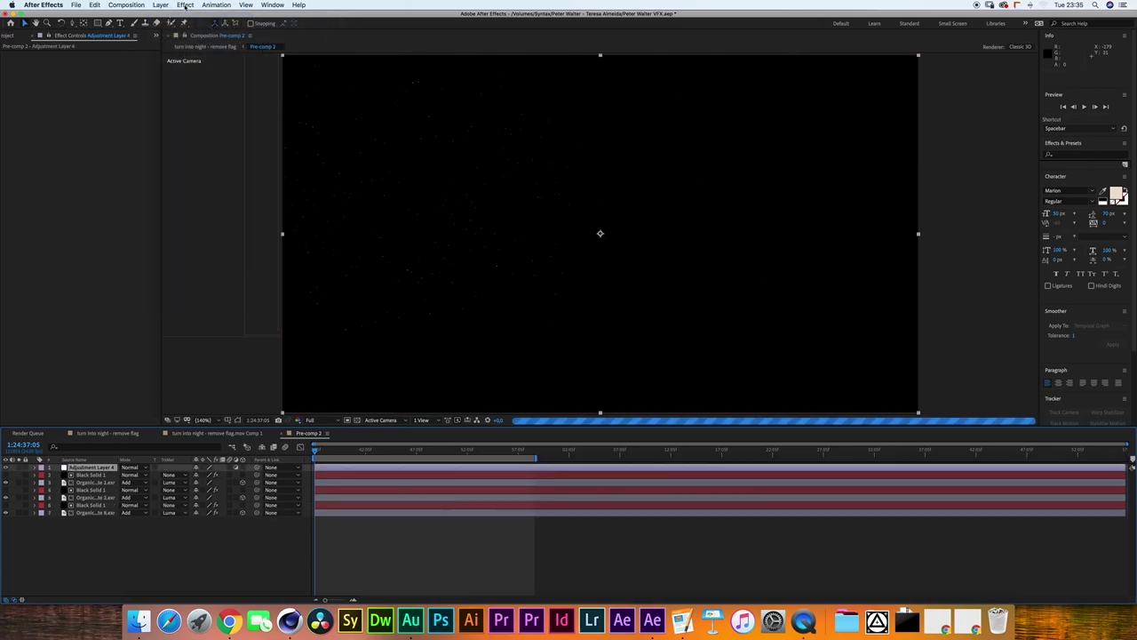
{"action": "left_click", "coordinate": [185, 6]}
{"action": "mouse_move", "coordinate": [222, 68]}
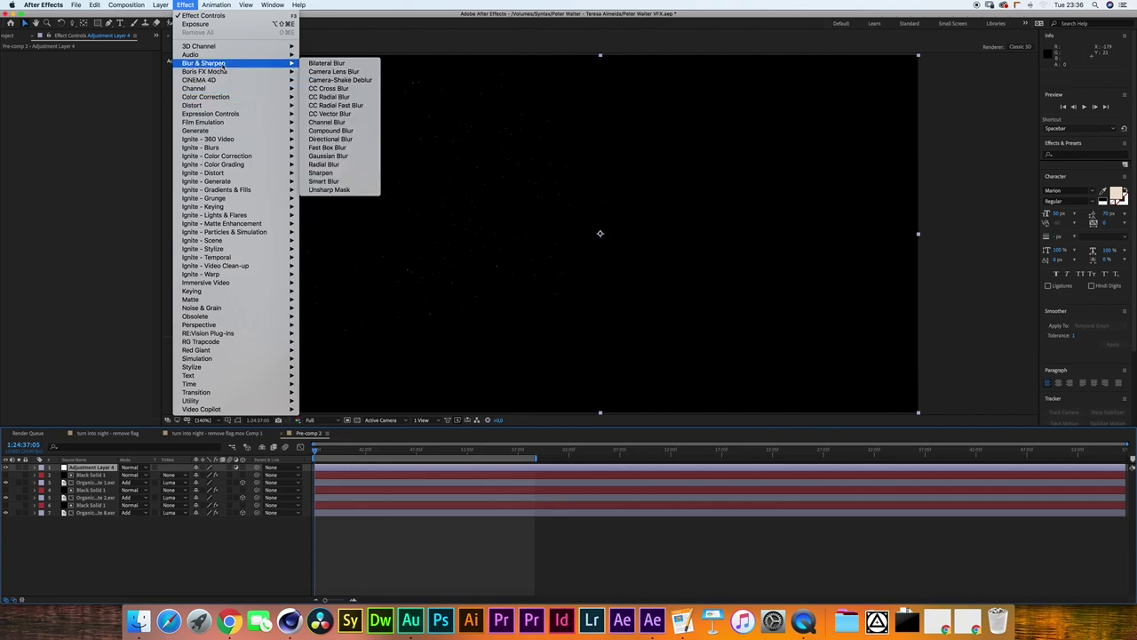
{"action": "left_click", "coordinate": [342, 71]}
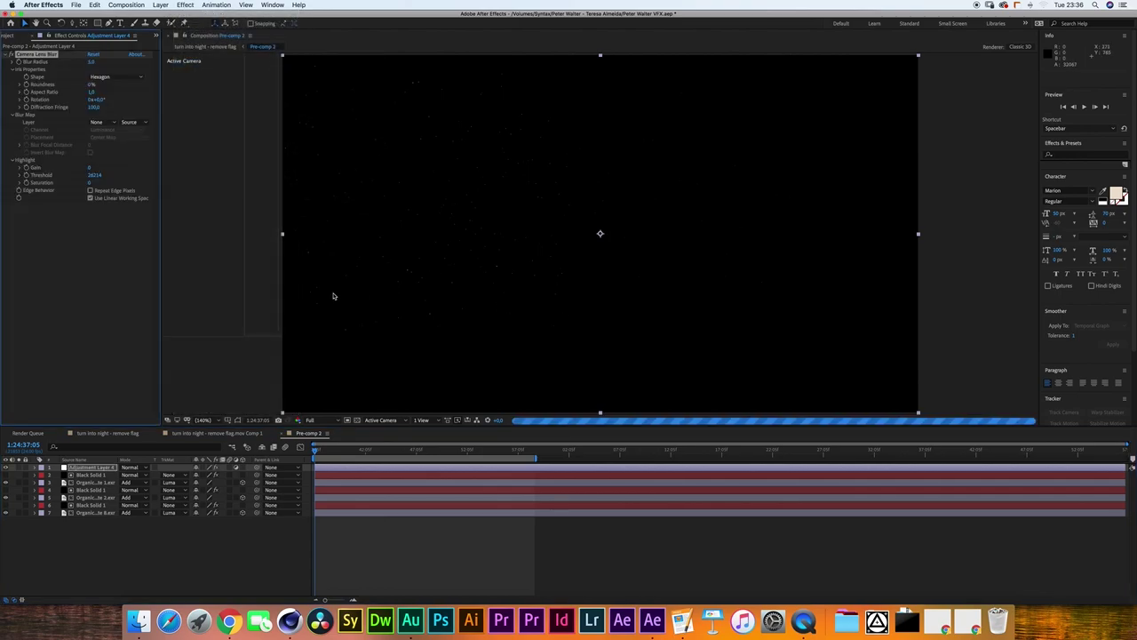
Set the adjustment layer's blending mode to Add and its Camera Lens Blur radius to 2.
{"action": "left_click", "coordinate": [204, 419]}
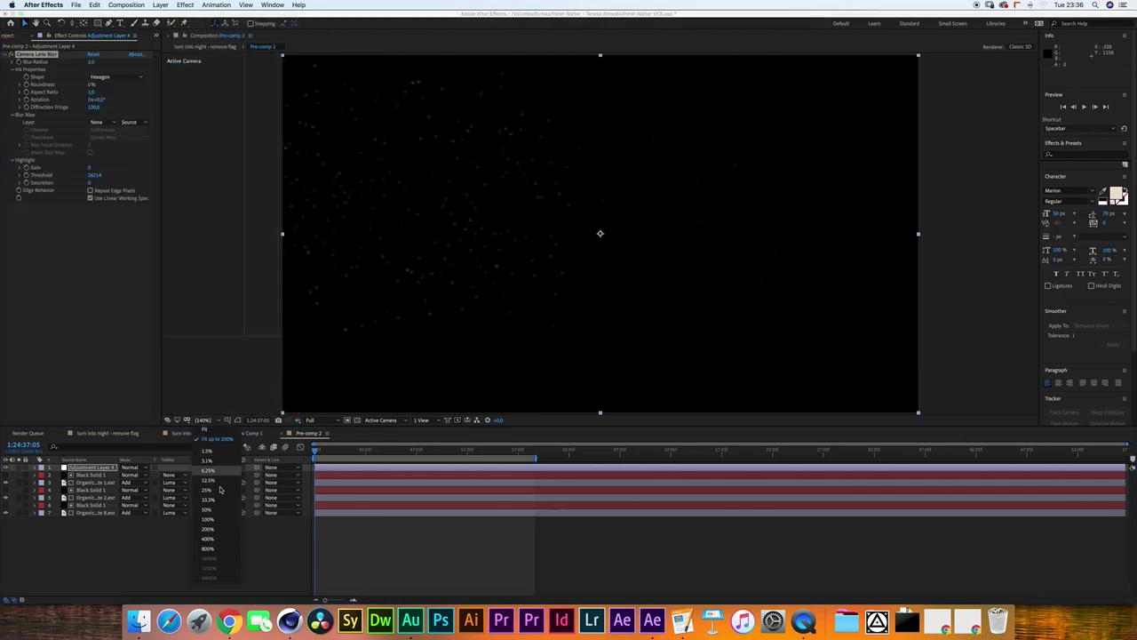
{"action": "left_click", "coordinate": [217, 531]}
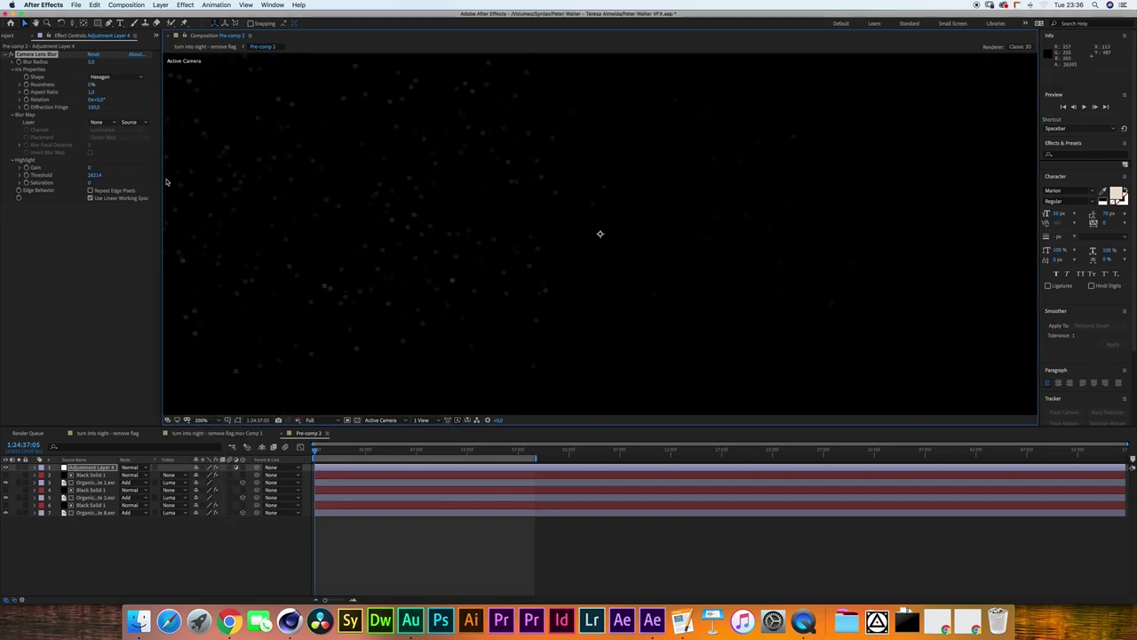
{"action": "left_click", "coordinate": [137, 468]}
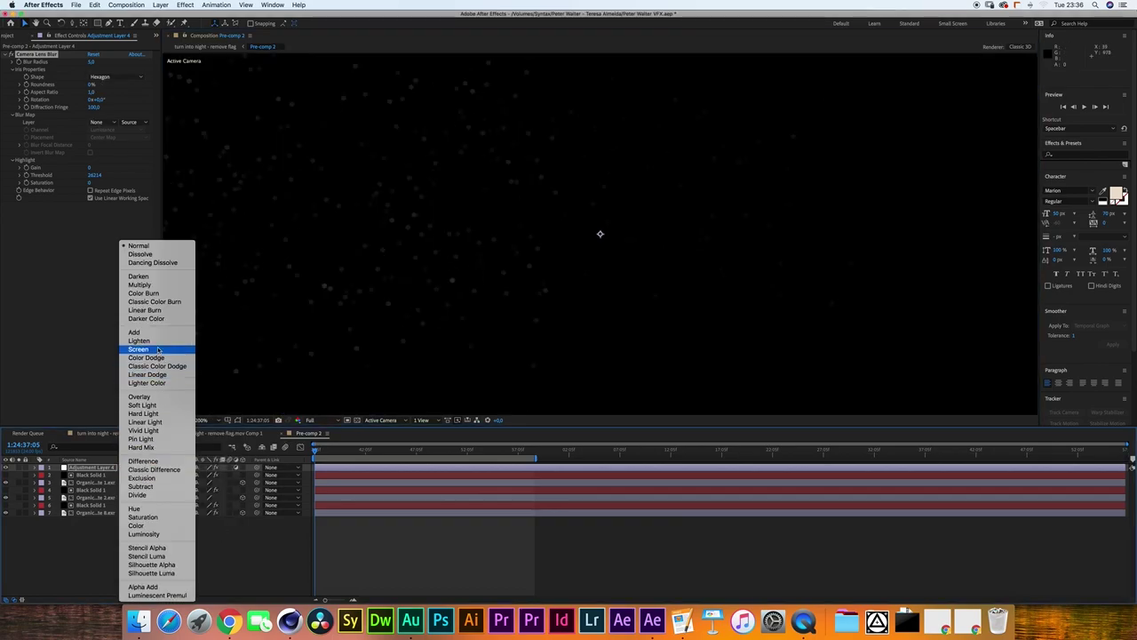
{"action": "left_click", "coordinate": [160, 334]}
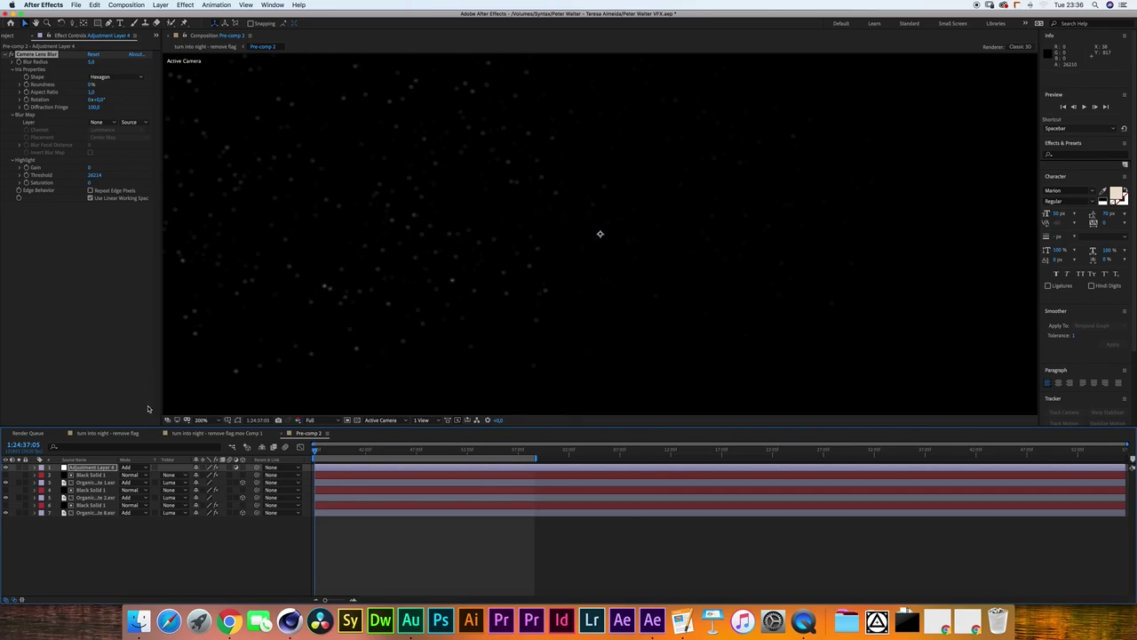
{"action": "left_click", "coordinate": [93, 467]}
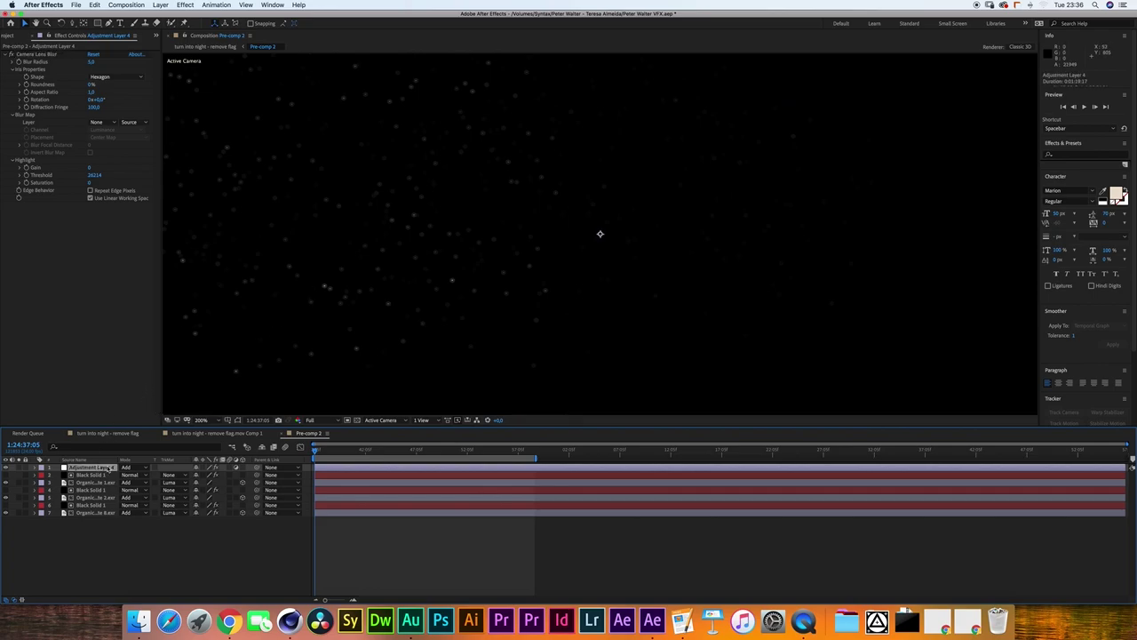
{"action": "left_click", "coordinate": [96, 62]}
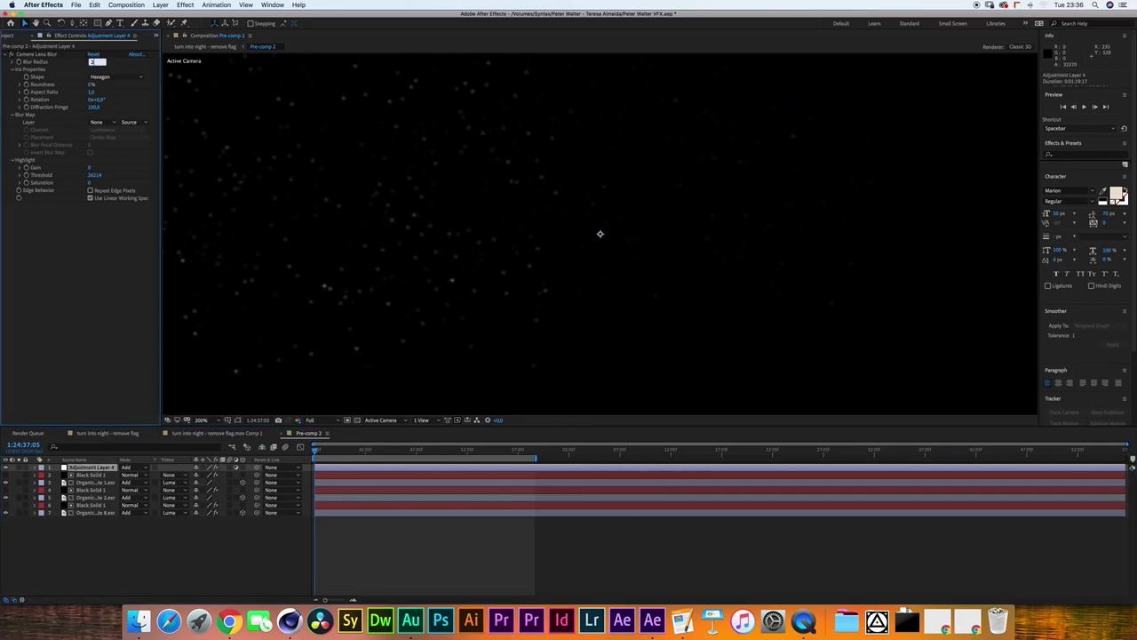
{"action": "key", "text": "Return"}
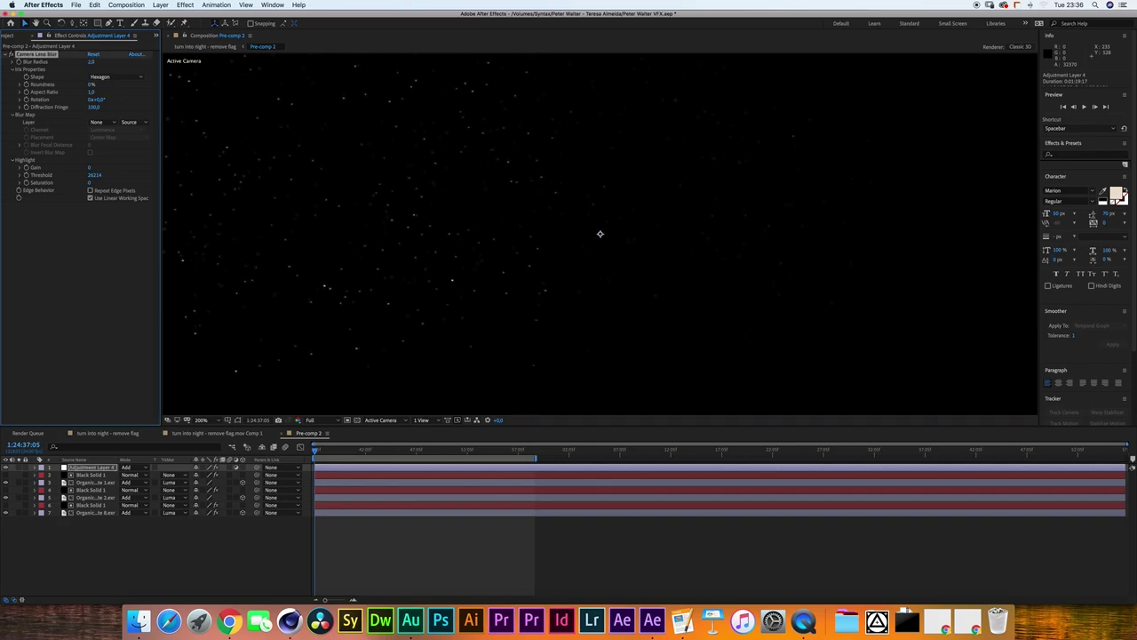
Lower the adjustment layer's opacity to 30% and collapse its properties.
{"action": "key", "text": "r"}
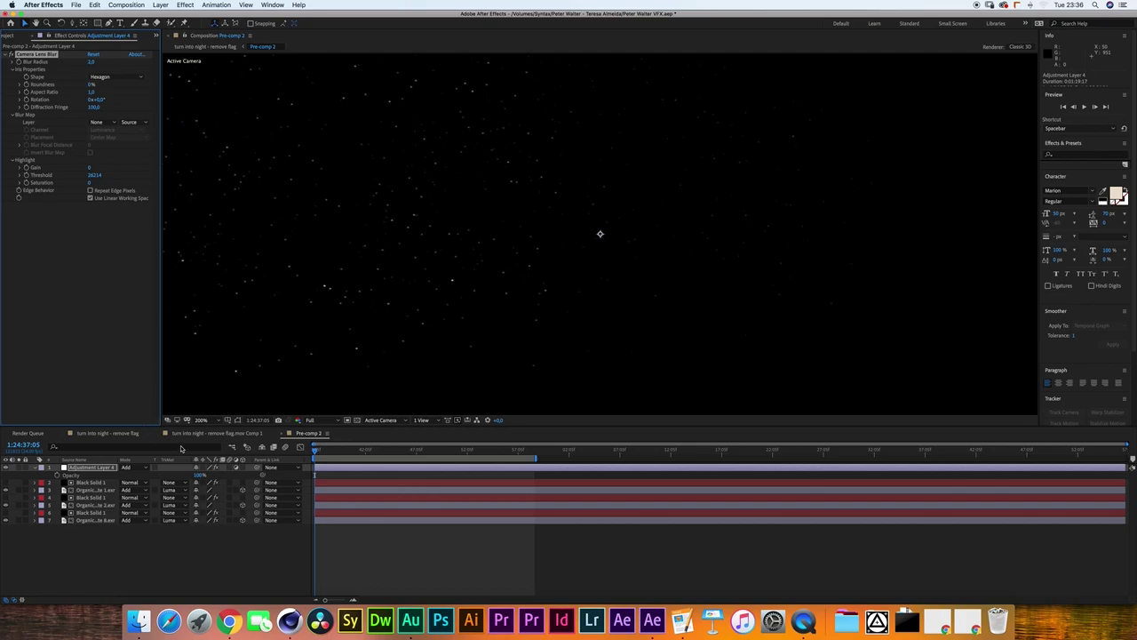
{"action": "left_click_drag", "start_coordinate": [198, 476], "coordinate": [174, 476]}
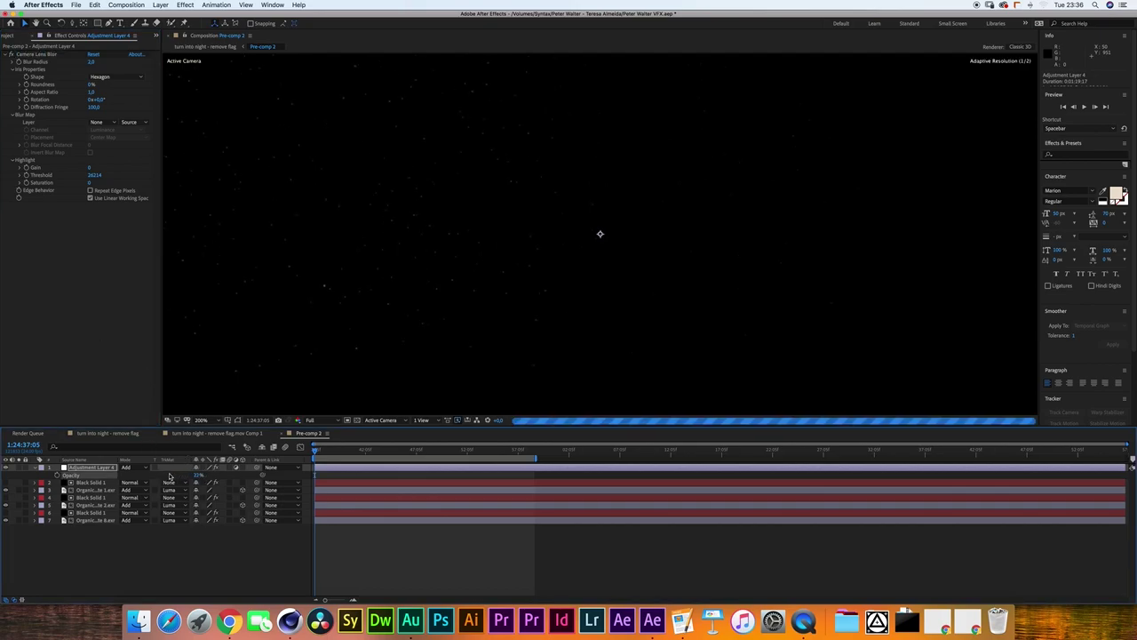
{"action": "left_click", "coordinate": [199, 476]}
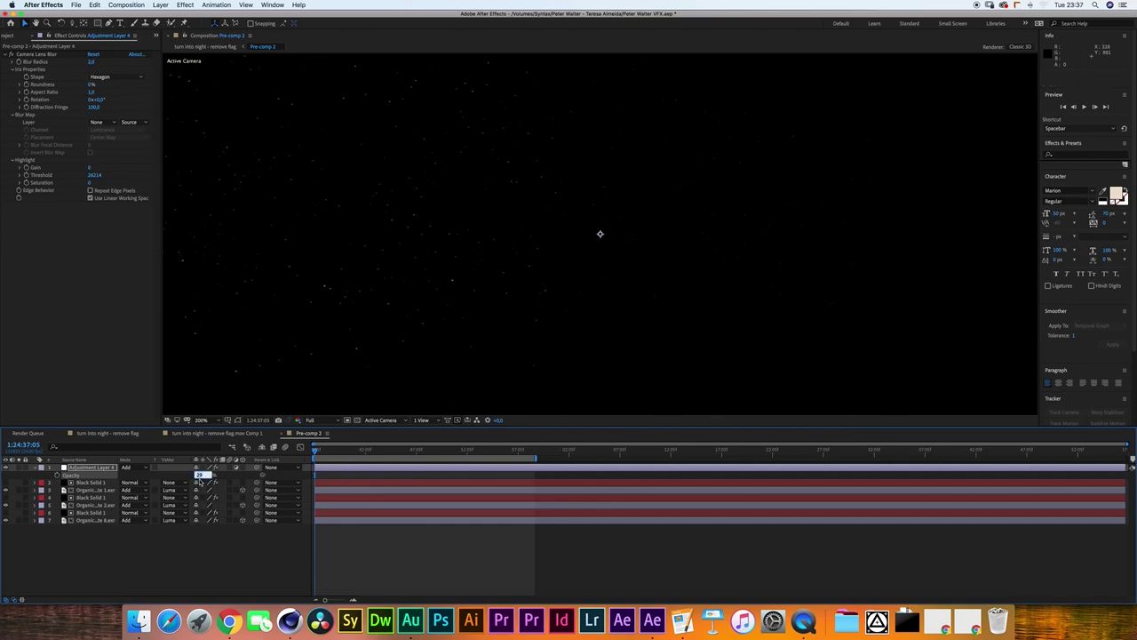
{"action": "type", "text": "3"}
{"action": "type", "text": "30"}
{"action": "key", "text": "Return"}
{"action": "left_click", "coordinate": [137, 549]}
{"action": "left_click", "coordinate": [41, 468]}
Preview the glowing, twinkling starfield and return to the start of the work area.
{"action": "key", "text": "space"}
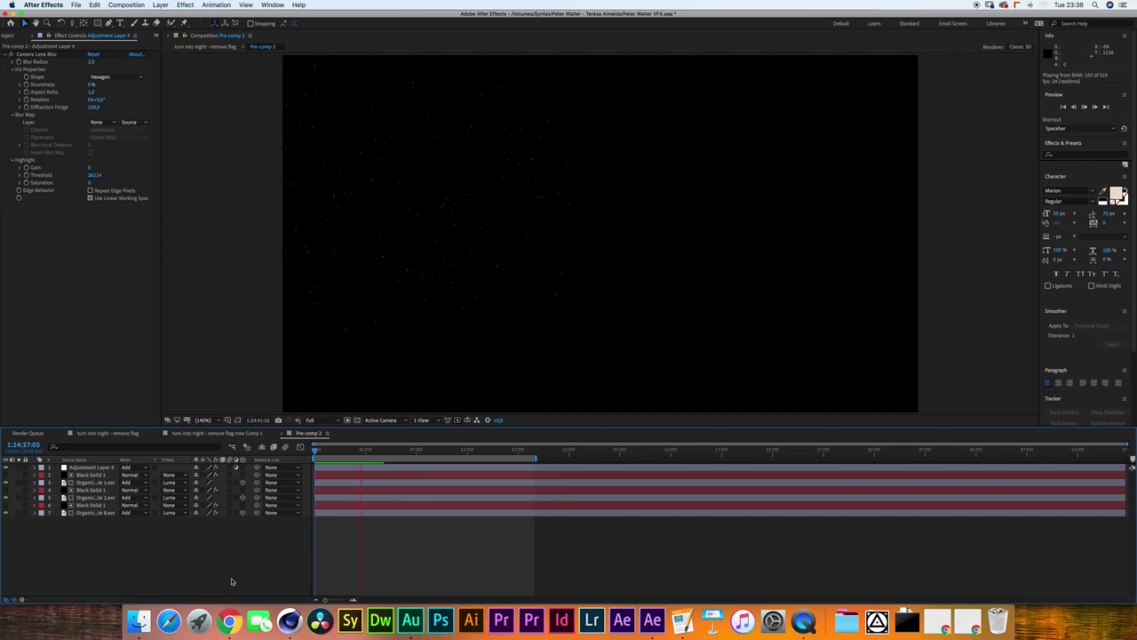
{"action": "key", "text": "space"}
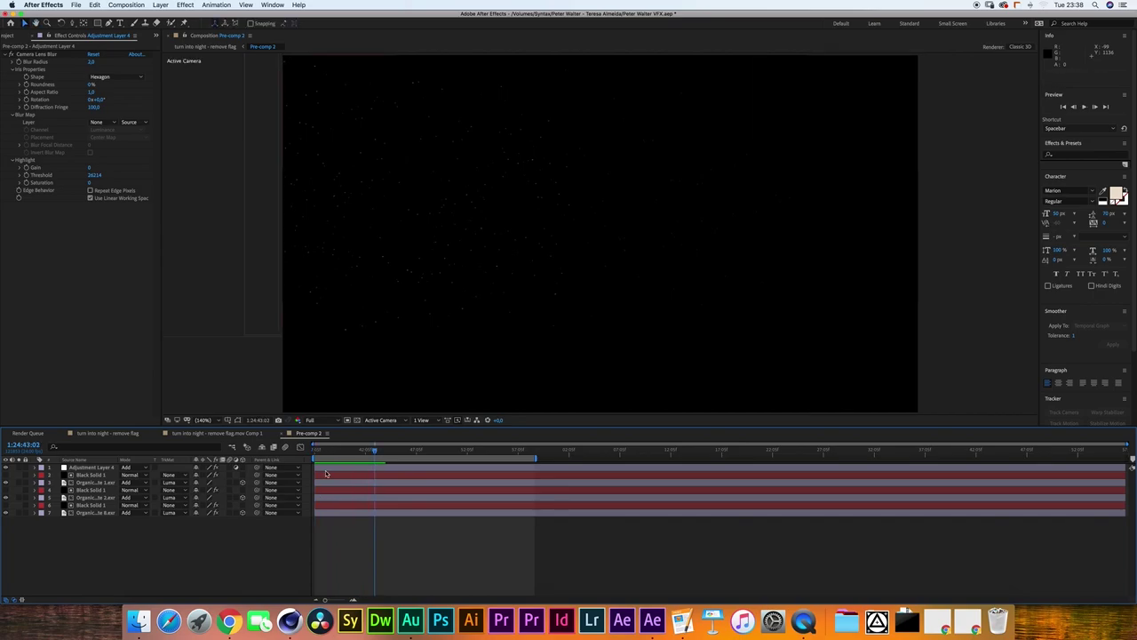
{"action": "key", "text": "Home"}
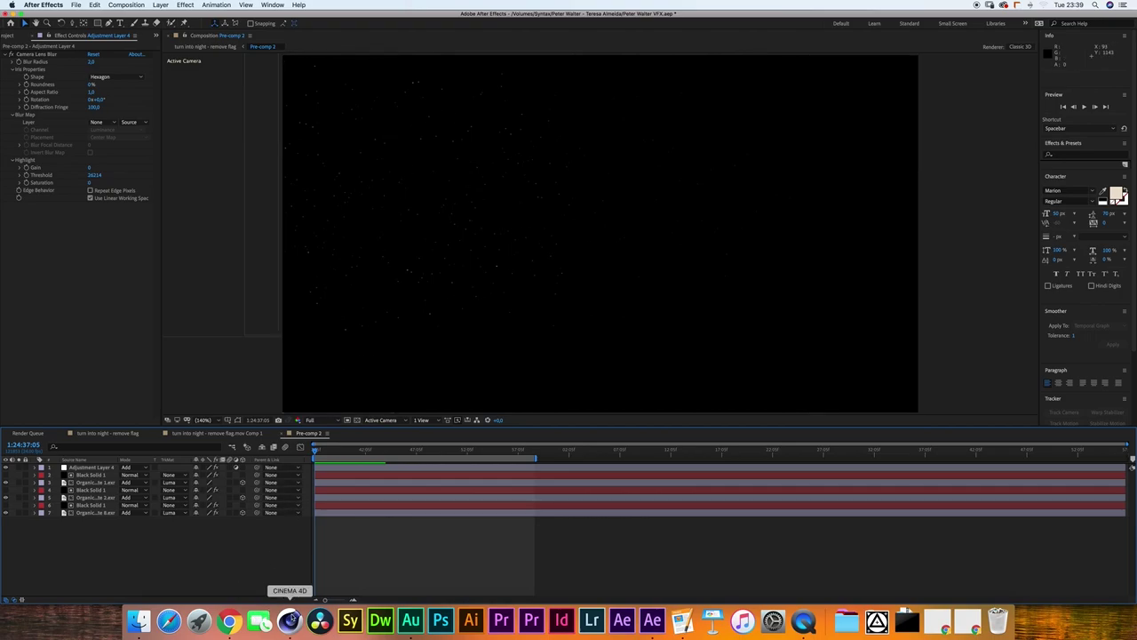
Switch to Cinema 4D and add a plane object to the empty scene.
{"action": "left_click", "coordinate": [289, 619]}
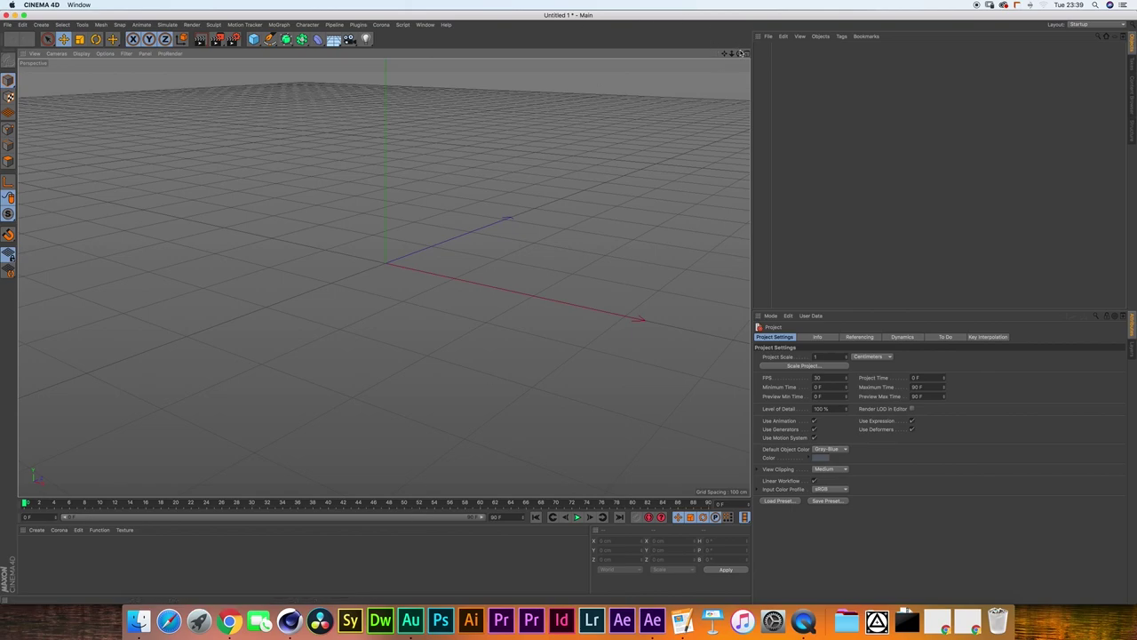
{"action": "mouse_move", "coordinate": [740, 54]}
{"action": "left_mouse_down"}
{"action": "mouse_move", "coordinate": [740, 35]}
{"action": "mouse_move", "coordinate": [735, 47]}
{"action": "left_mouse_up"}
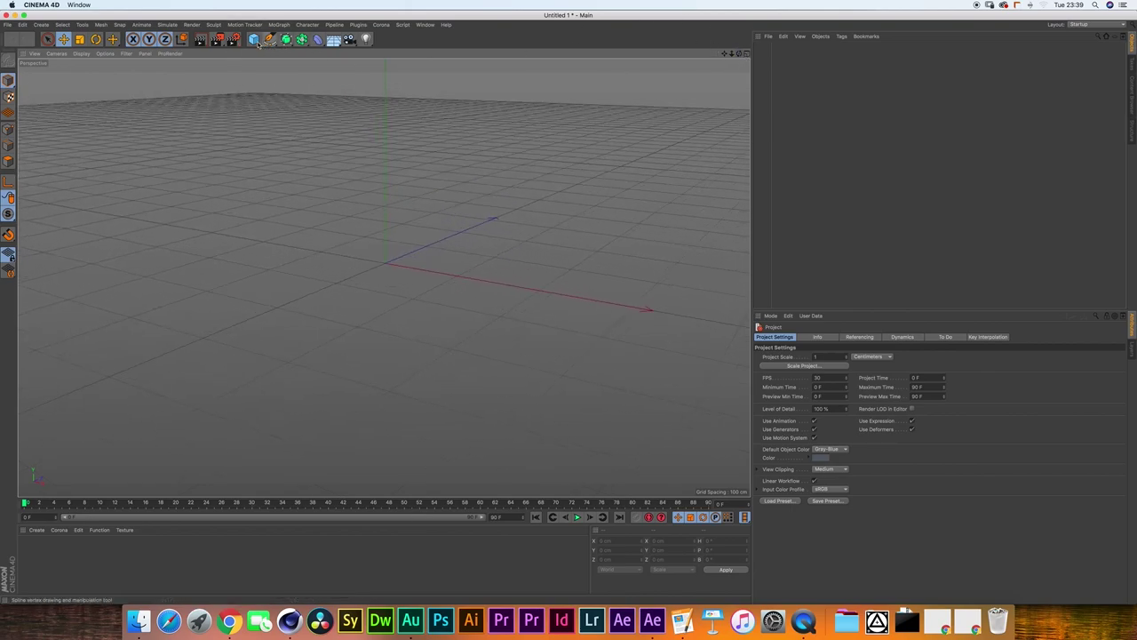
{"action": "left_click_drag", "start_coordinate": [255, 40], "coordinate": [332, 69]}
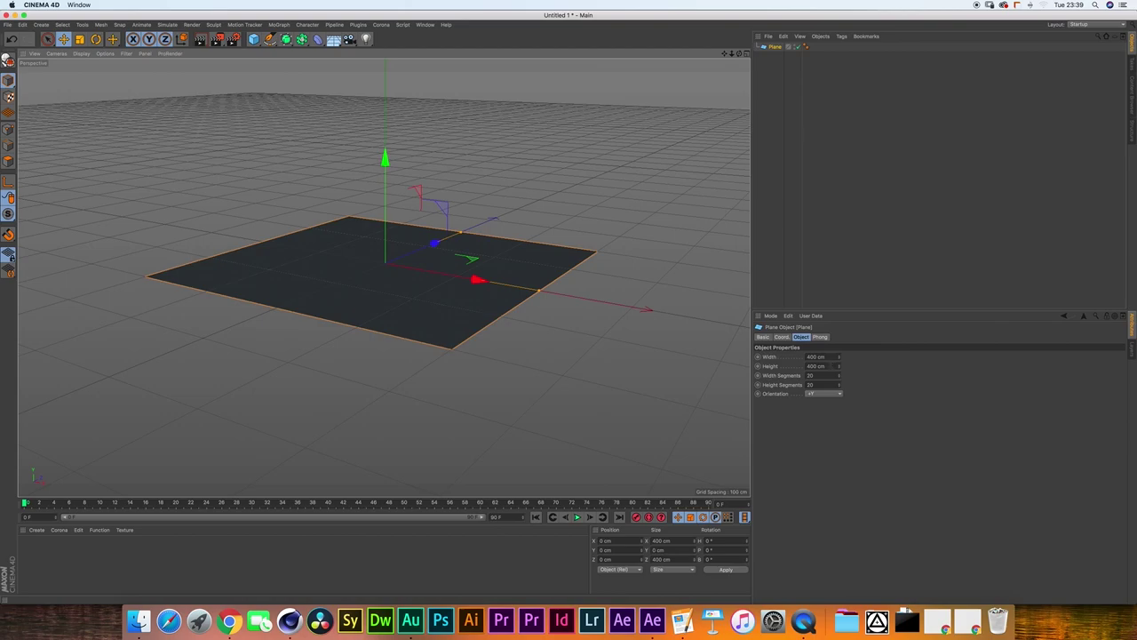
Set the plane's width to 3840 cm and its height to 2160 cm.
{"action": "left_click_drag", "start_coordinate": [819, 357], "coordinate": [798, 356]}
{"action": "type", "text": "1"}
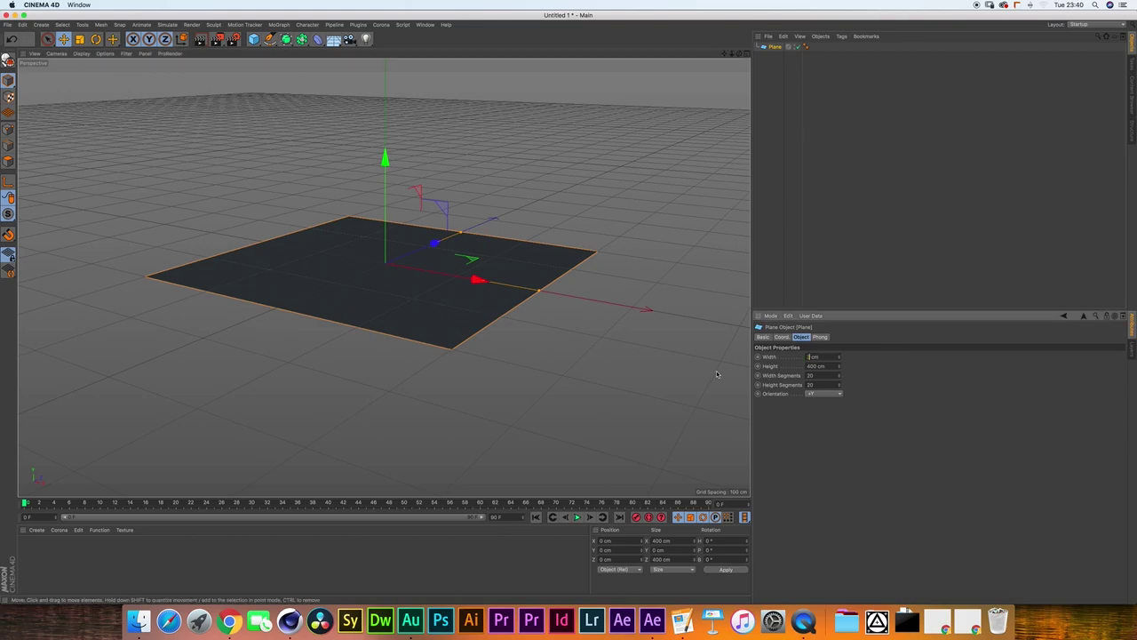
{"action": "type", "text": "840"}
{"action": "key", "text": "Tab"}
{"action": "type", "text": "21"}
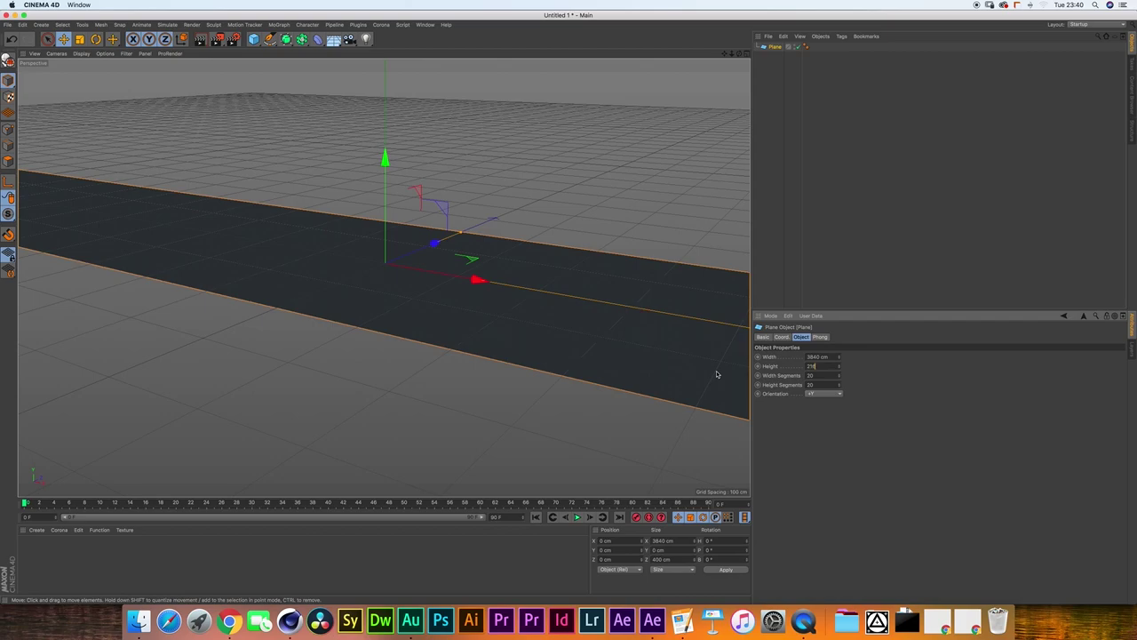
{"action": "key", "text": "Return"}
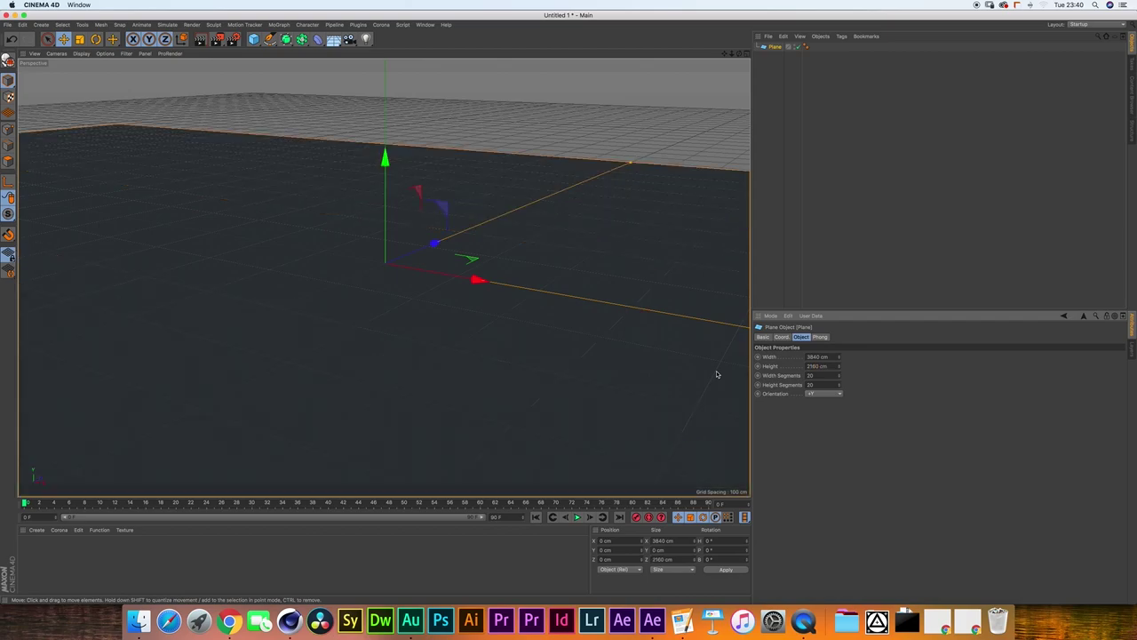
Add a Corona camera to the scene and frame the whole upright plane in the view.
{"action": "left_click_drag", "start_coordinate": [732, 53], "coordinate": [458, 185]}
{"action": "left_click_drag", "start_coordinate": [740, 54], "coordinate": [797, 59]}
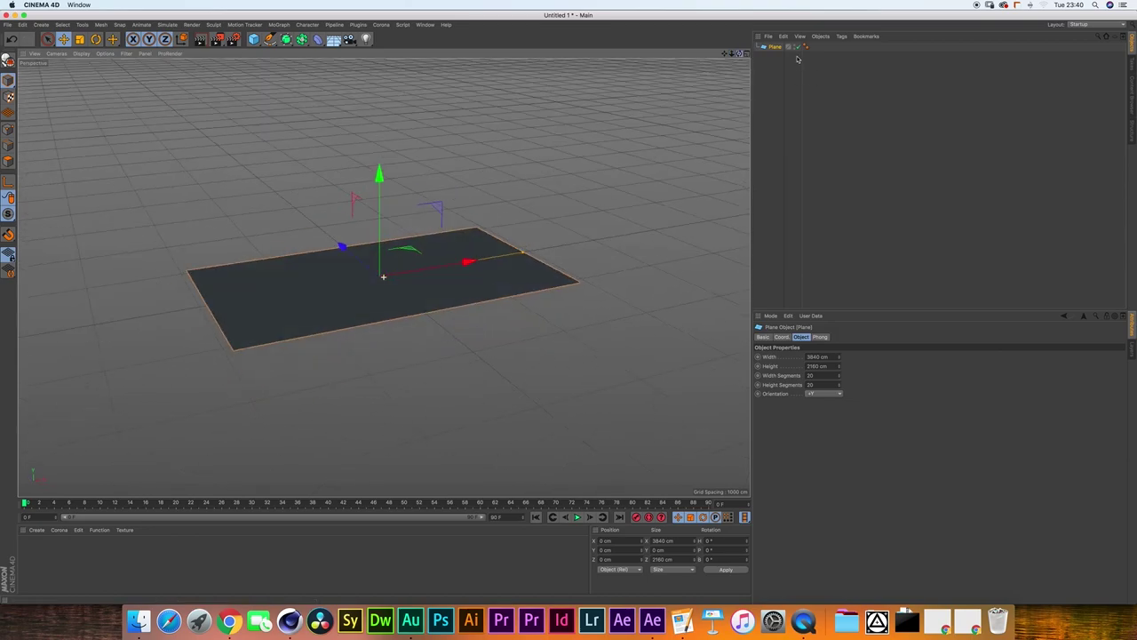
{"action": "left_click", "coordinate": [348, 39]}
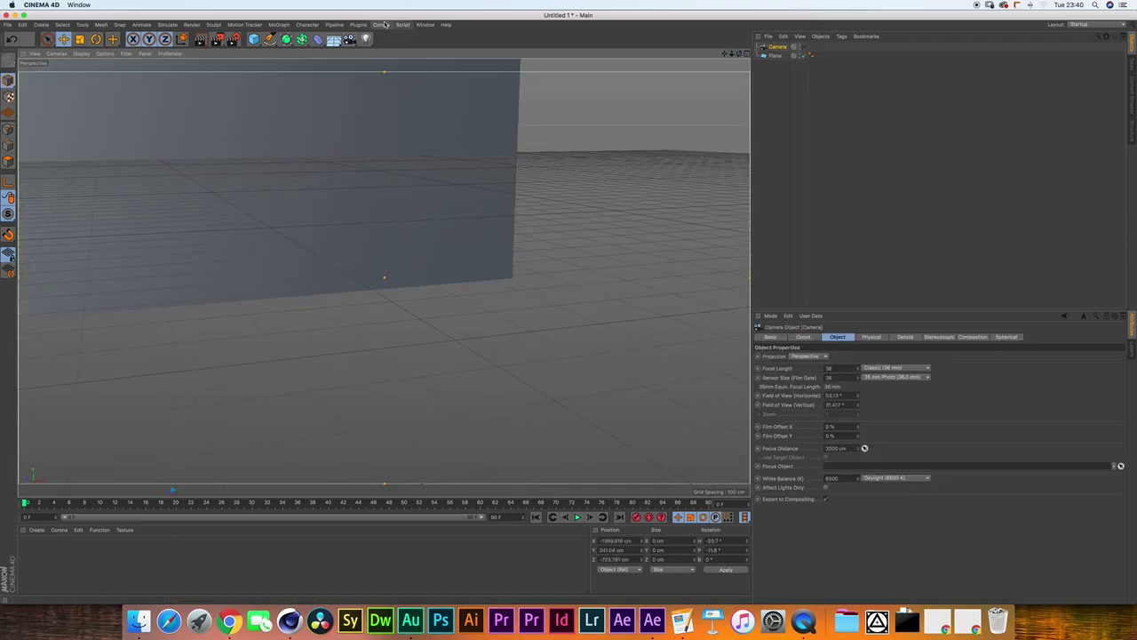
{"action": "left_click", "coordinate": [384, 24]}
{"action": "left_click", "coordinate": [411, 76]}
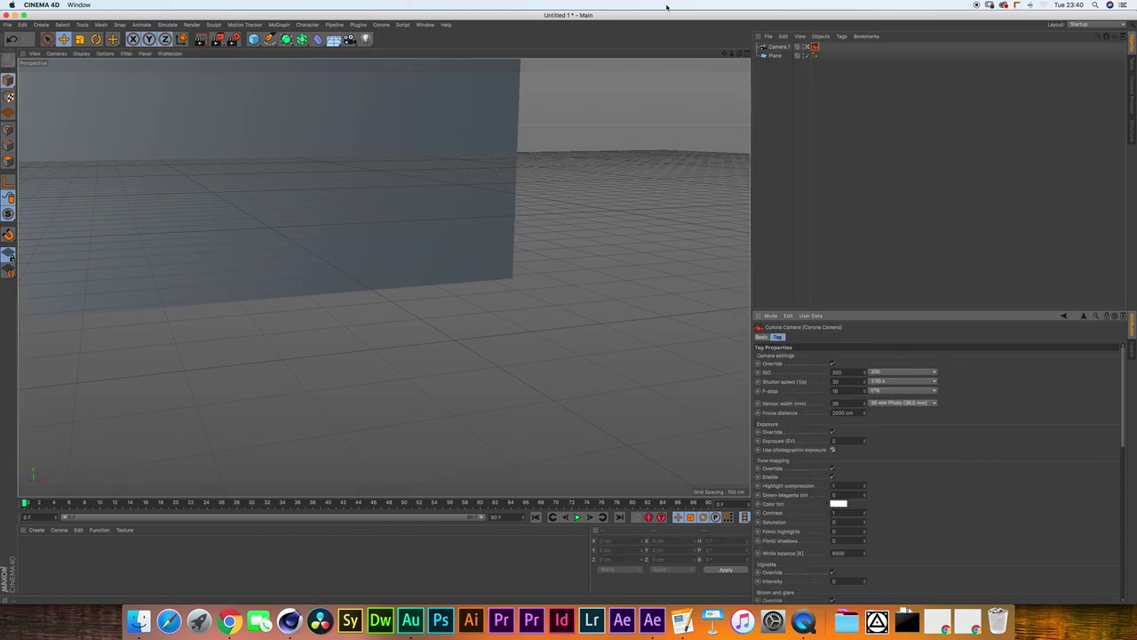
{"action": "left_click_drag", "start_coordinate": [726, 55], "coordinate": [794, 163]}
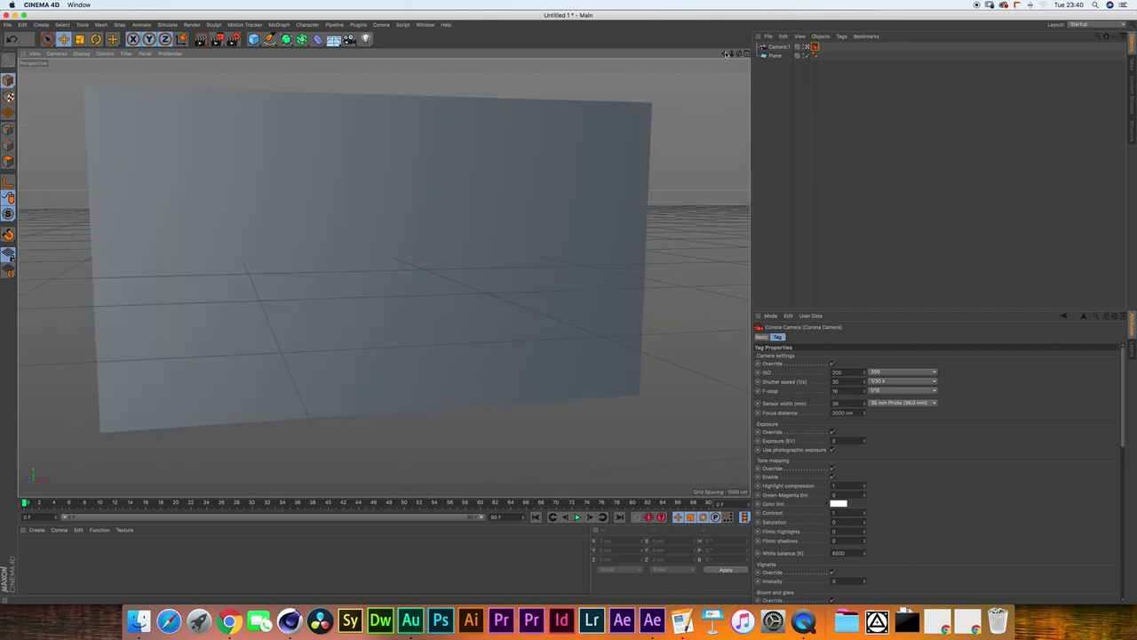
Frame the plane closer and make sure Corona is the renderer in the render settings.
{"action": "left_click_drag", "start_coordinate": [726, 55], "coordinate": [766, 54]}
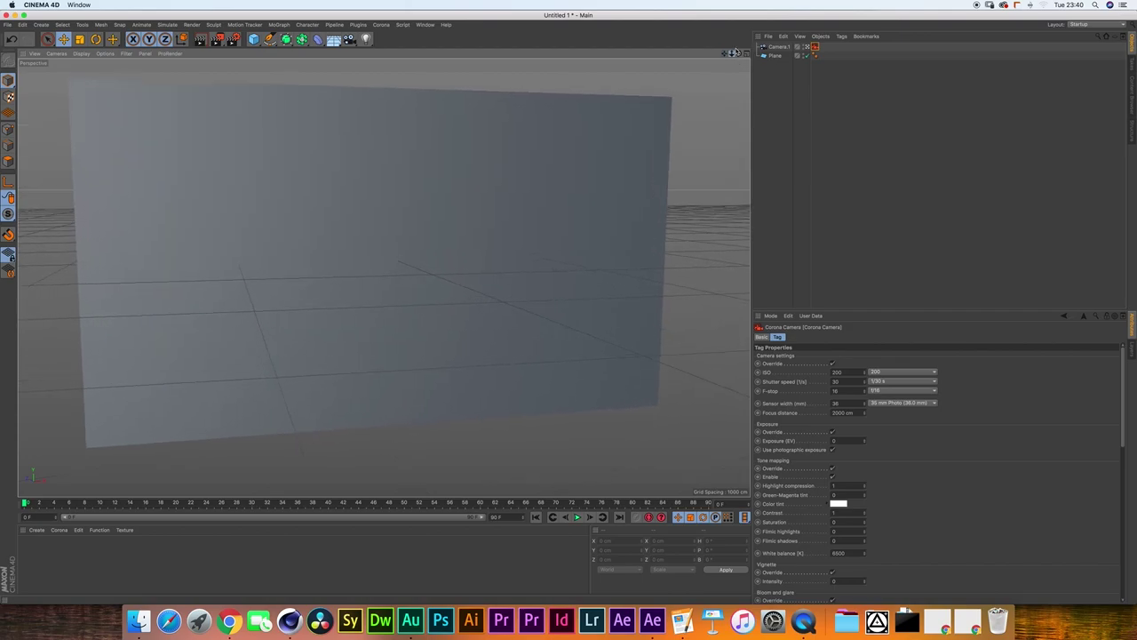
{"action": "left_click", "coordinate": [238, 42]}
{"action": "left_click", "coordinate": [98, 34]}
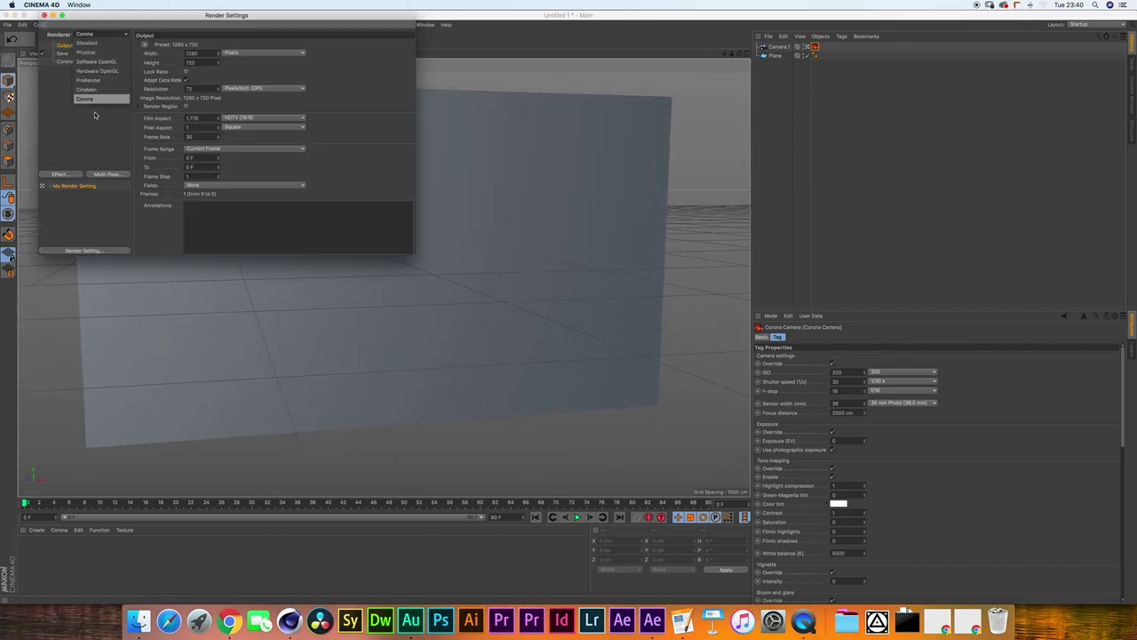
{"action": "left_click", "coordinate": [44, 16]}
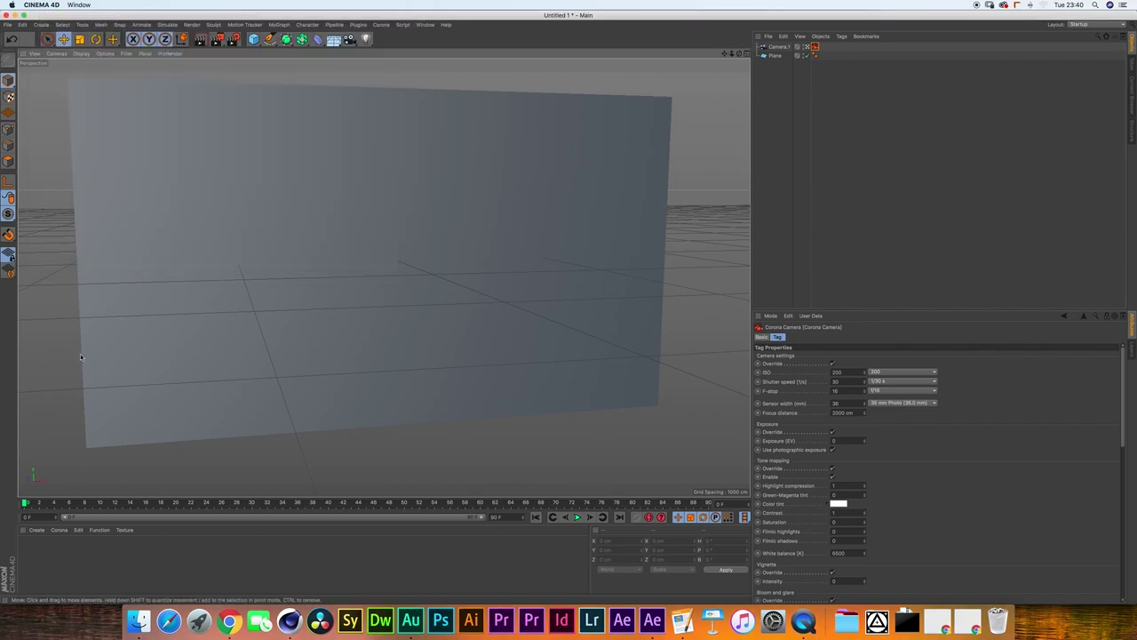
Create a Corona light material and open it for editing.
{"action": "left_click", "coordinate": [61, 530]}
{"action": "left_click", "coordinate": [80, 439]}
{"action": "double_click", "coordinate": [28, 546]}
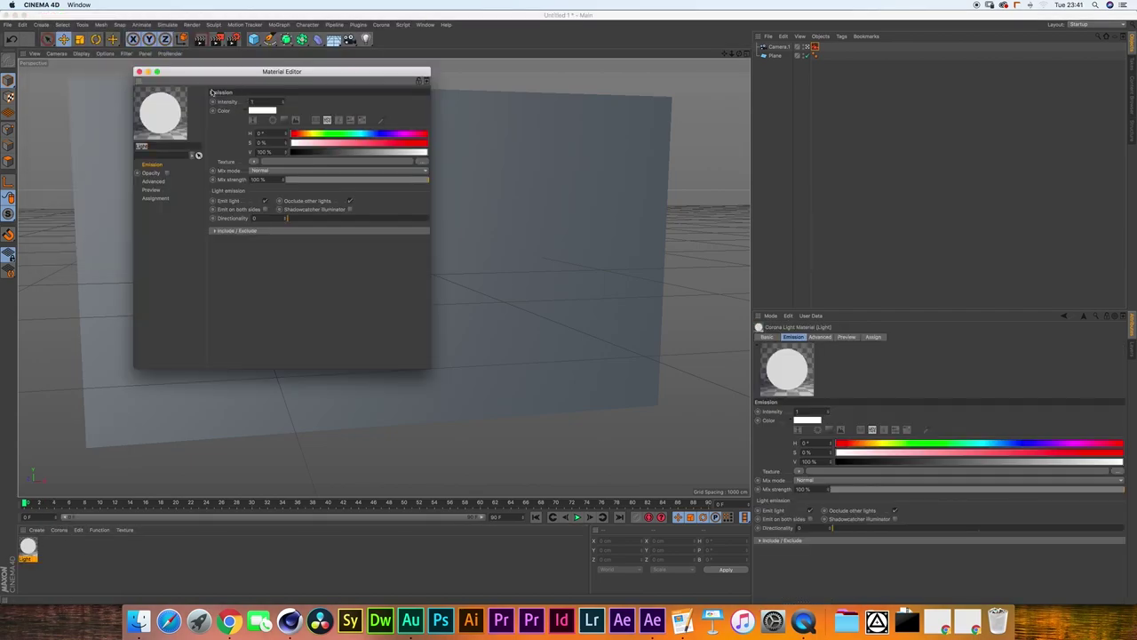
Load Organic Starfield Backplate 7.exr as the light material's emission texture and apply the material to the plane.
{"action": "left_click", "coordinate": [253, 162]}
{"action": "left_click", "coordinate": [267, 179]}
{"action": "left_click", "coordinate": [139, 621]}
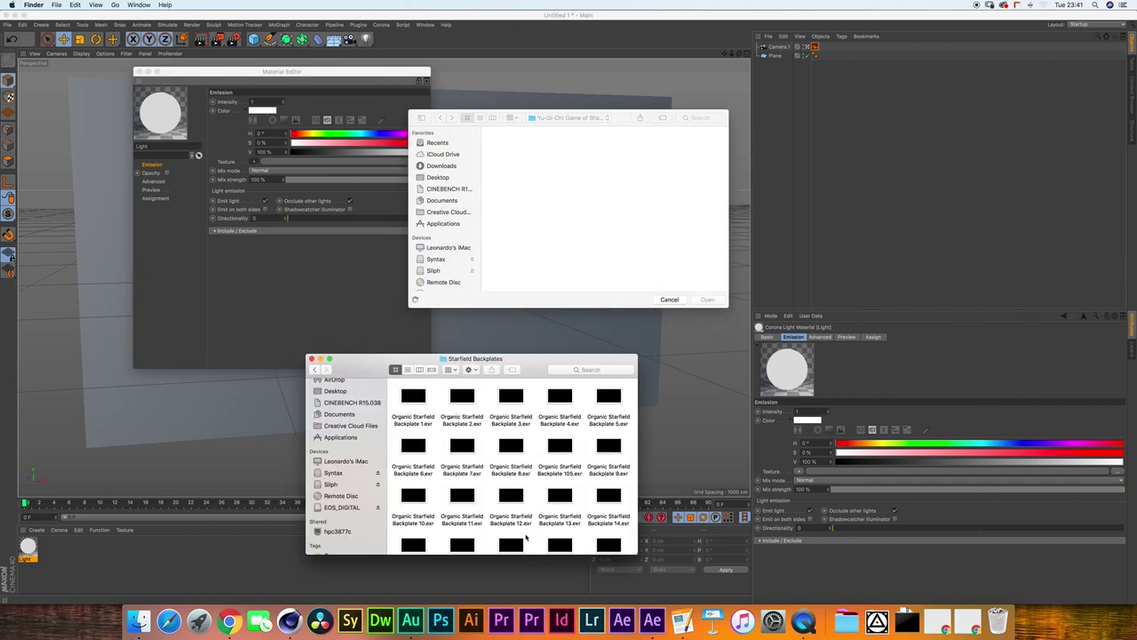
{"action": "scroll", "coordinate": [525, 485], "scroll_direction": "down", "scroll_amount": 2}
{"action": "scroll", "coordinate": [525, 485], "scroll_direction": "up", "scroll_amount": 2}
{"action": "left_click_drag", "start_coordinate": [462, 445], "coordinate": [605, 206]}
{"action": "left_click", "coordinate": [706, 301]}
{"action": "left_click", "coordinate": [708, 299]}
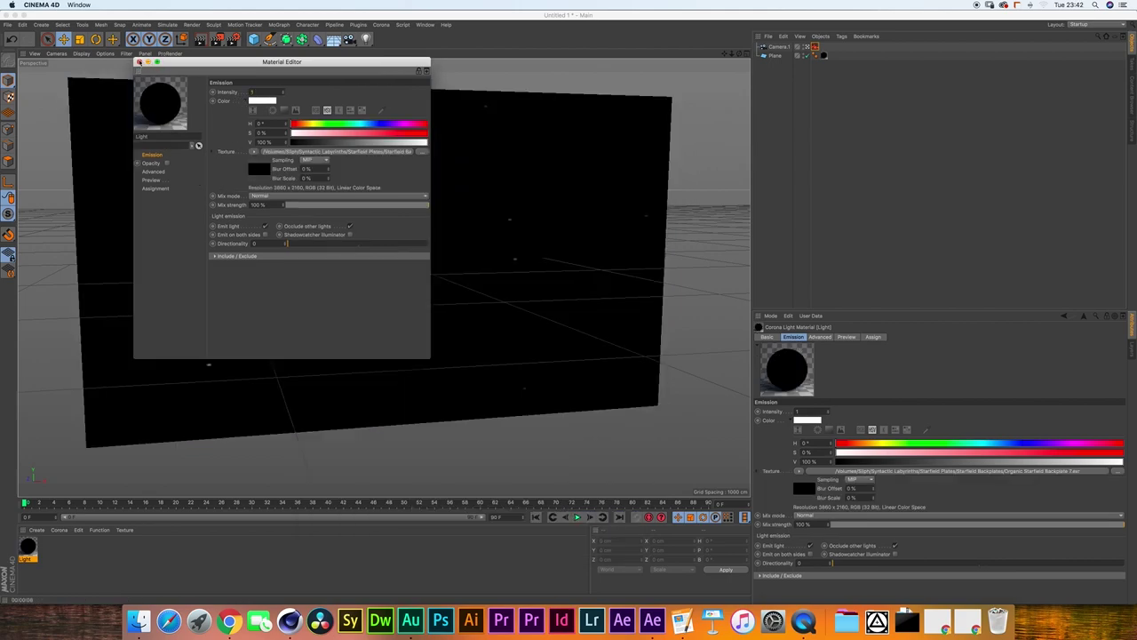
{"action": "left_click", "coordinate": [139, 62]}
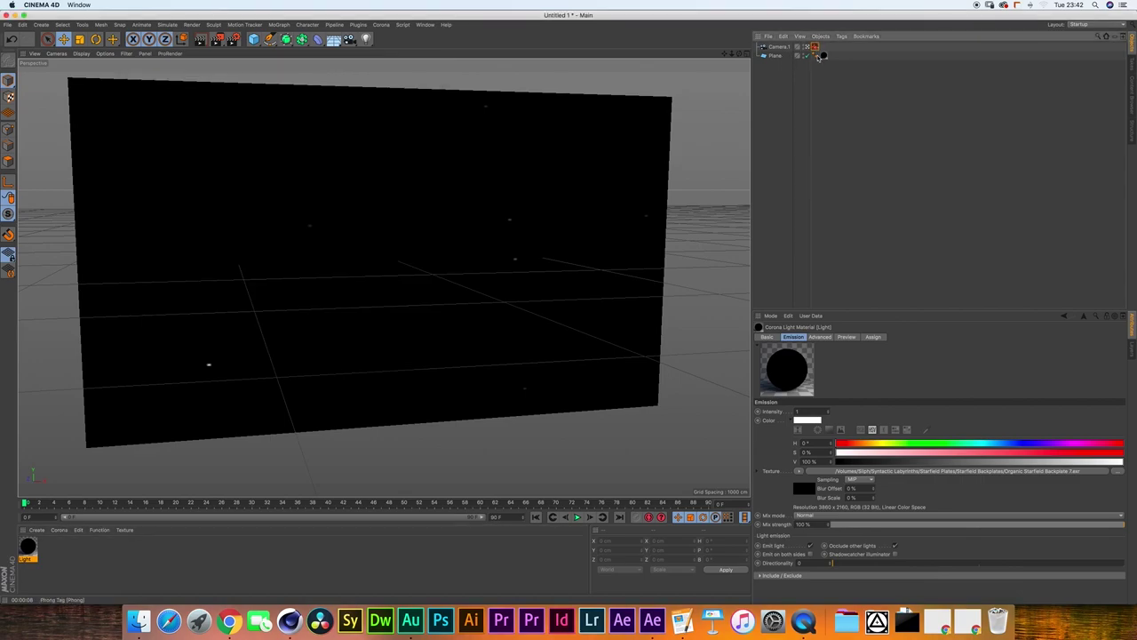
Set the Corona camera's shutter speed to 1/60 s and its f-stop to f/6.3, and test-render the view.
{"action": "left_click", "coordinate": [814, 46]}
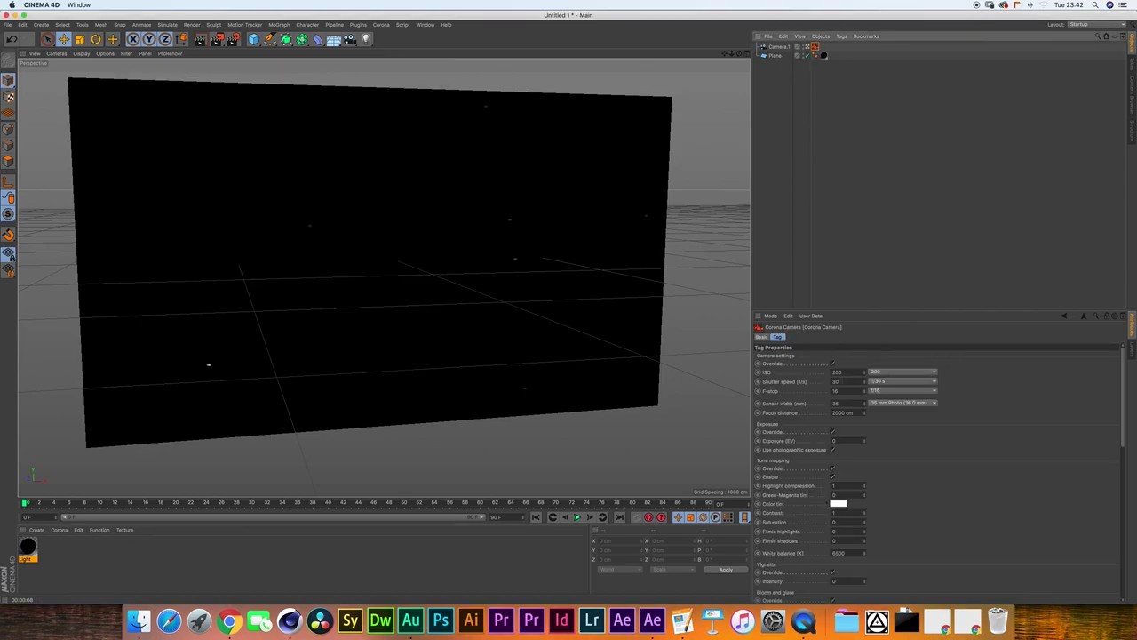
{"action": "left_click_drag", "start_coordinate": [848, 382], "coordinate": [796, 400]}
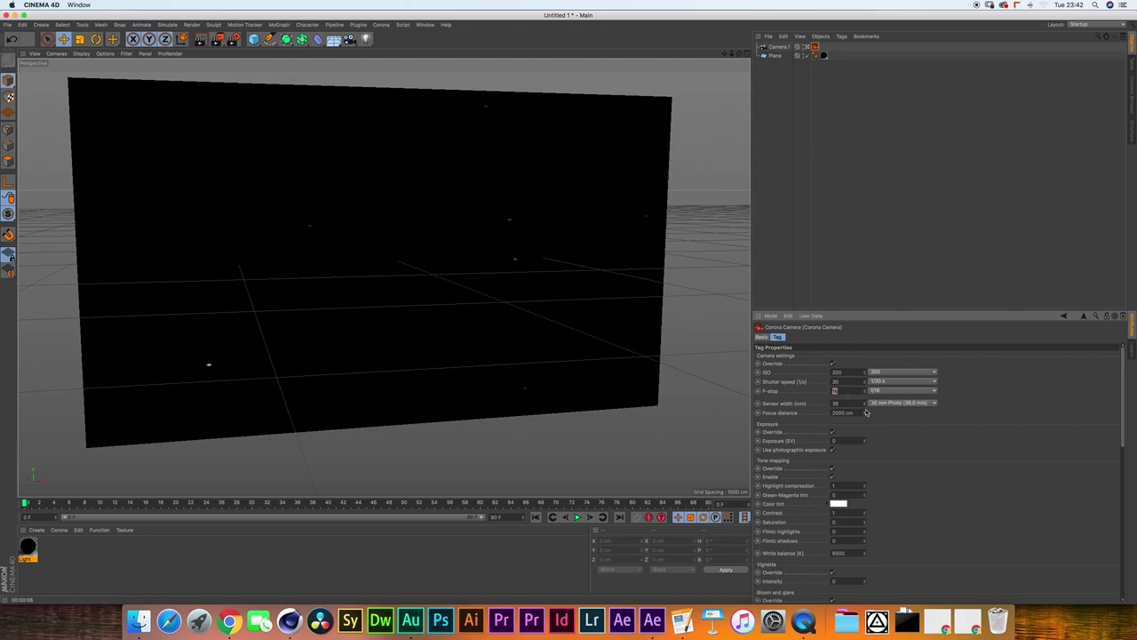
{"action": "left_click", "coordinate": [898, 434]}
{"action": "left_click", "coordinate": [654, 622]}
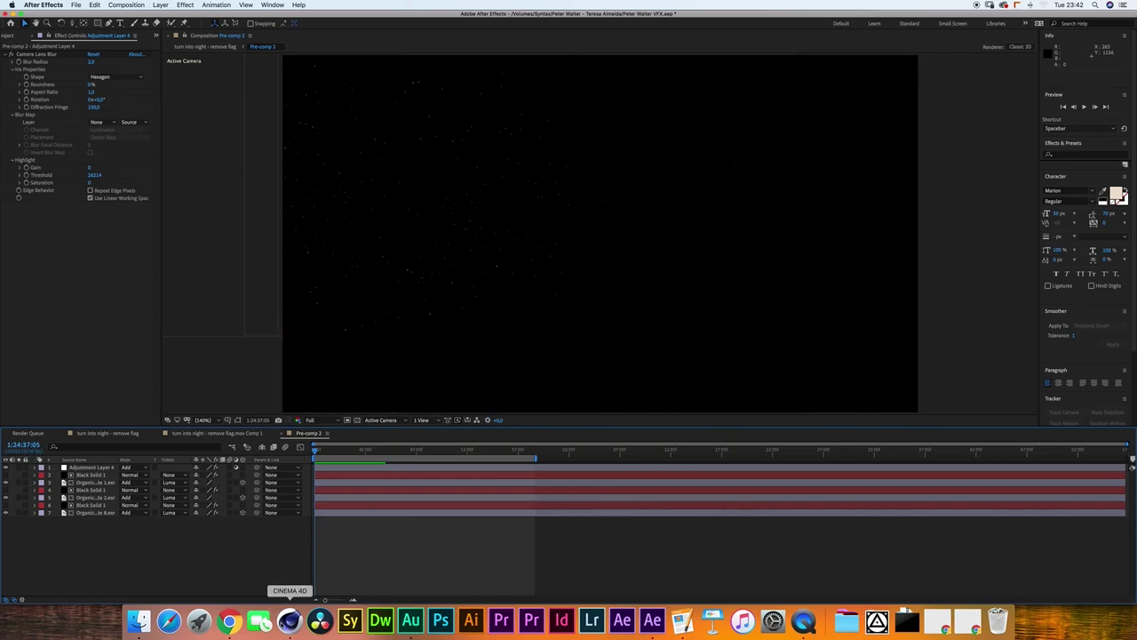
{"action": "left_click", "coordinate": [293, 622]}
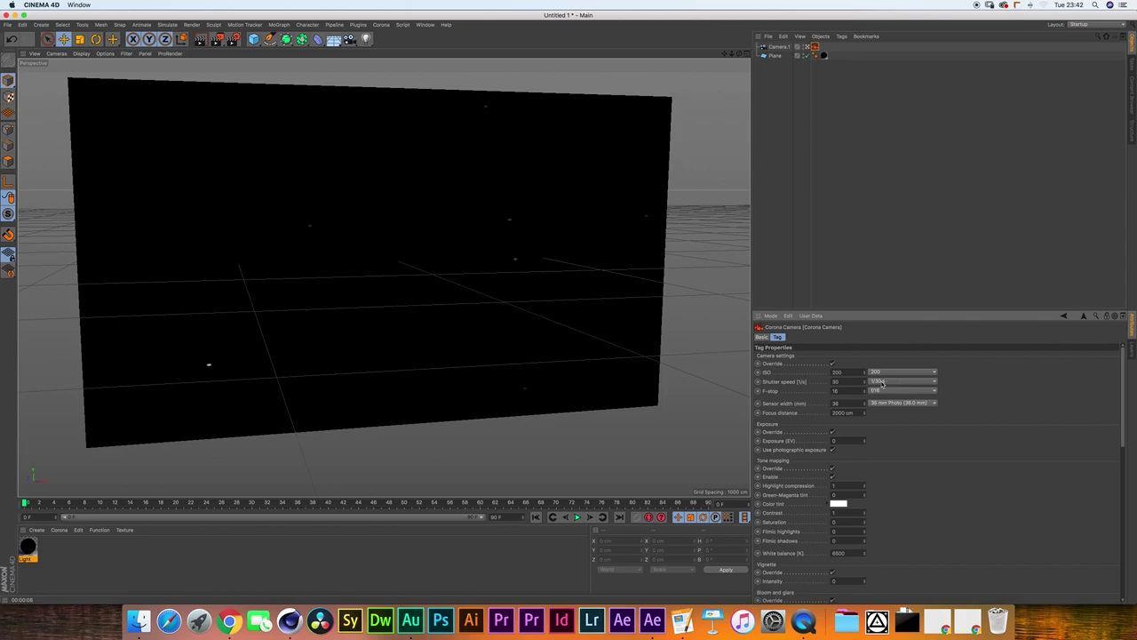
{"action": "left_click", "coordinate": [879, 382]}
{"action": "left_click", "coordinate": [880, 441]}
{"action": "left_click", "coordinate": [200, 39]}
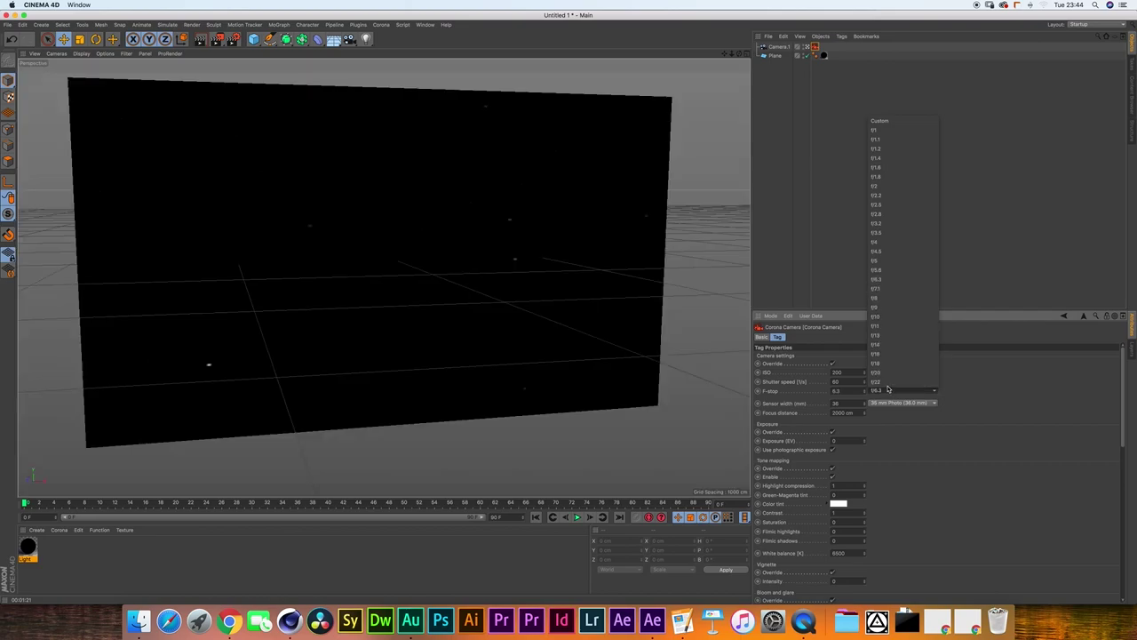
{"action": "left_click", "coordinate": [906, 281]}
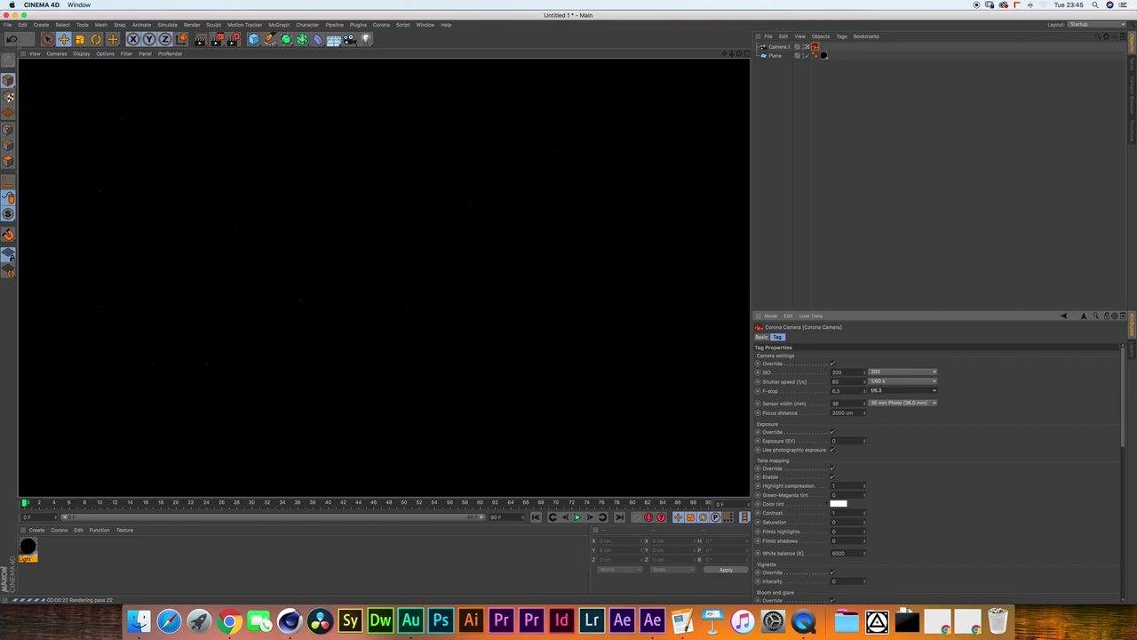
Capture the rendered viewport, add the screenshot to Pre-comp 2 in After Effects, and scale it down to about 61% beside the existing stars.
{"action": "left_click_drag", "start_coordinate": [25, 68], "coordinate": [753, 492]}
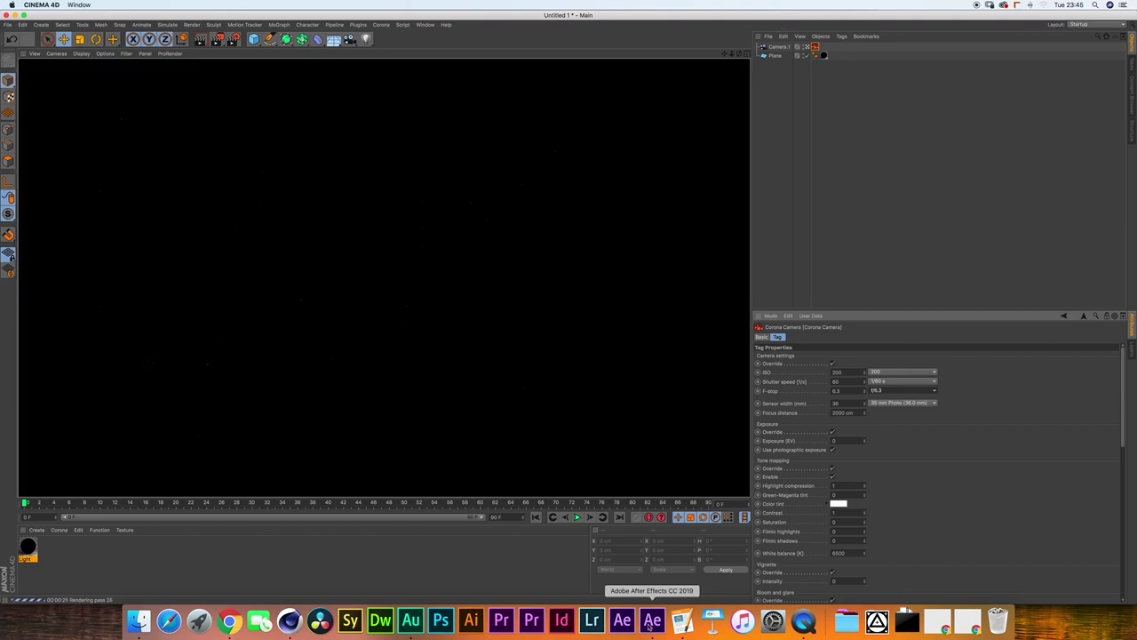
{"action": "left_click", "coordinate": [652, 620]}
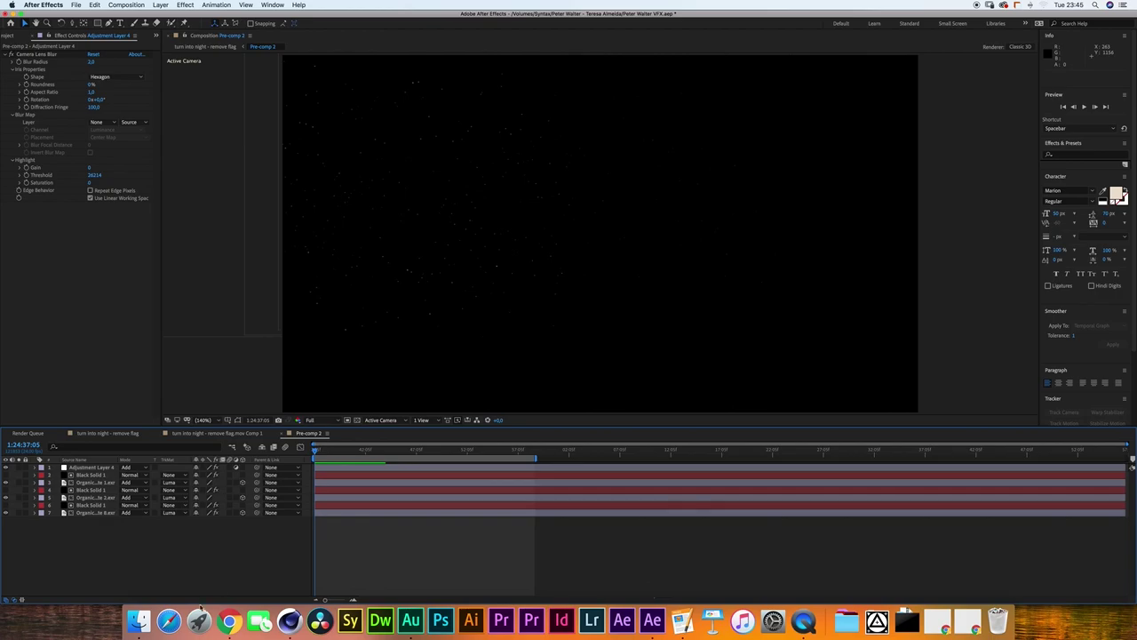
{"action": "key", "text": "super+0"}
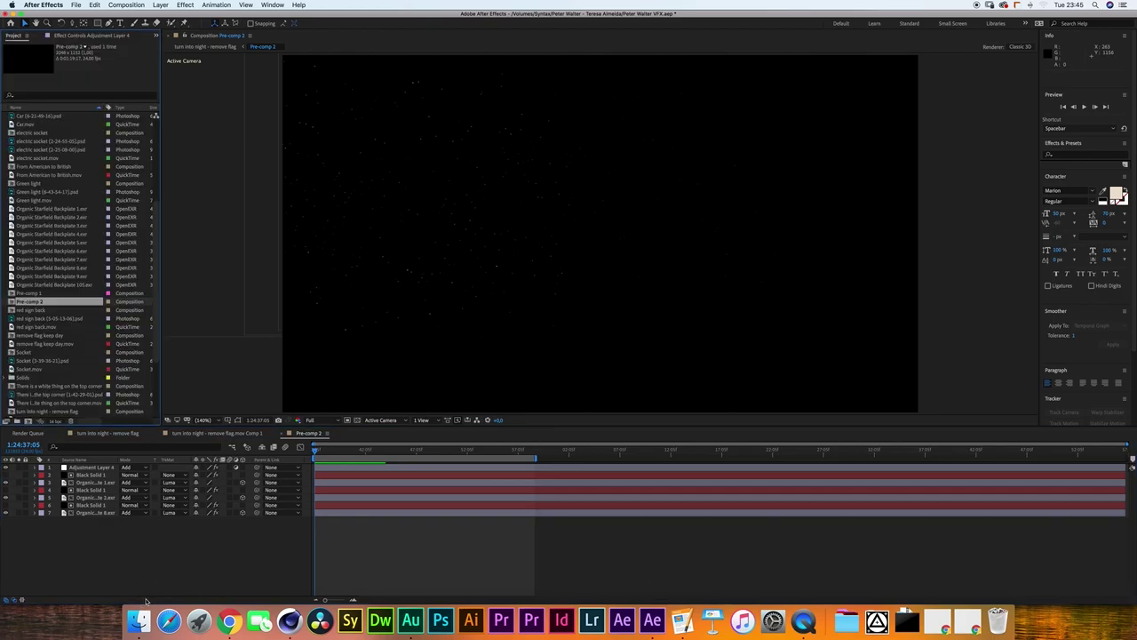
{"action": "left_click", "coordinate": [137, 620]}
{"action": "key", "text": "super+n"}
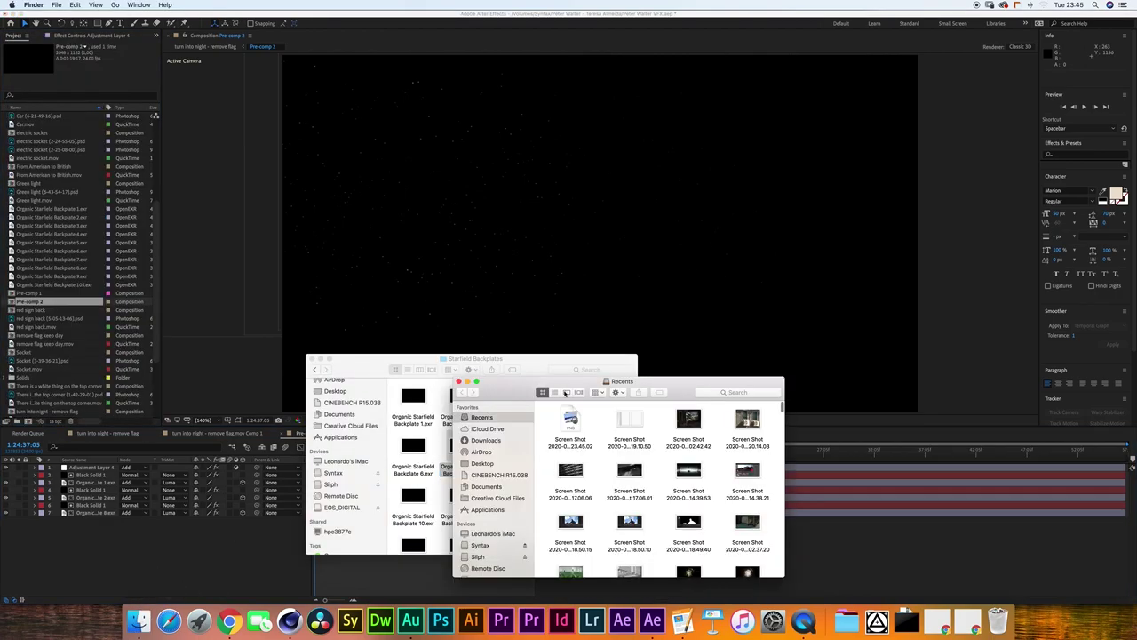
{"action": "left_click_drag", "start_coordinate": [571, 418], "coordinate": [340, 281]}
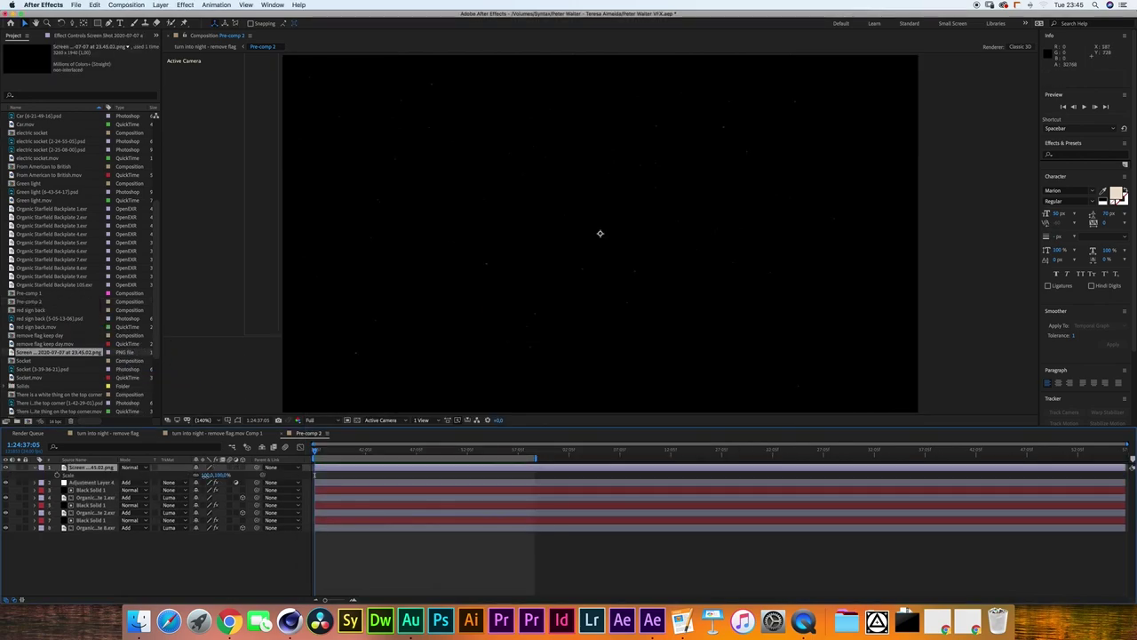
{"action": "left_click_drag", "start_coordinate": [210, 475], "coordinate": [175, 475]}
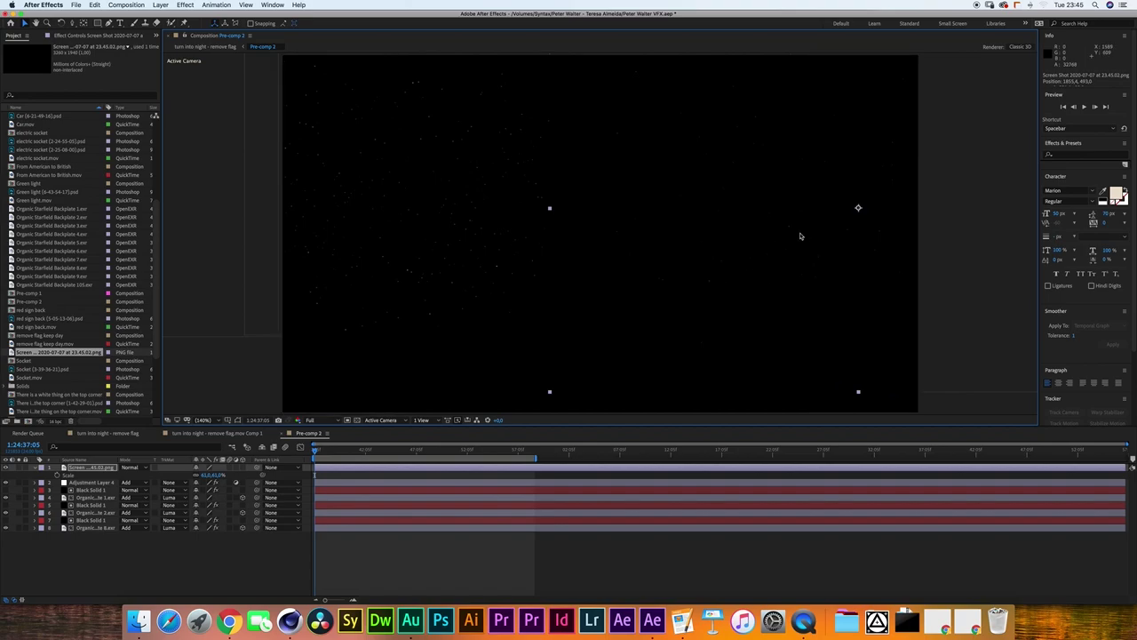
Switch back to Cinema 4D and raise the Corona camera's ISO to 800.
{"action": "left_click", "coordinate": [289, 620]}
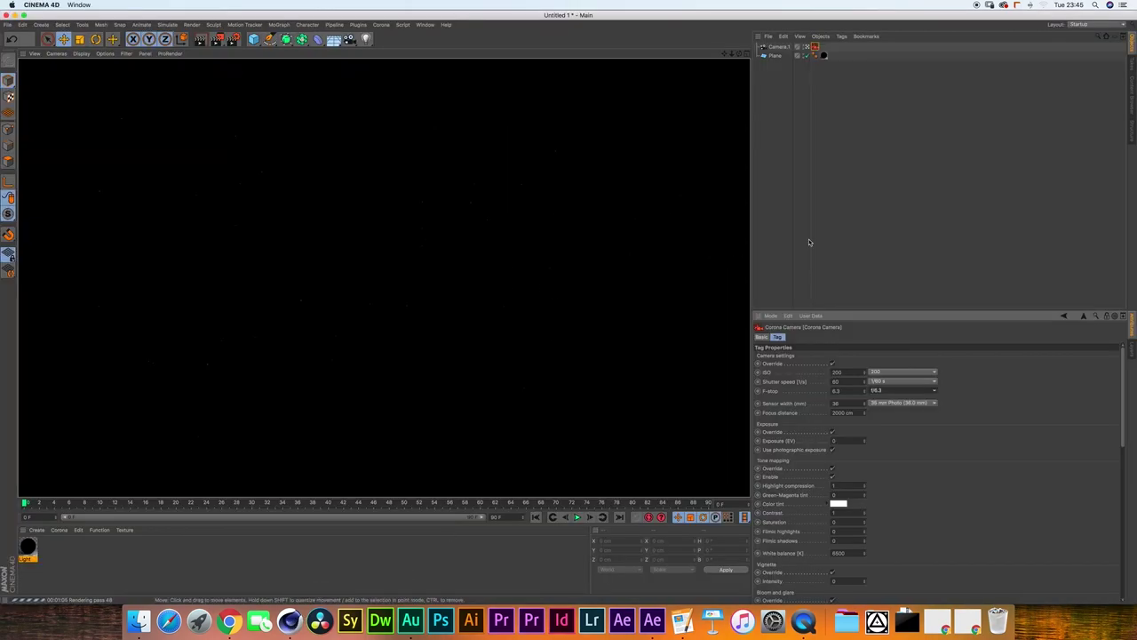
{"action": "left_click", "coordinate": [931, 372]}
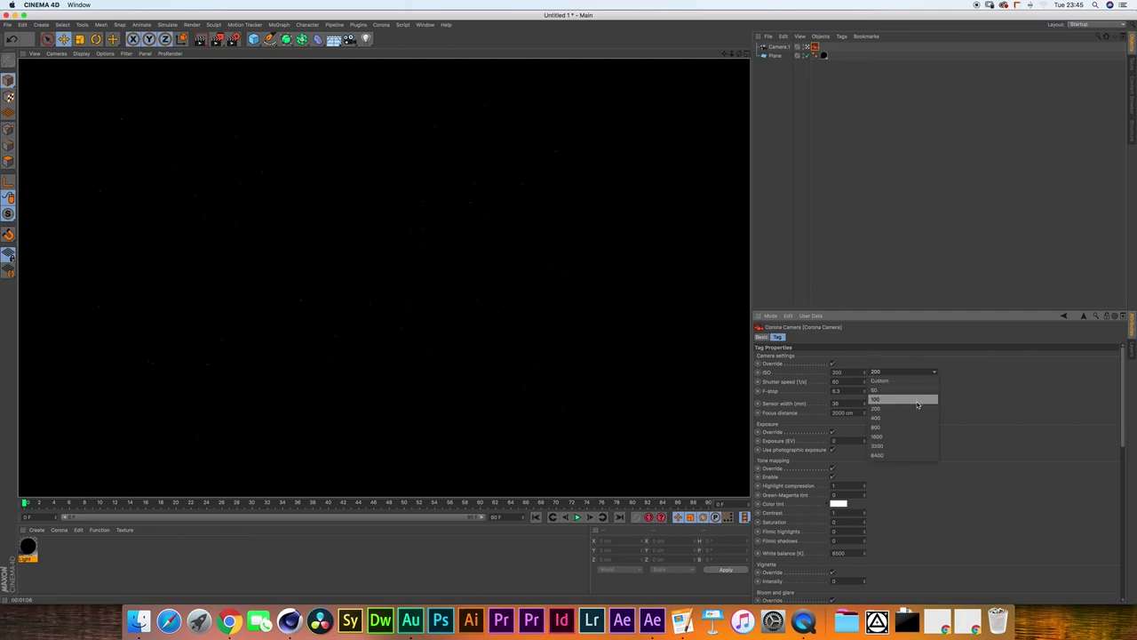
{"action": "left_click", "coordinate": [897, 428]}
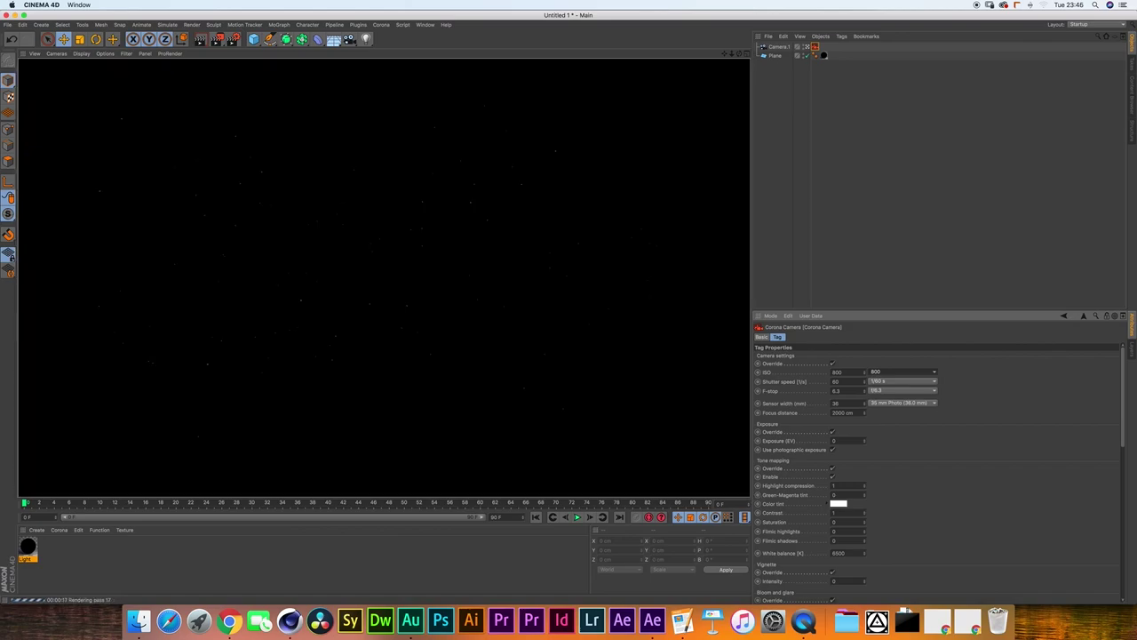
Add the ISO 800 render screenshot to Pre-comp 2 in After Effects, scaled to about 60%.
{"action": "left_click", "coordinate": [653, 619]}
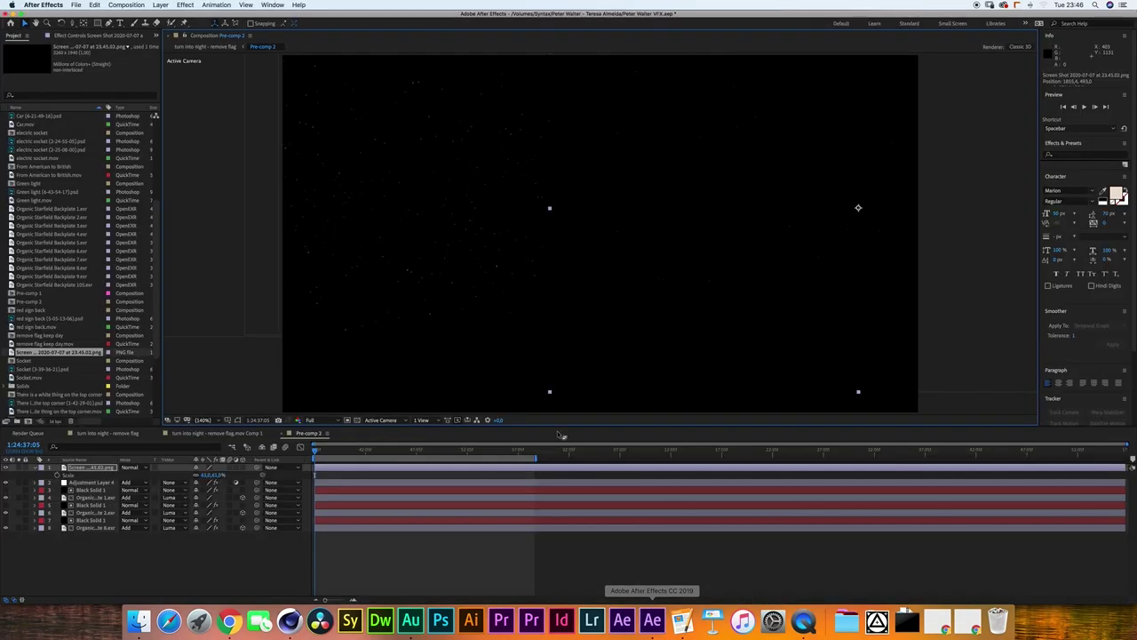
{"action": "left_click", "coordinate": [138, 619]}
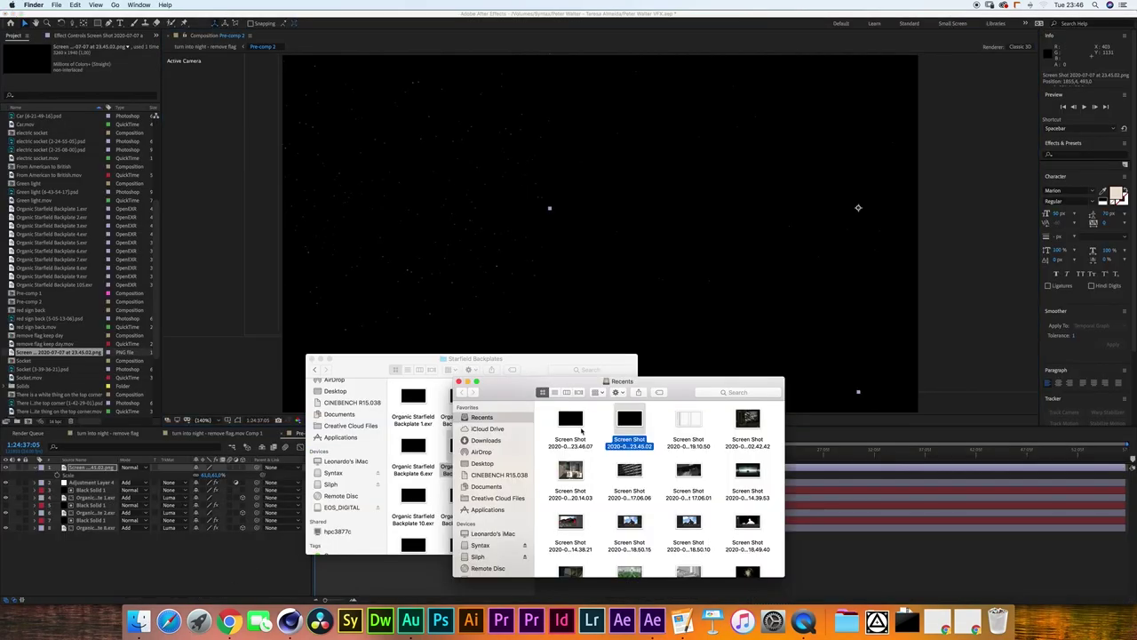
{"action": "left_click_drag", "start_coordinate": [573, 425], "coordinate": [525, 379]}
{"action": "left_click", "coordinate": [65, 362]}
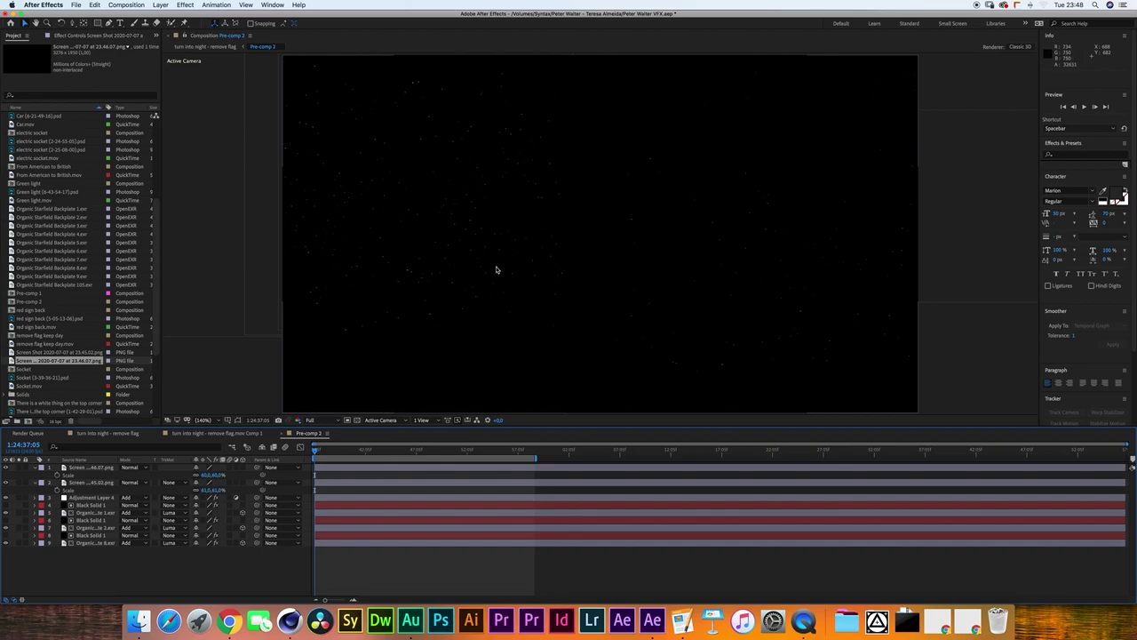
Compare the composited stars with the Corona-rendered stars at 200% and 400% magnification, and return to the fitted view.
{"action": "left_click", "coordinate": [214, 421]}
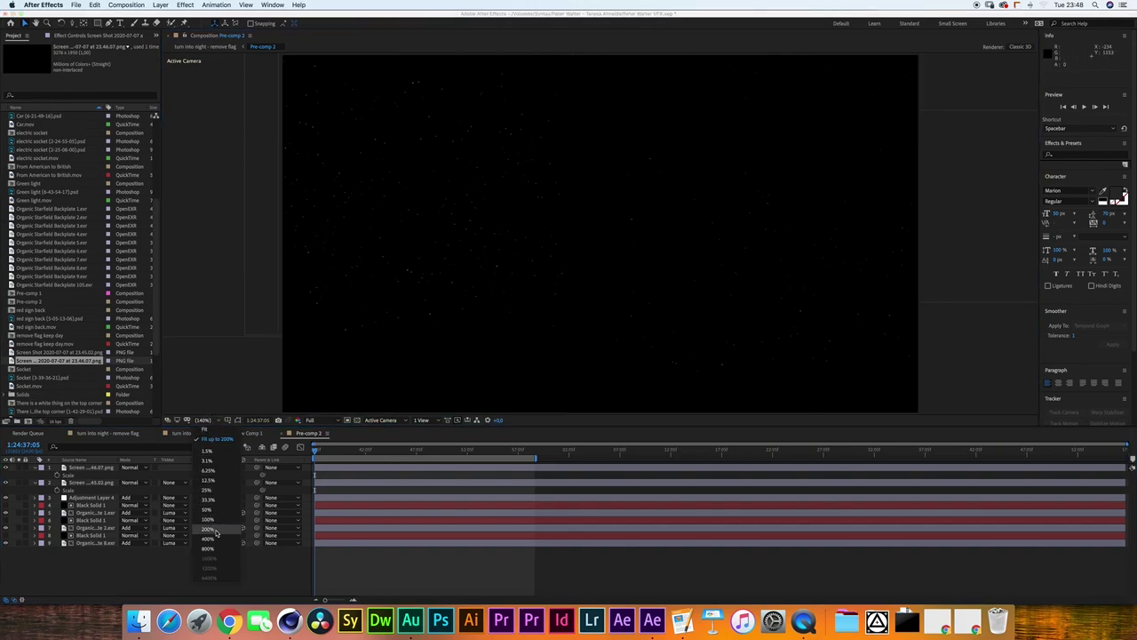
{"action": "left_click", "coordinate": [213, 532]}
{"action": "left_click_drag", "start_coordinate": [338, 340], "coordinate": [551, 219]}
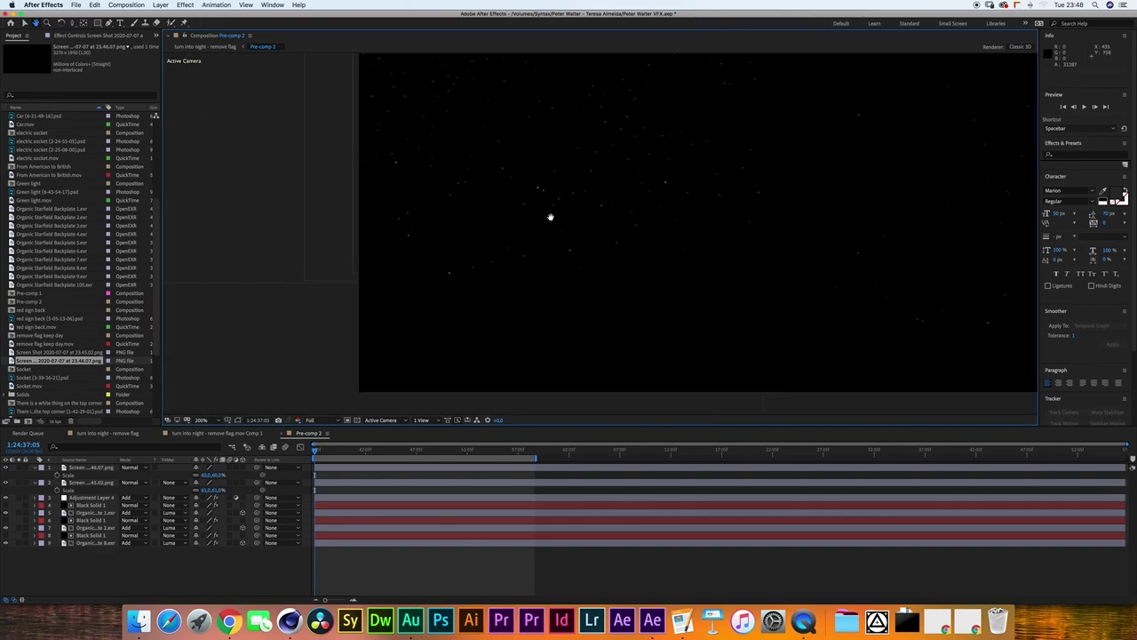
{"action": "left_click_drag", "start_coordinate": [594, 173], "coordinate": [428, 274]}
{"action": "left_click", "coordinate": [202, 419]}
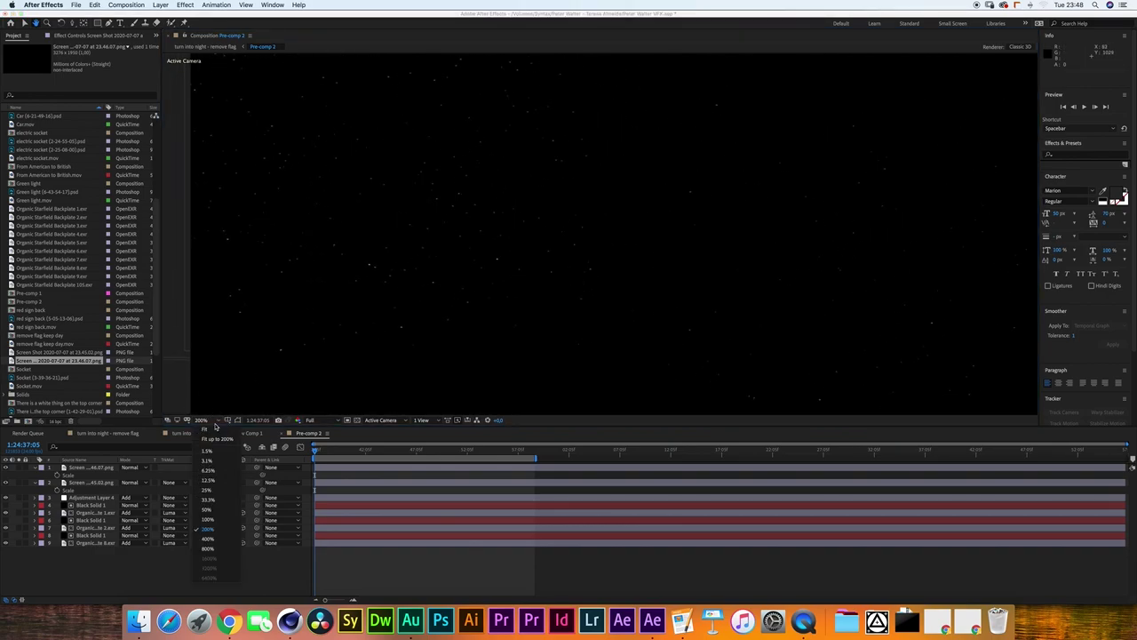
{"action": "left_click", "coordinate": [214, 538]}
{"action": "left_click_drag", "start_coordinate": [489, 303], "coordinate": [486, 302]}
{"action": "key", "text": "v"}
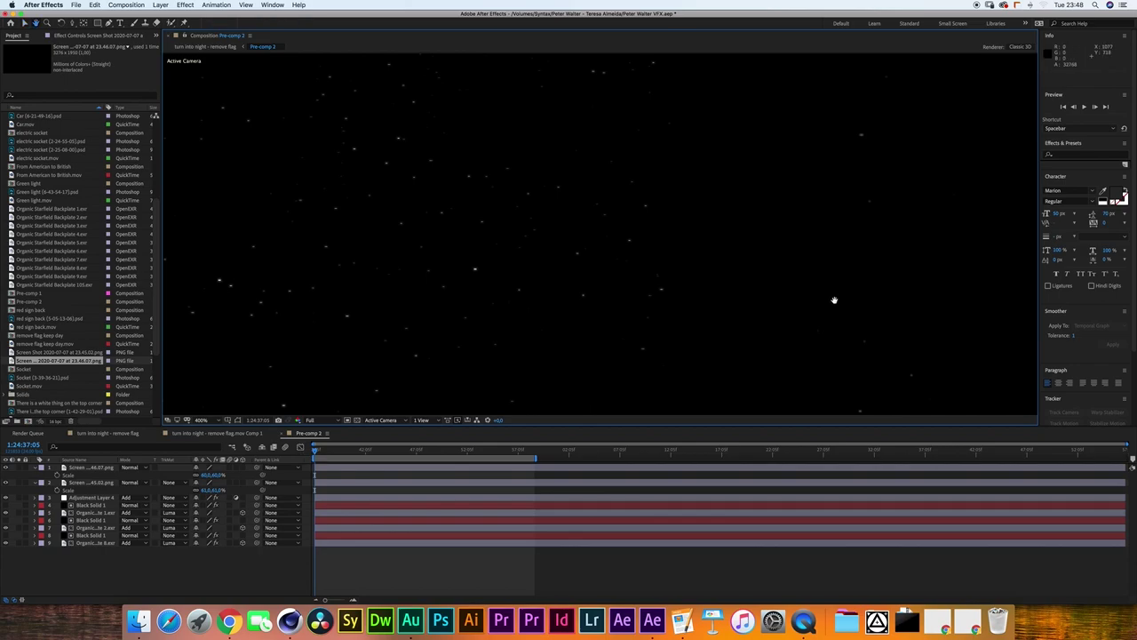
{"action": "left_click_drag", "start_coordinate": [592, 261], "coordinate": [538, 267]}
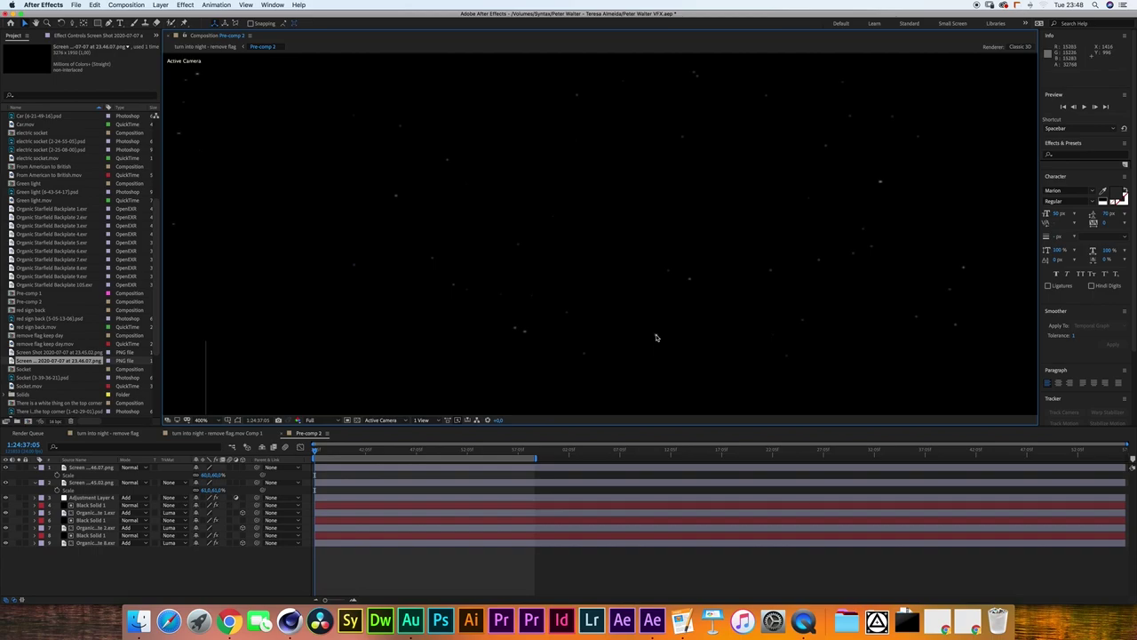
{"action": "key", "text": "space"}
{"action": "left_click_drag", "start_coordinate": [352, 103], "coordinate": [731, 286]}
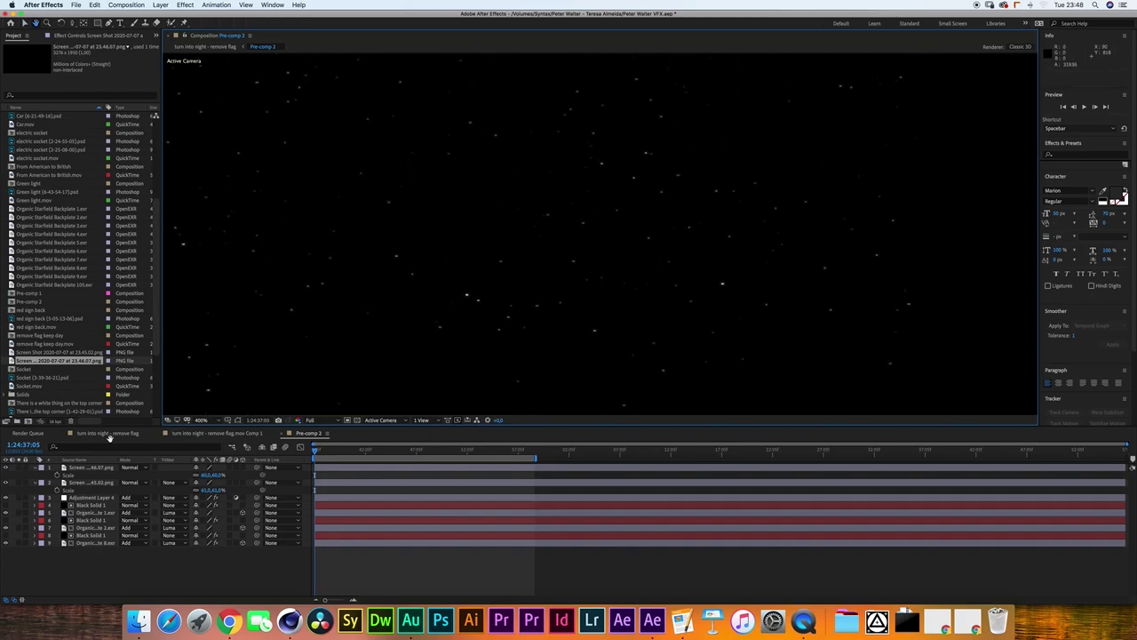
{"action": "left_click", "coordinate": [203, 421]}
{"action": "left_click", "coordinate": [211, 439]}
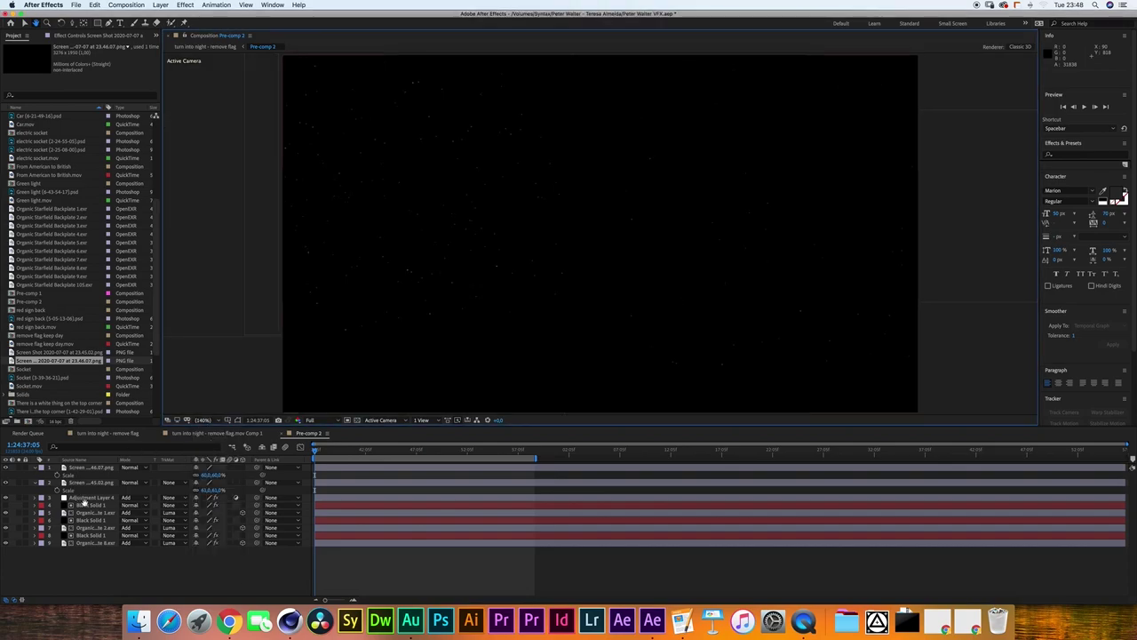
Add a new adjustment layer to Pre-comp 2 directly below the existing adjustment layer.
{"action": "key", "text": "v"}
{"action": "left_click", "coordinate": [91, 498]}
{"action": "left_click", "coordinate": [161, 5]}
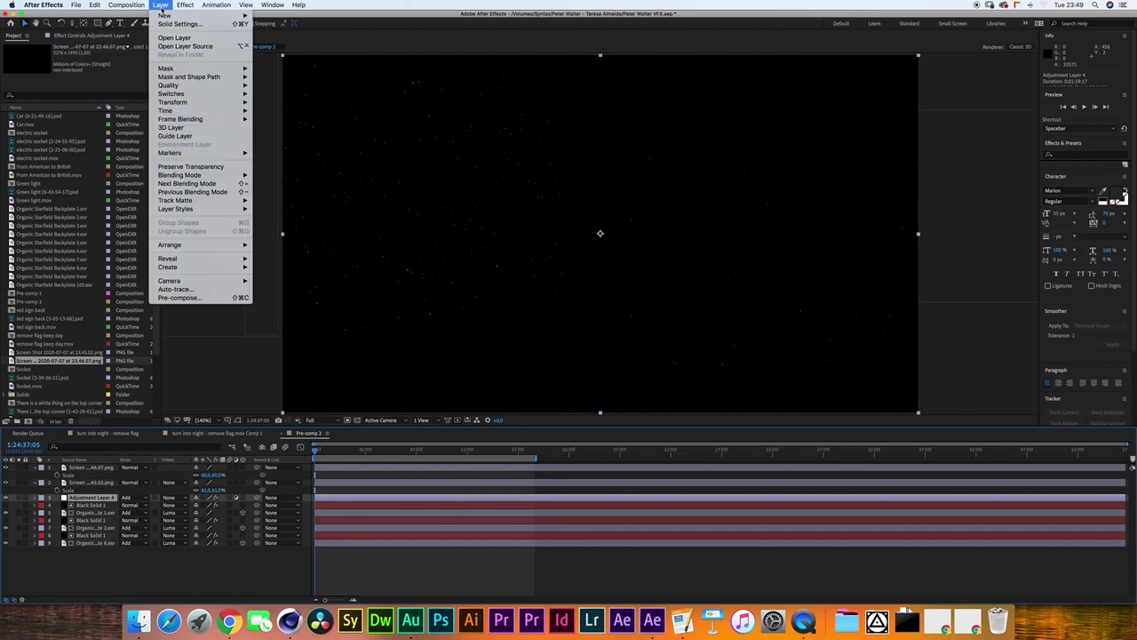
{"action": "mouse_move", "coordinate": [165, 15]}
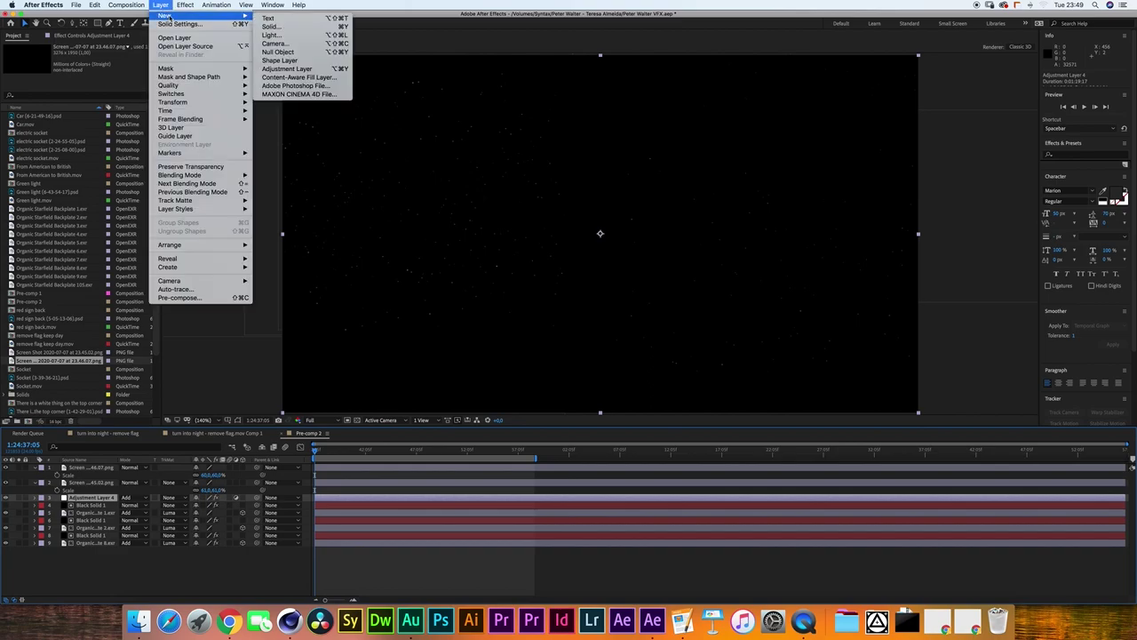
{"action": "left_click", "coordinate": [287, 69]}
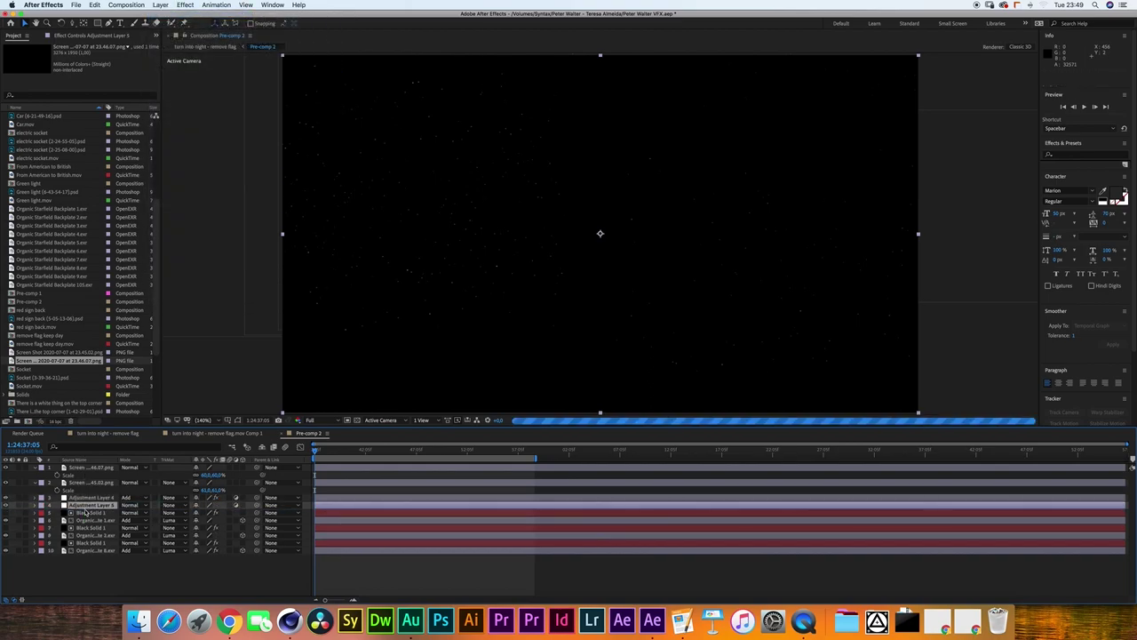
Apply a Curves effect to the new adjustment layer and lower the RGB curve's white endpoint to about half height.
{"action": "left_click", "coordinate": [185, 5]}
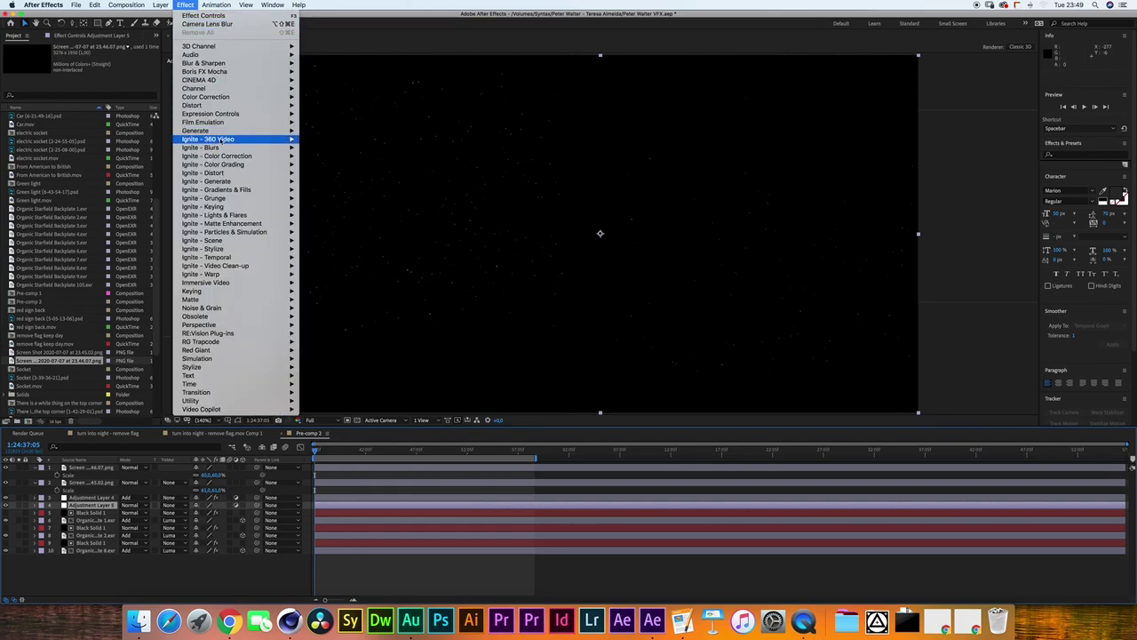
{"action": "mouse_move", "coordinate": [207, 98]}
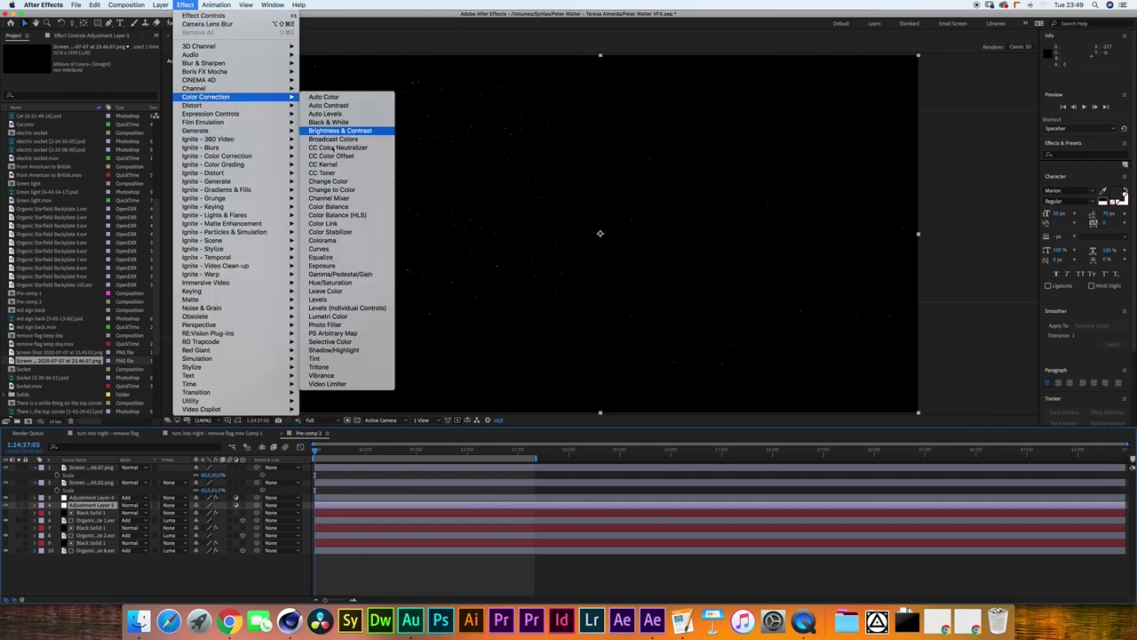
{"action": "left_click", "coordinate": [318, 249]}
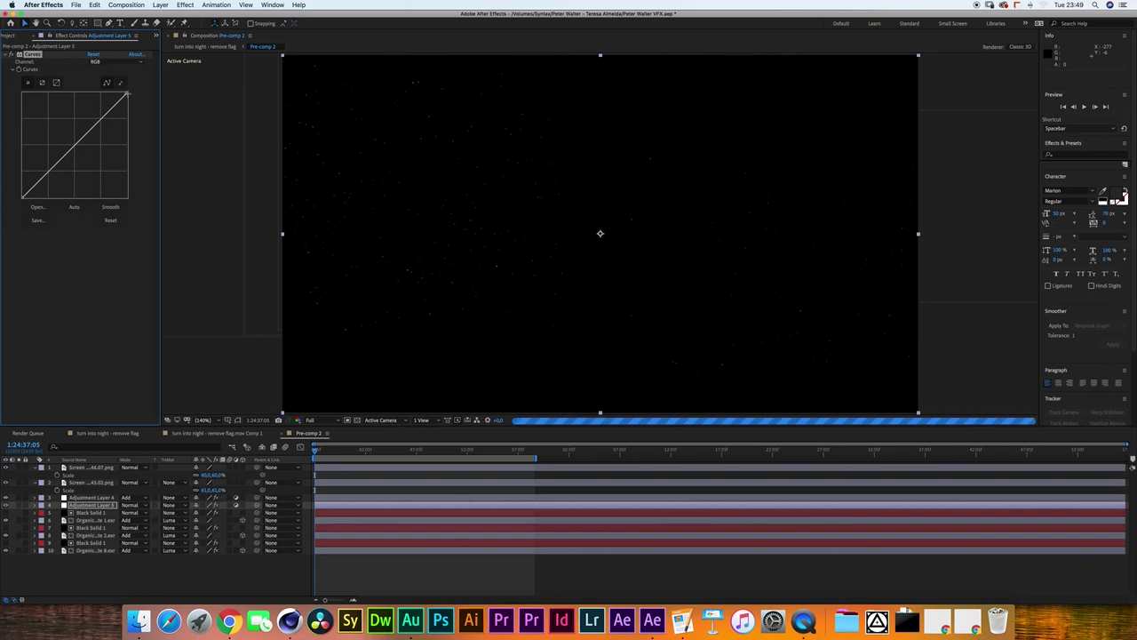
{"action": "left_click_drag", "start_coordinate": [125, 94], "coordinate": [148, 144]}
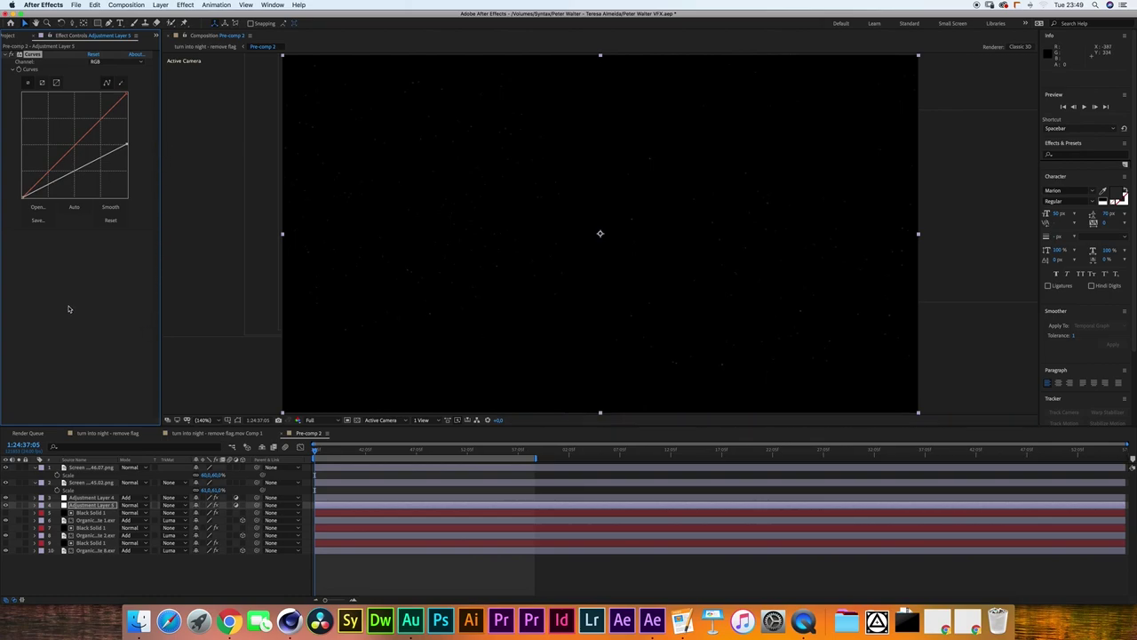
Check the stars at 400% magnification, raise the RGB curve's white endpoint to just over 60% height, and return to the fitted view.
{"action": "left_click", "coordinate": [202, 420]}
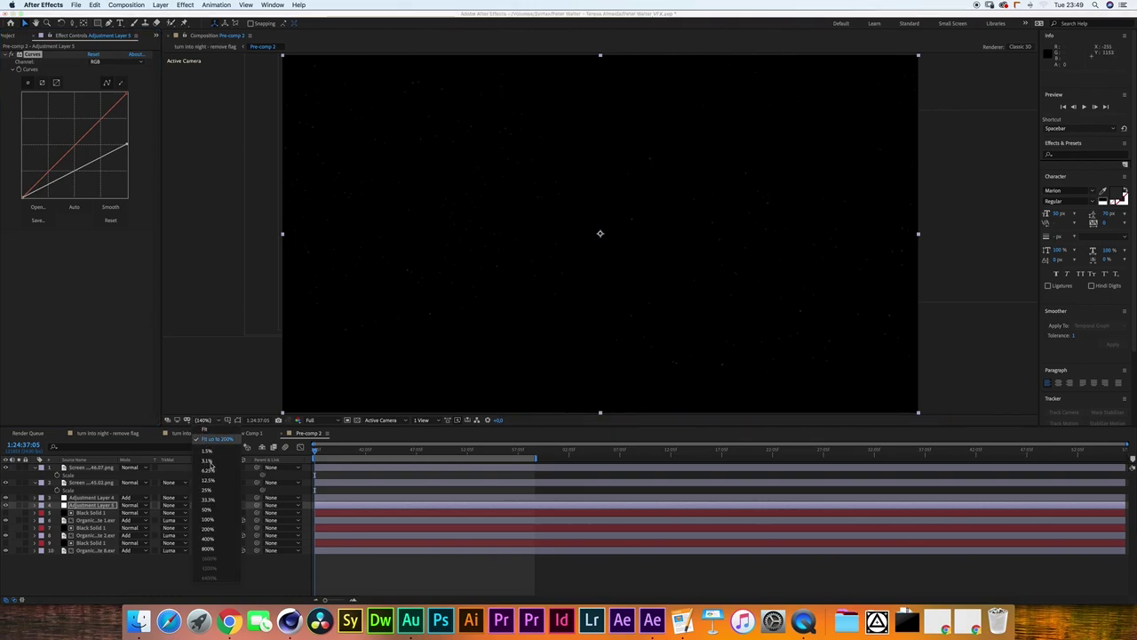
{"action": "left_click", "coordinate": [213, 539]}
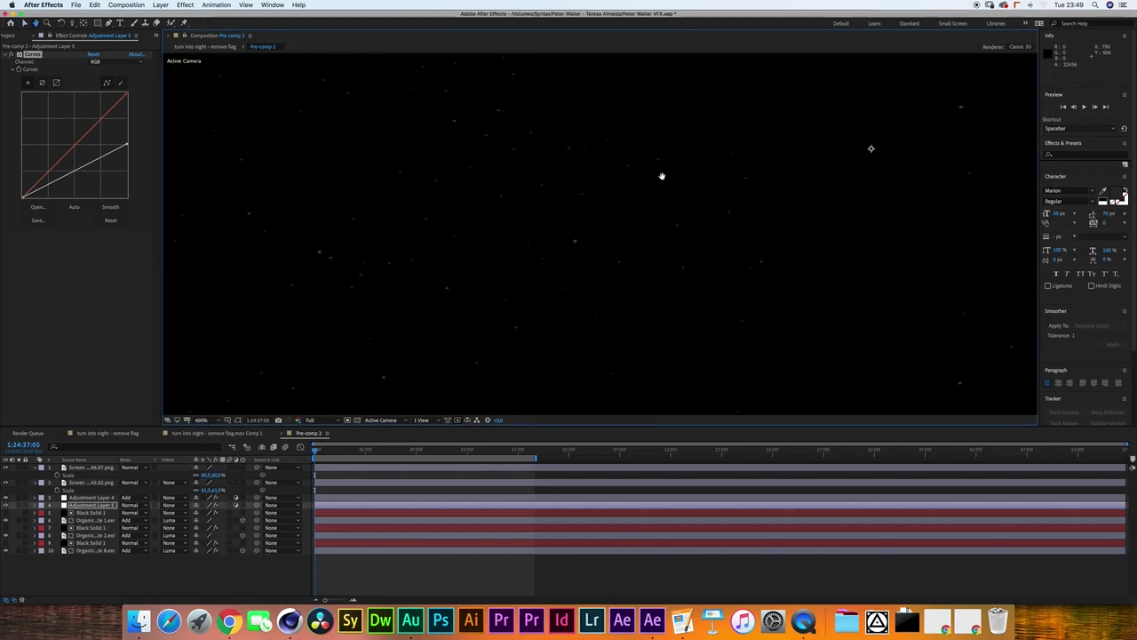
{"action": "left_click_drag", "start_coordinate": [661, 176], "coordinate": [656, 183]}
{"action": "key", "text": "v"}
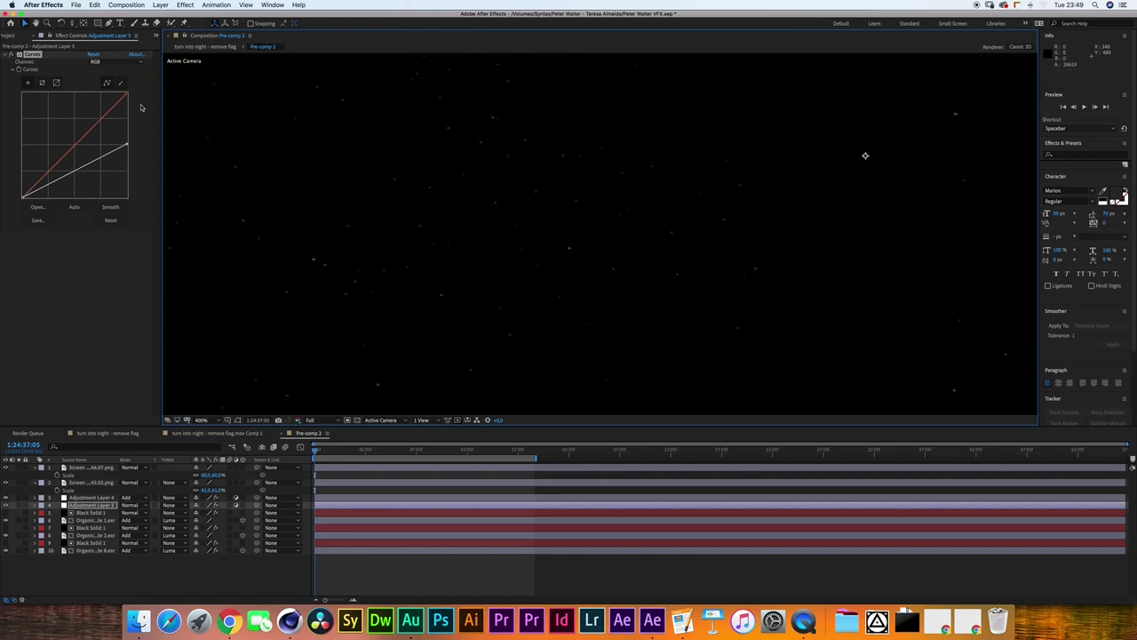
{"action": "left_click_drag", "start_coordinate": [127, 144], "coordinate": [128, 133]}
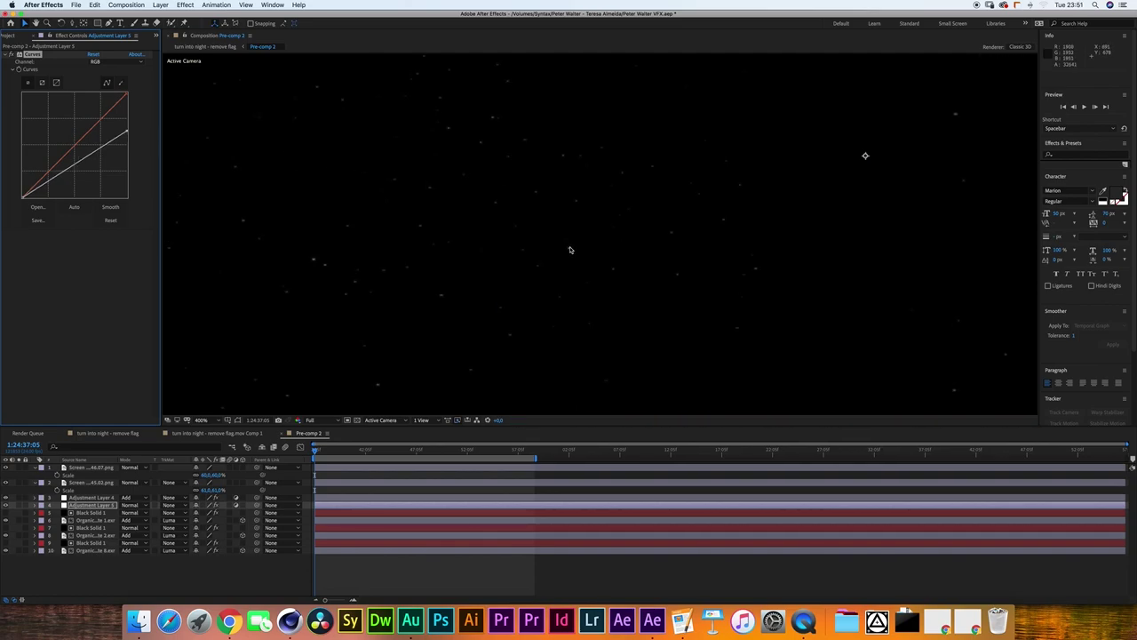
{"action": "left_click", "coordinate": [210, 420]}
{"action": "left_click", "coordinate": [214, 440]}
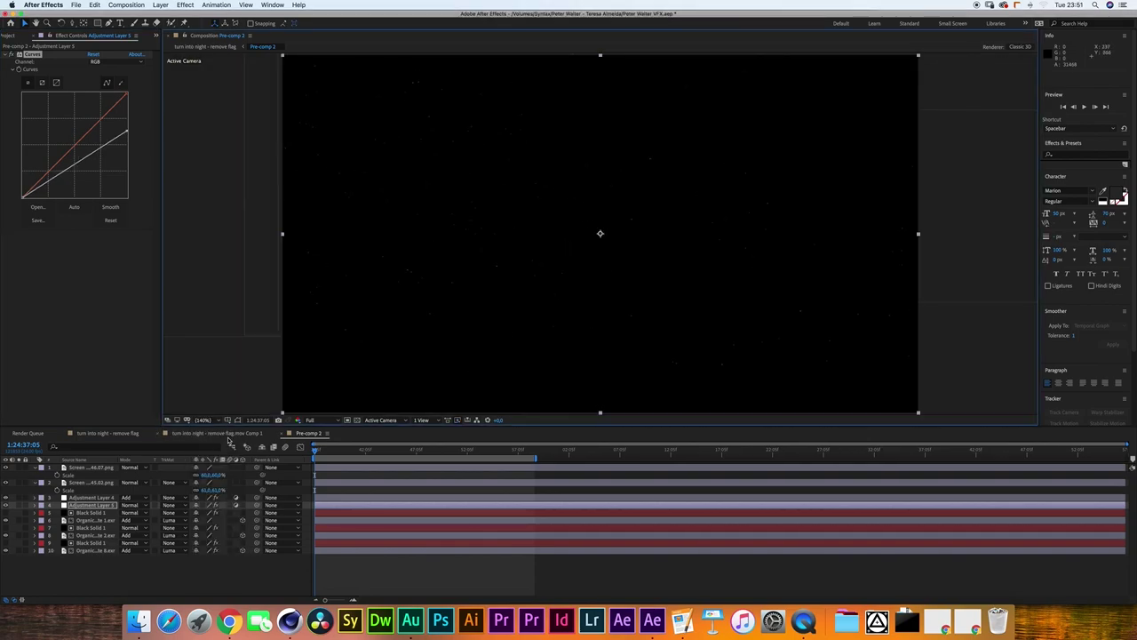
Delete both Corona render screenshot layers from Pre-comp 2.
{"action": "left_click", "coordinate": [79, 486]}
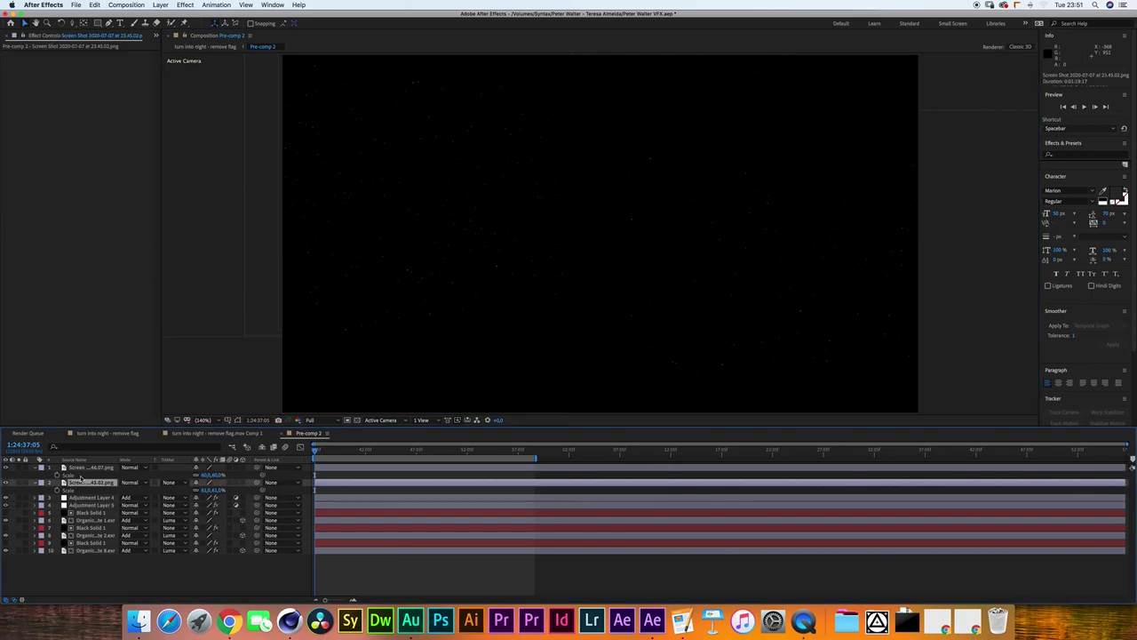
{"action": "key", "text": "Delete"}
{"action": "left_click", "coordinate": [84, 468]}
{"action": "key", "text": "Delete"}
{"action": "left_click", "coordinate": [85, 474]}
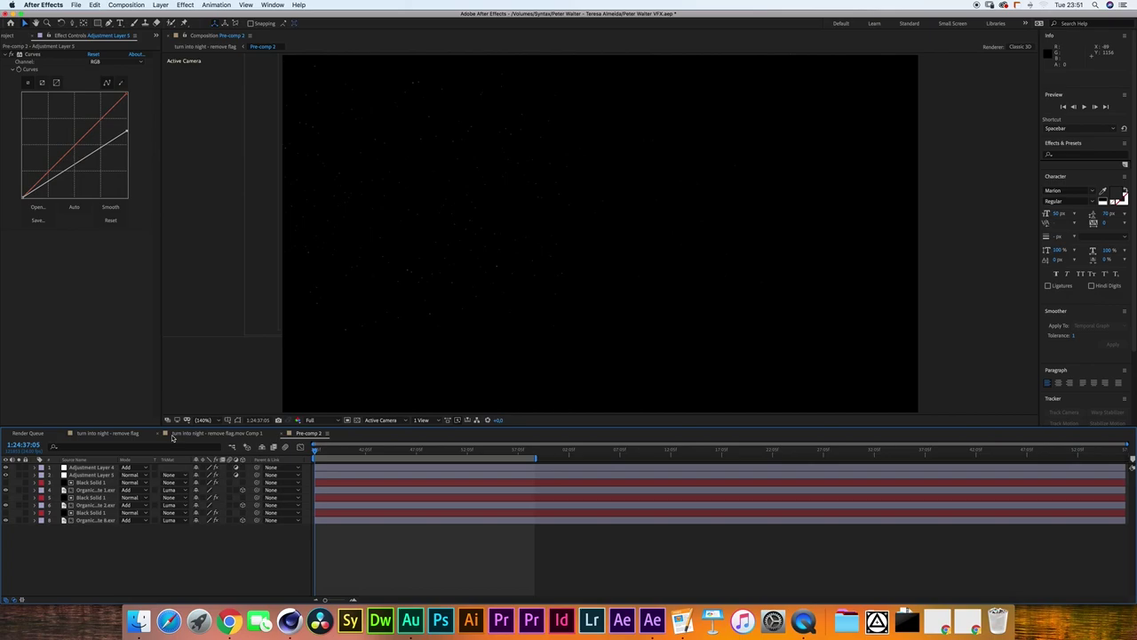
In the turn into night - remove flag composition, draw a closed Pen mask on the Stars layer over the manor's left wing and surrounding treeline.
{"action": "left_click", "coordinate": [124, 434]}
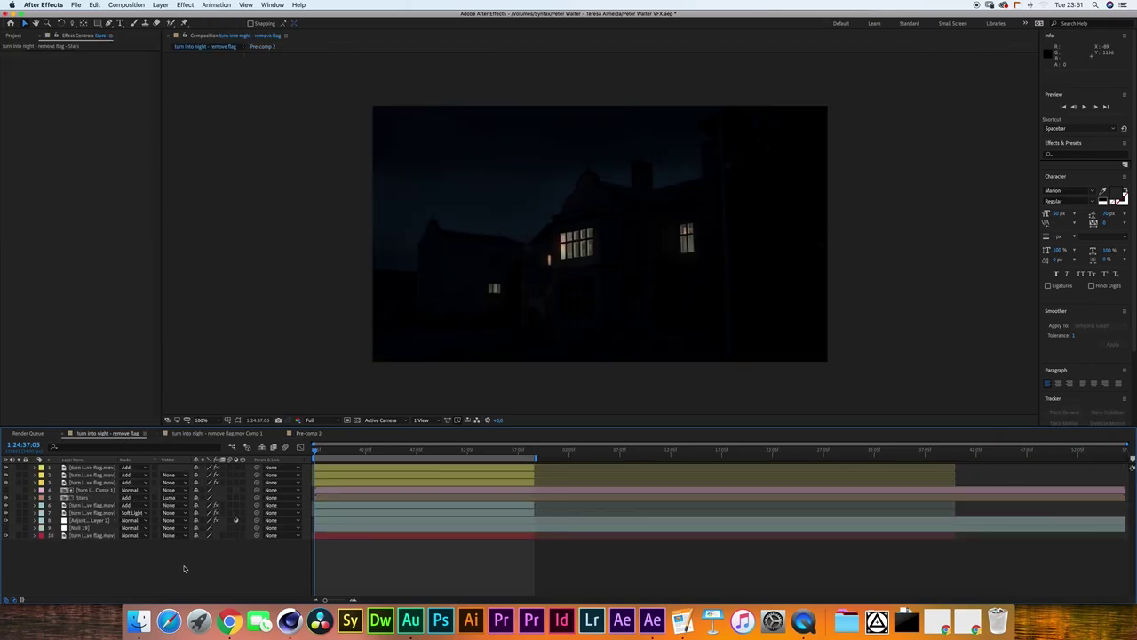
{"action": "left_click", "coordinate": [211, 420]}
{"action": "left_click", "coordinate": [214, 436]}
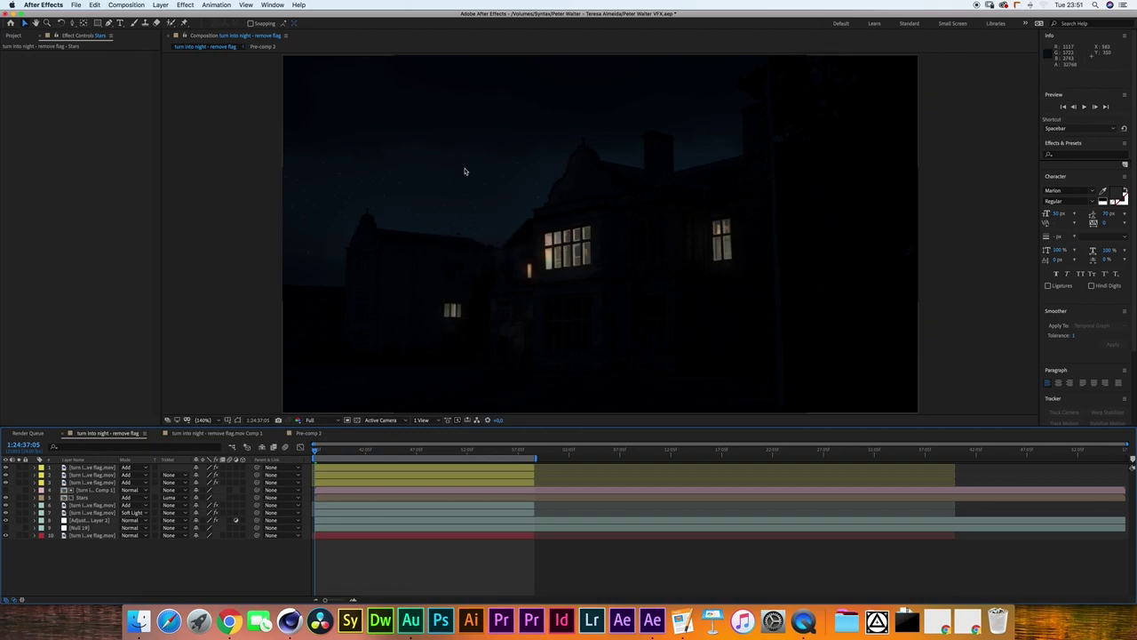
{"action": "key", "text": "g"}
{"action": "left_click", "coordinate": [262, 258]}
{"action": "left_click", "coordinate": [294, 239]}
{"action": "left_click", "coordinate": [320, 239]}
{"action": "left_click", "coordinate": [349, 249]}
{"action": "left_click", "coordinate": [377, 266]}
{"action": "left_click", "coordinate": [383, 293]}
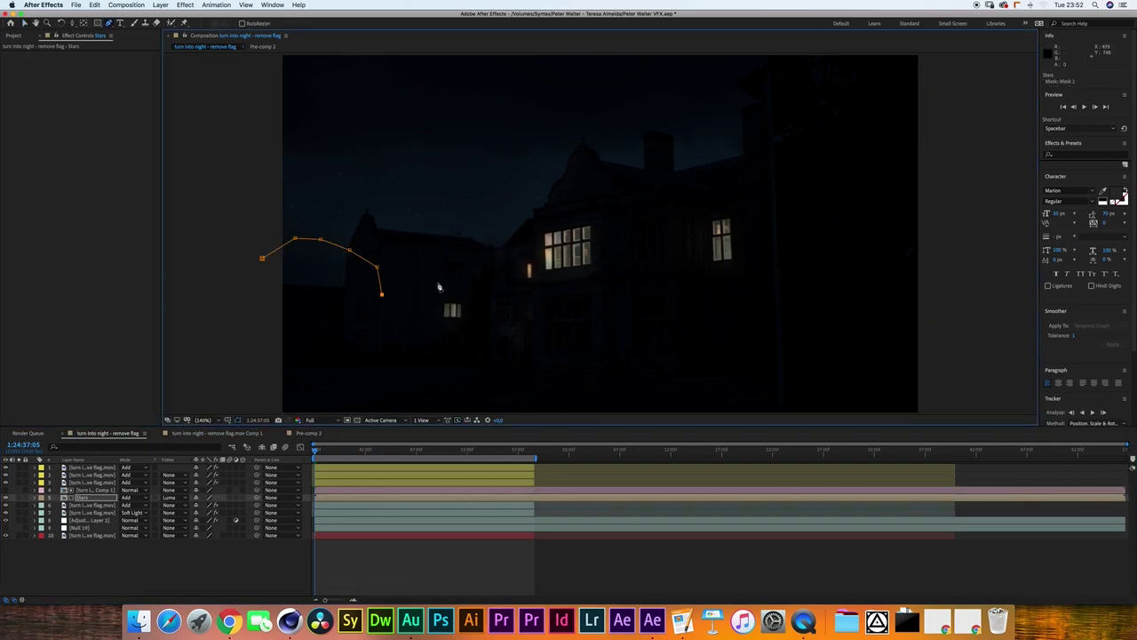
{"action": "left_click", "coordinate": [458, 264]}
{"action": "left_click", "coordinate": [472, 242]}
{"action": "left_click", "coordinate": [486, 233]}
{"action": "left_click", "coordinate": [500, 230]}
{"action": "left_click", "coordinate": [516, 230]}
{"action": "left_click", "coordinate": [540, 241]}
{"action": "left_click", "coordinate": [530, 295]}
{"action": "left_click", "coordinate": [393, 364]}
{"action": "left_click", "coordinate": [249, 339]}
{"action": "left_click", "coordinate": [235, 270]}
{"action": "left_click", "coordinate": [263, 258]}
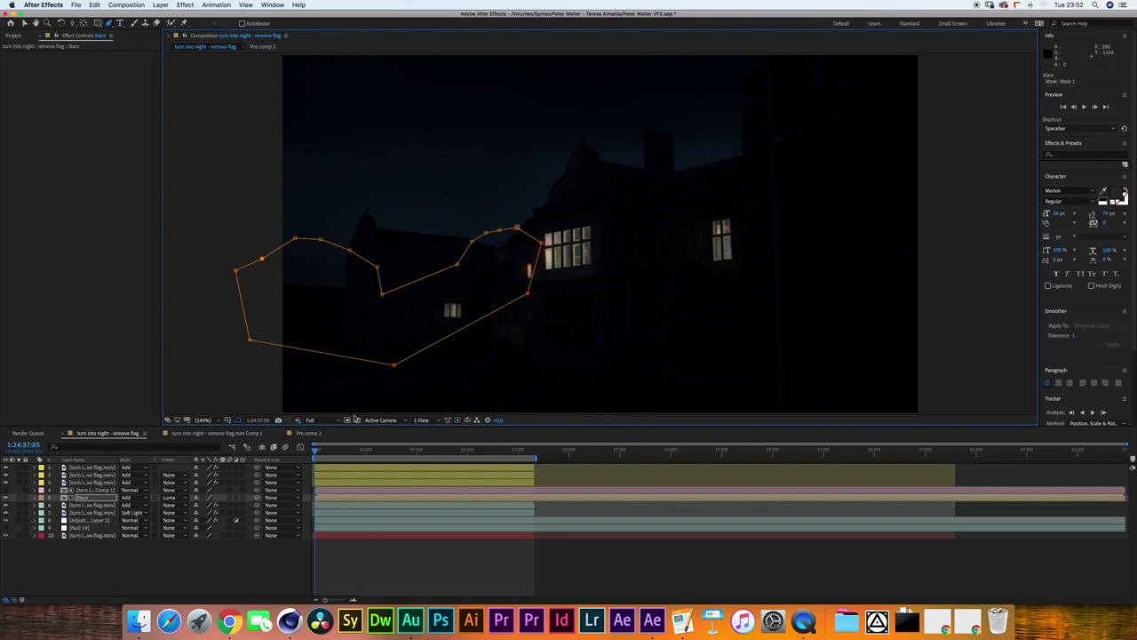
Set the Stars layer's mask to Subtract with a feather of 80 pixels.
{"action": "key", "text": "m"}
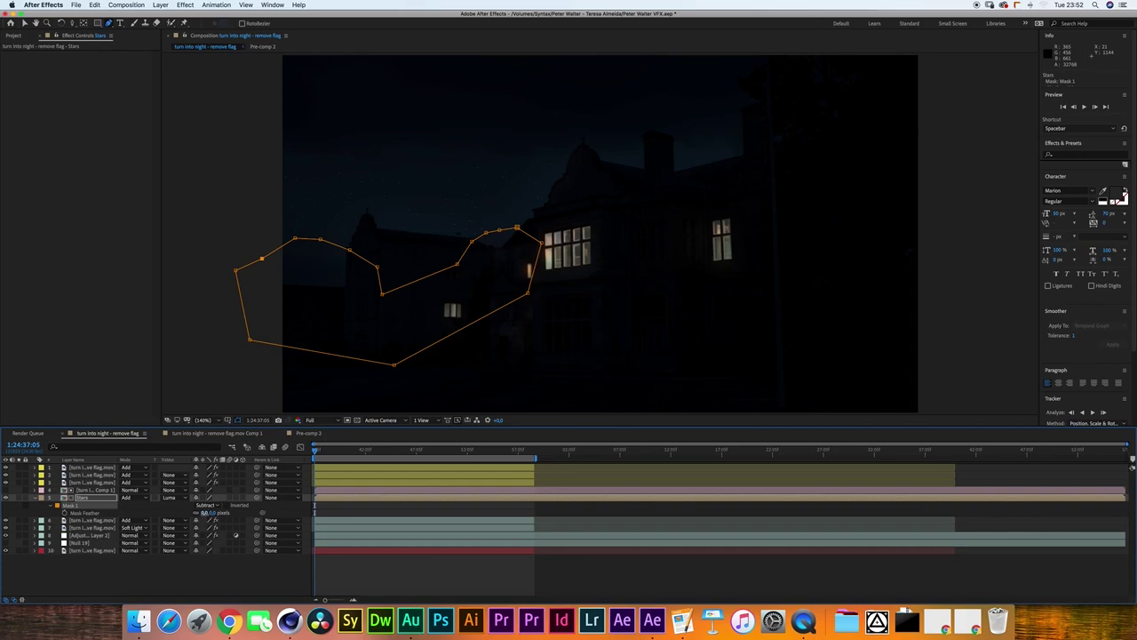
{"action": "left_click", "coordinate": [206, 513]}
{"action": "type", "text": "80"}
{"action": "key", "text": "Return"}
{"action": "key", "text": "super+shift+a"}
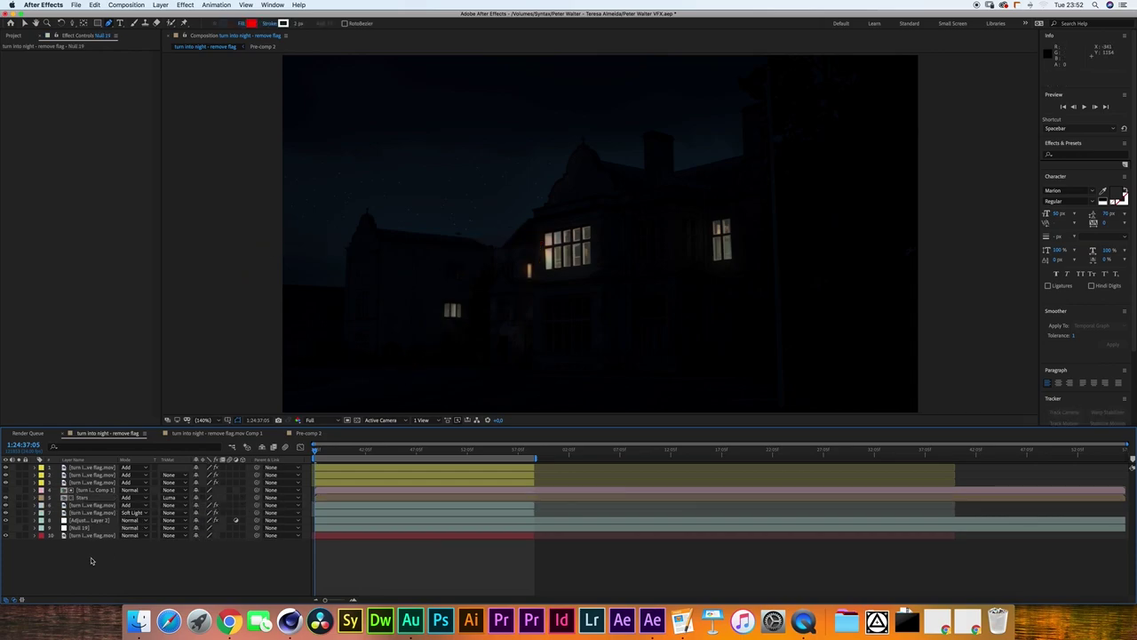
Examine Null 19's position keyframes and the motion tracking commands offered for the base footage layer.
{"action": "left_click", "coordinate": [83, 528]}
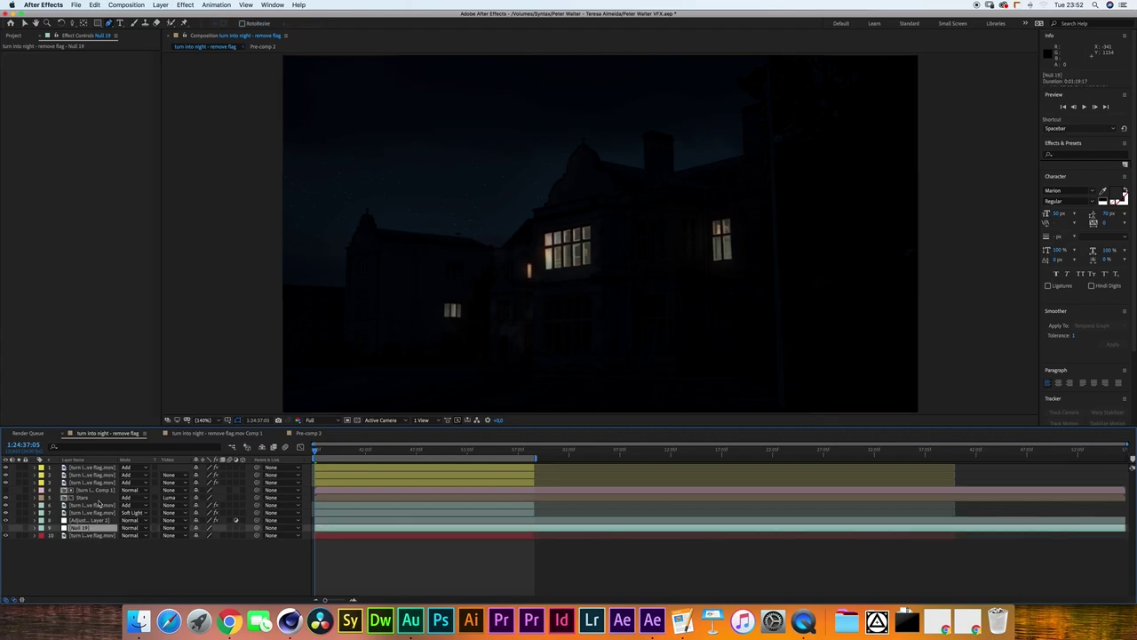
{"action": "key", "text": "p"}
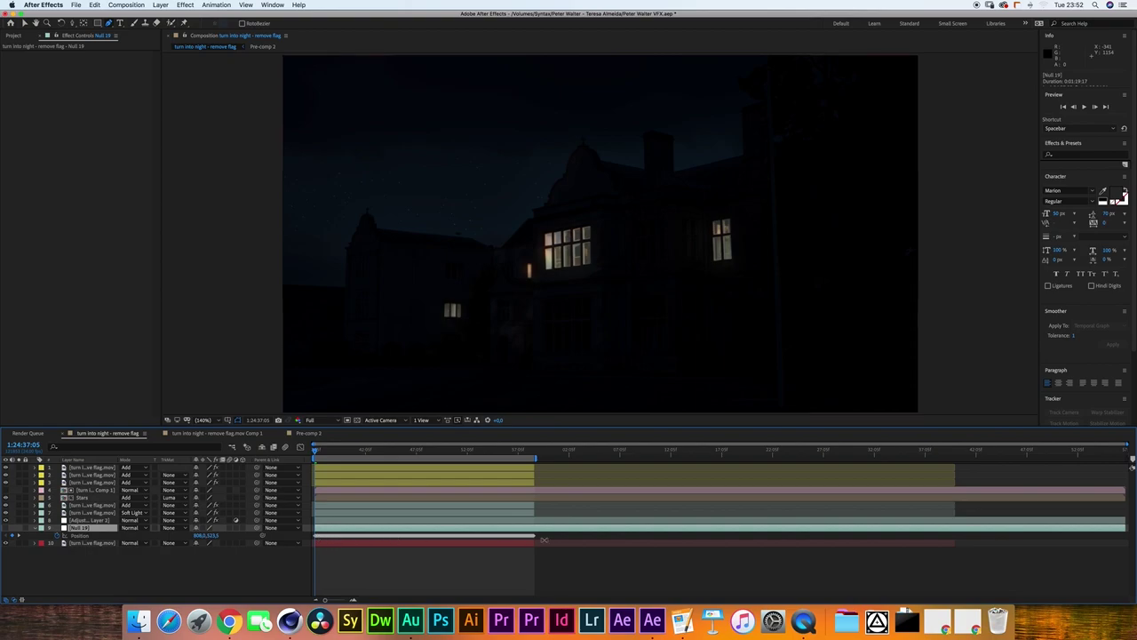
{"action": "left_click", "coordinate": [521, 233]}
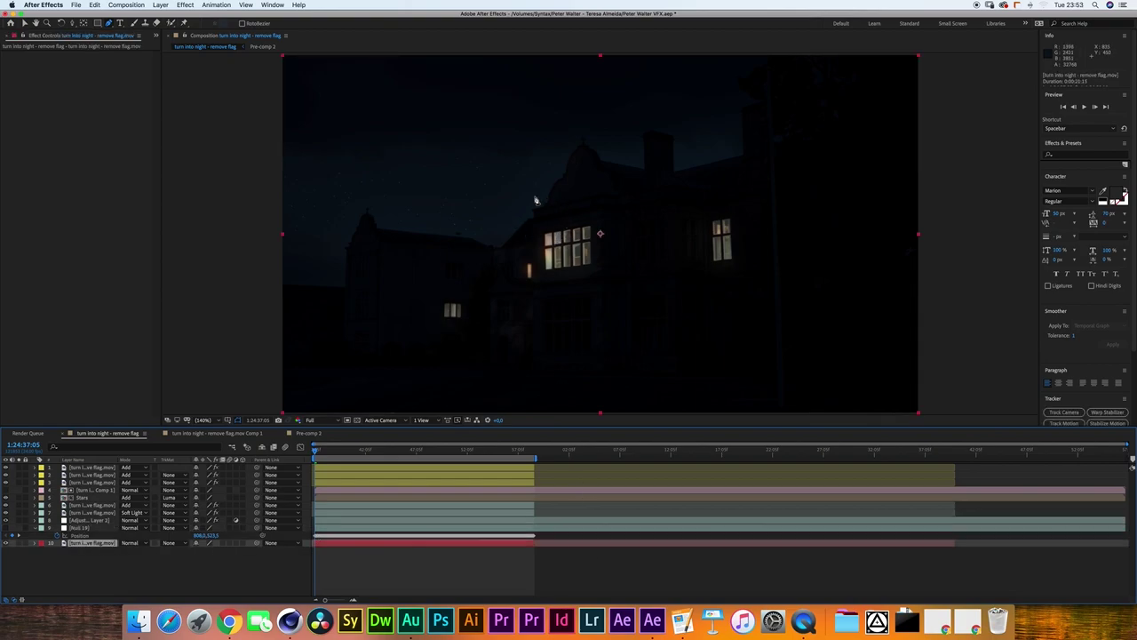
{"action": "left_click", "coordinate": [216, 5]}
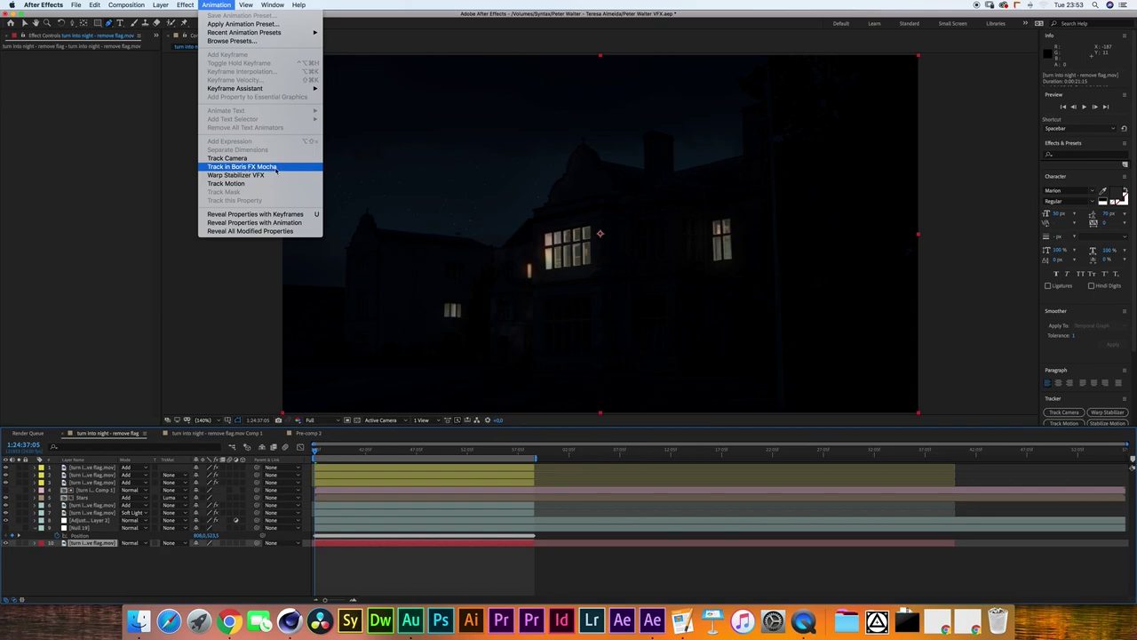
{"action": "left_click", "coordinate": [525, 201]}
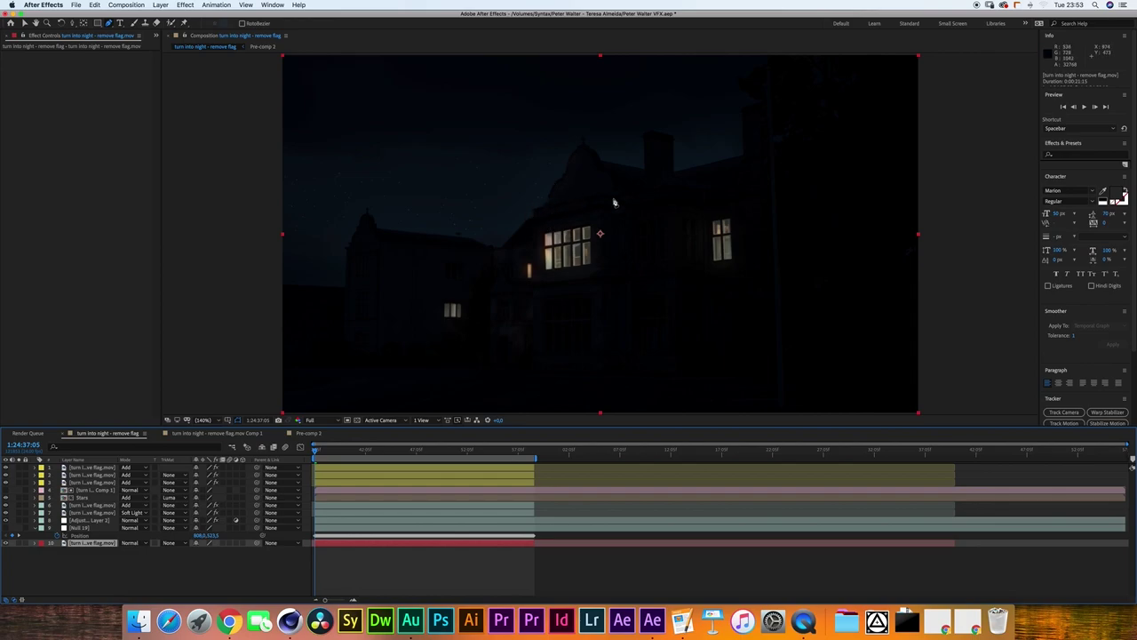
Parent the Stars layer to Null 19 and preview the composition.
{"action": "left_click_drag", "start_coordinate": [257, 498], "coordinate": [80, 530]}
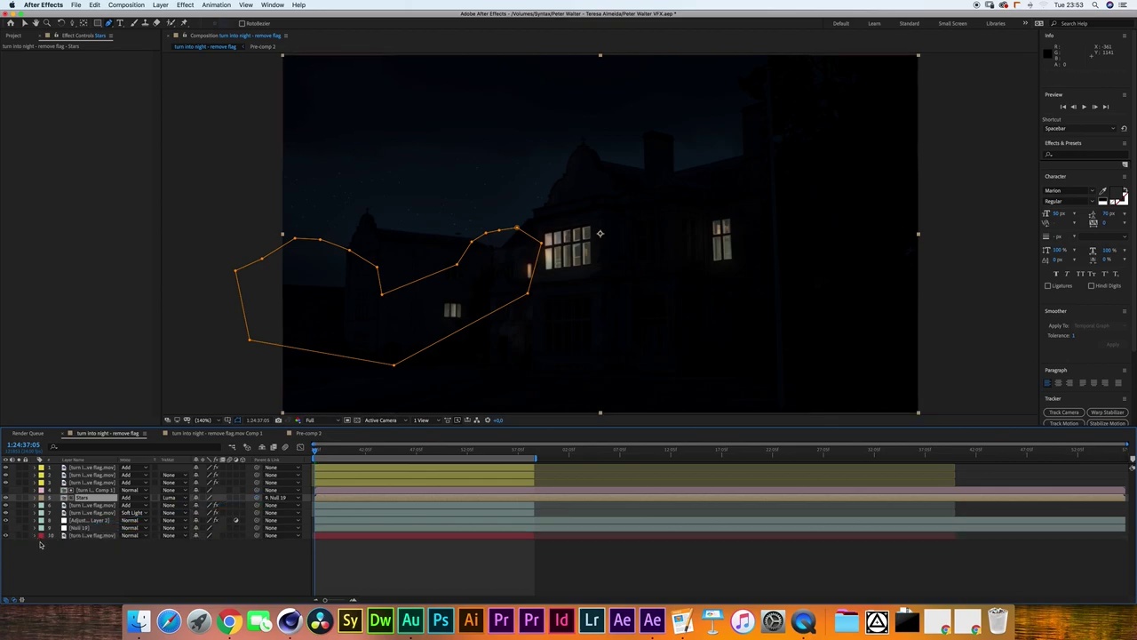
{"action": "left_click", "coordinate": [62, 571]}
{"action": "key", "text": "space"}
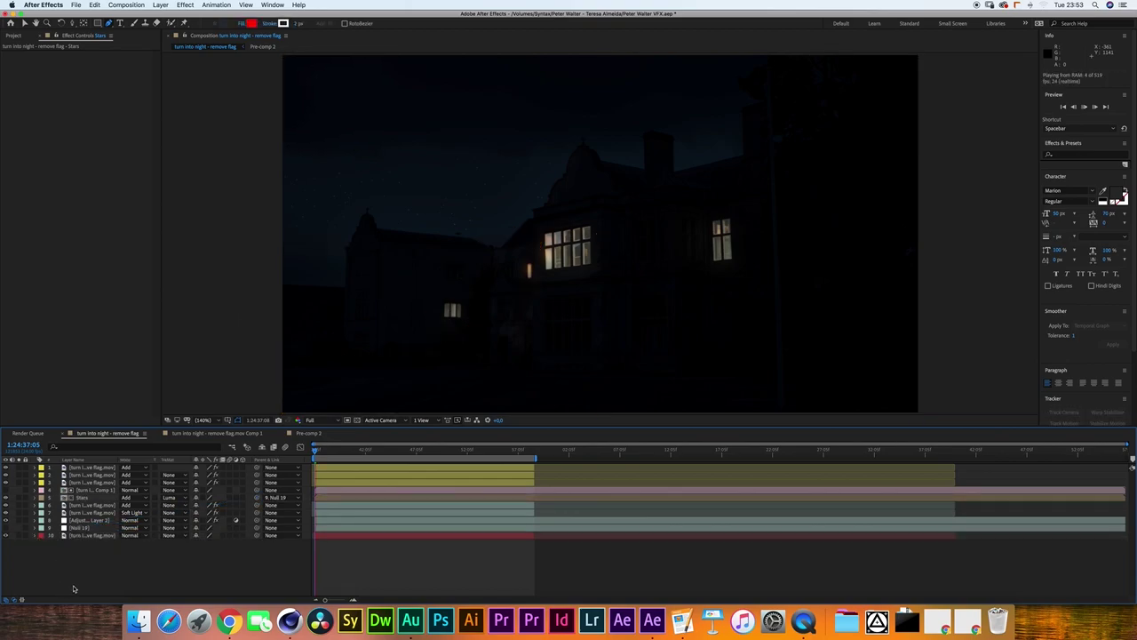